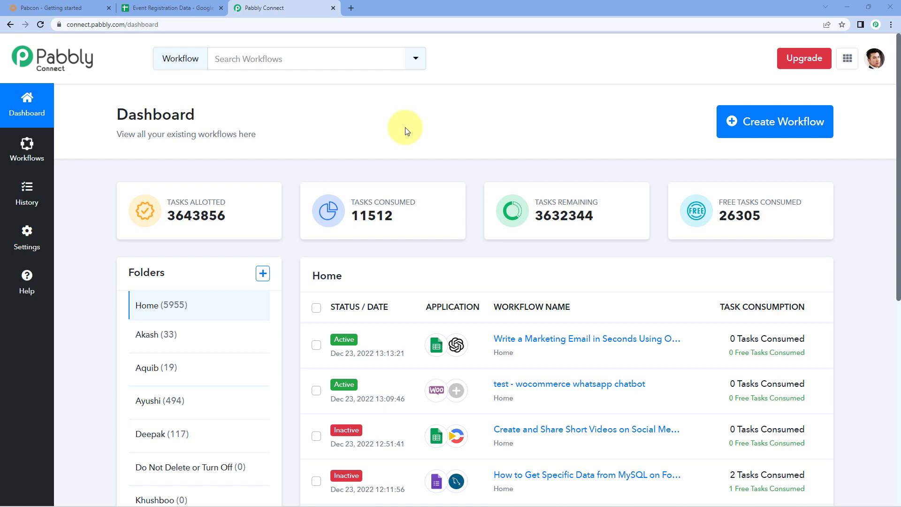
# Create a new workflow named 'WildApricot to Google Sheets', fixing a typo in the name
pyautogui.click(734, 122)
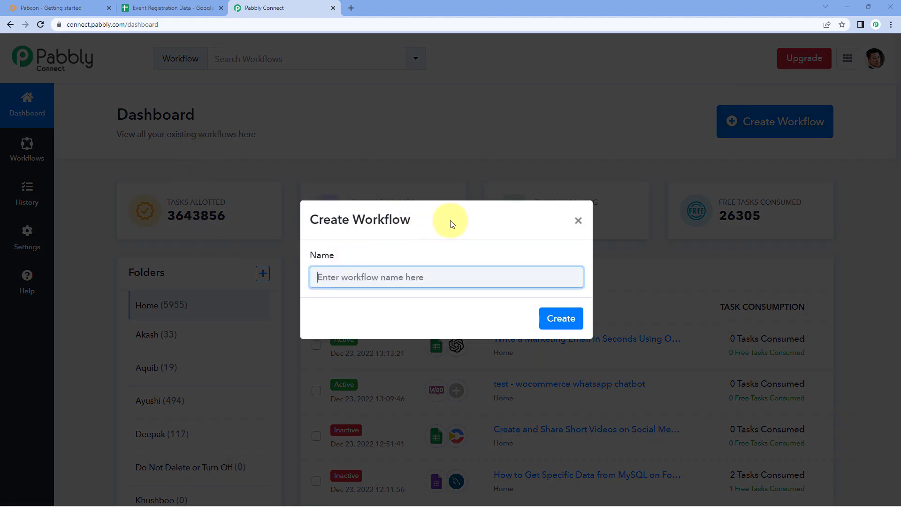
pyautogui.write('WildAp')
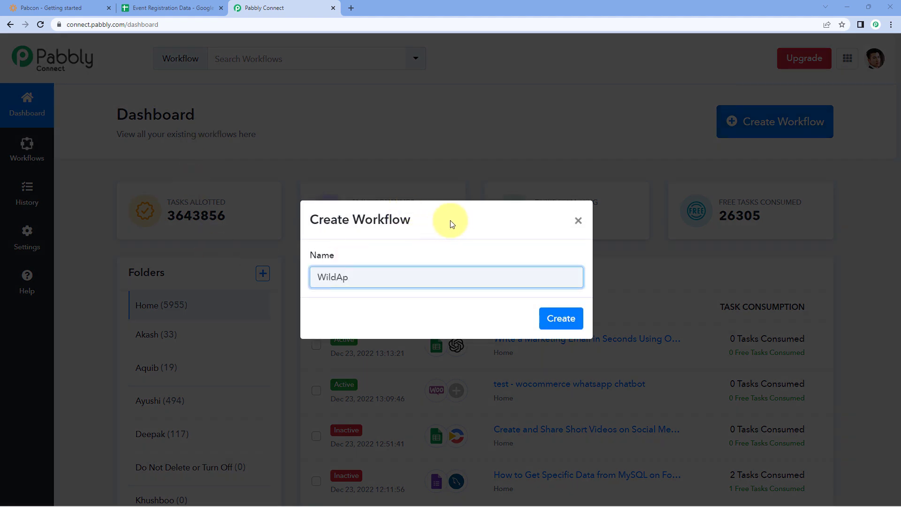
pyautogui.write('ricot to Gogole')
pyautogui.press('BackSpace')
pyautogui.write('ogle Sheets')
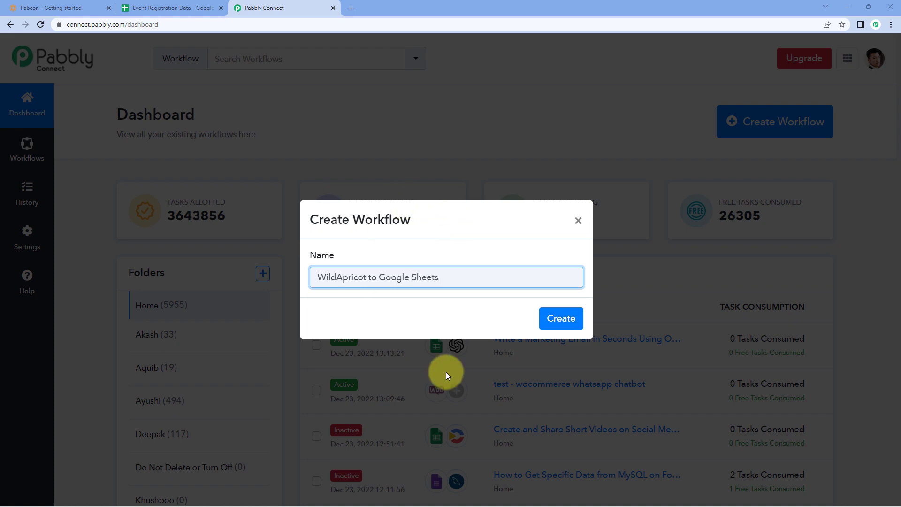
pyautogui.click(558, 318)
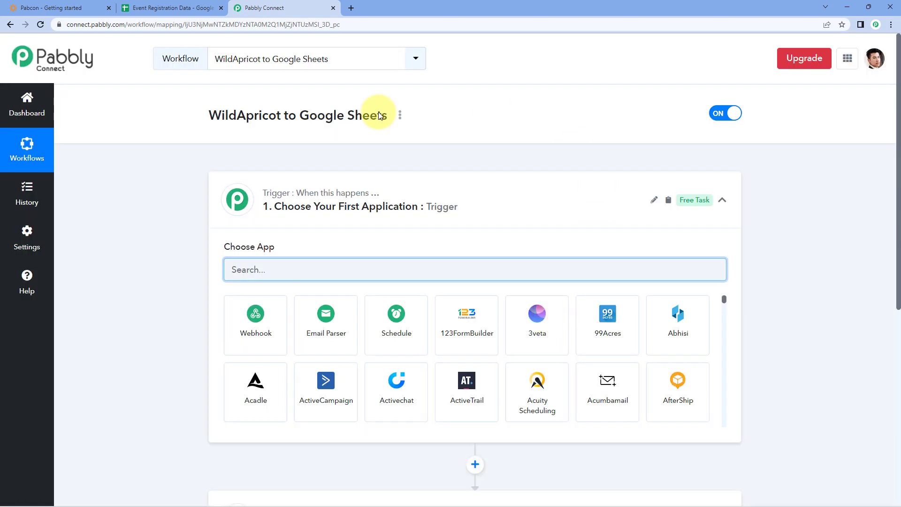
# Search for WildApricot in the trigger step's app chooser and select it as the trigger app
pyautogui.click(476, 200)
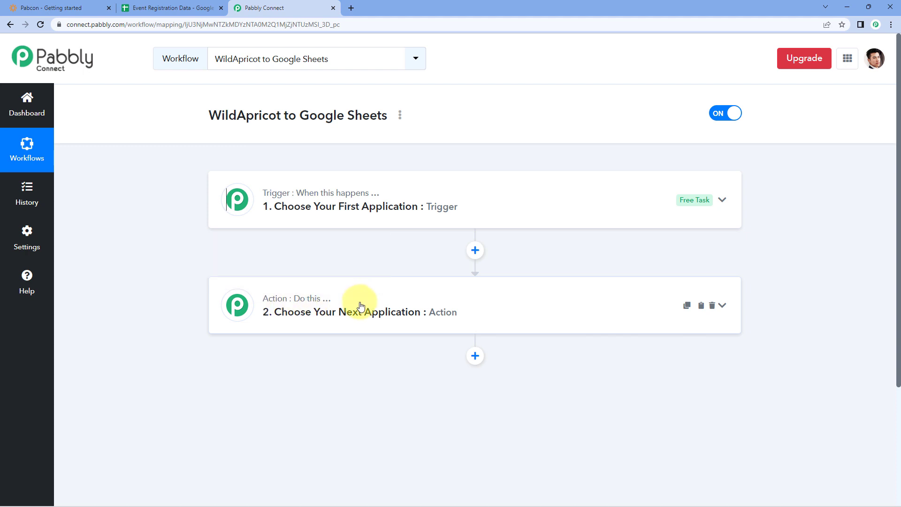
pyautogui.click(400, 193)
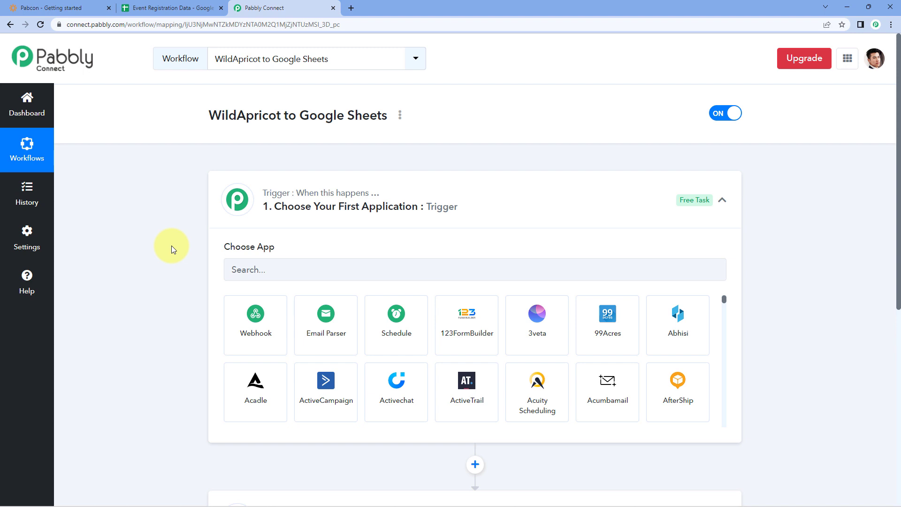
pyautogui.scroll(-2, 145, 274)
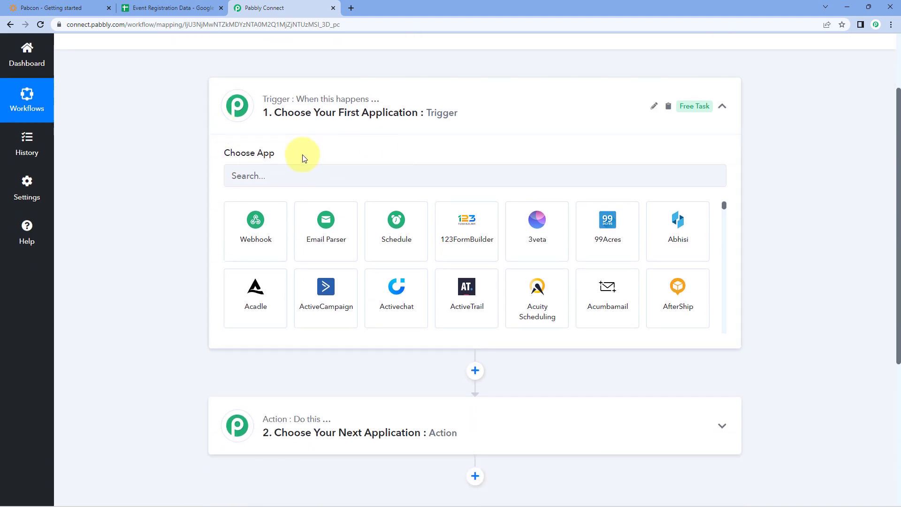
pyautogui.click(288, 175)
pyautogui.write('WildAp')
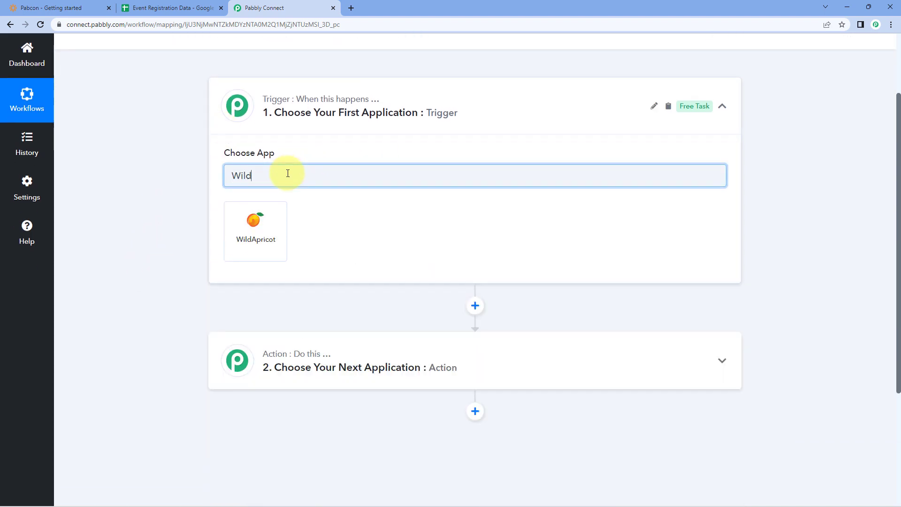
pyautogui.write('ricot')
pyautogui.click(261, 238)
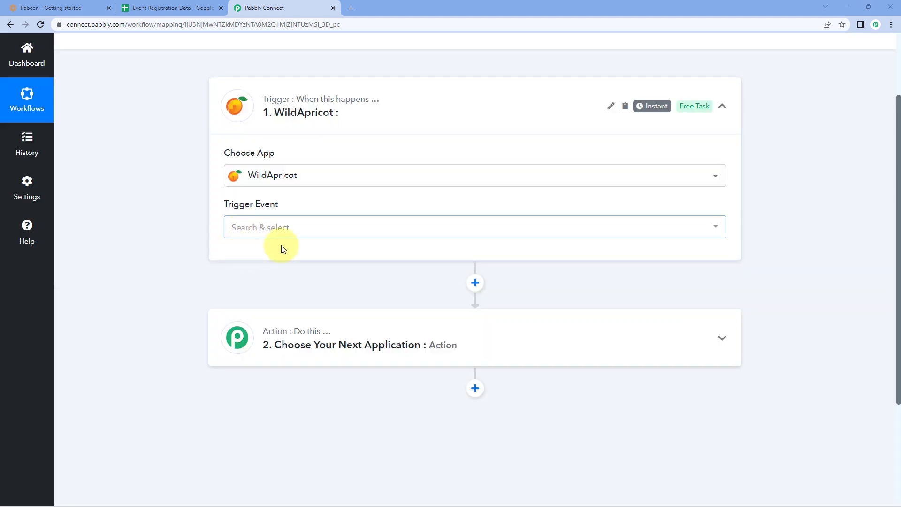
# Set the trigger event to Event Registration Created or Modified and copy the webhook URL
pyautogui.click(332, 227)
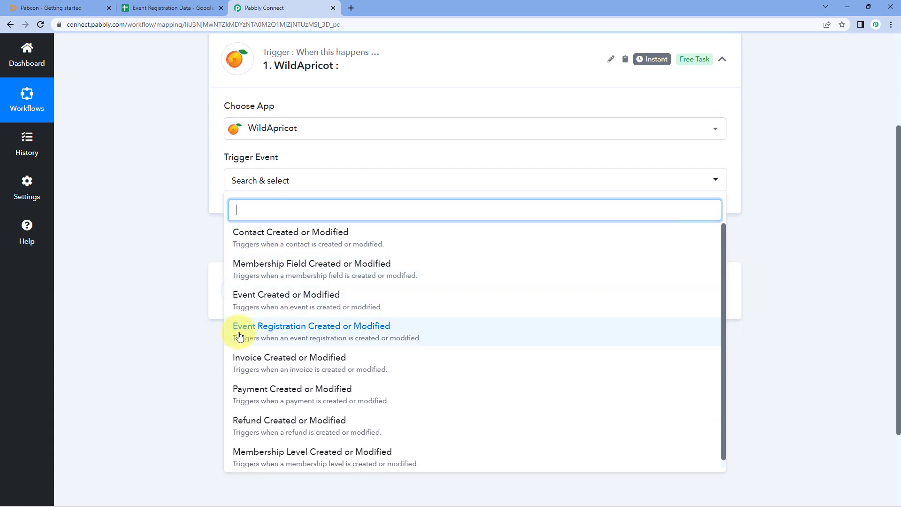
pyautogui.click(319, 335)
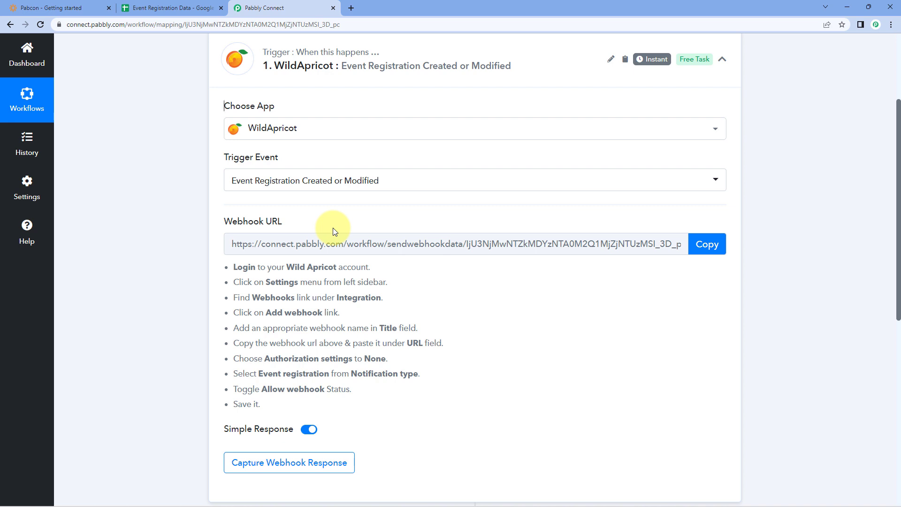
pyautogui.moveTo(229, 264); pyautogui.dragTo(335, 404)
pyautogui.click(424, 323)
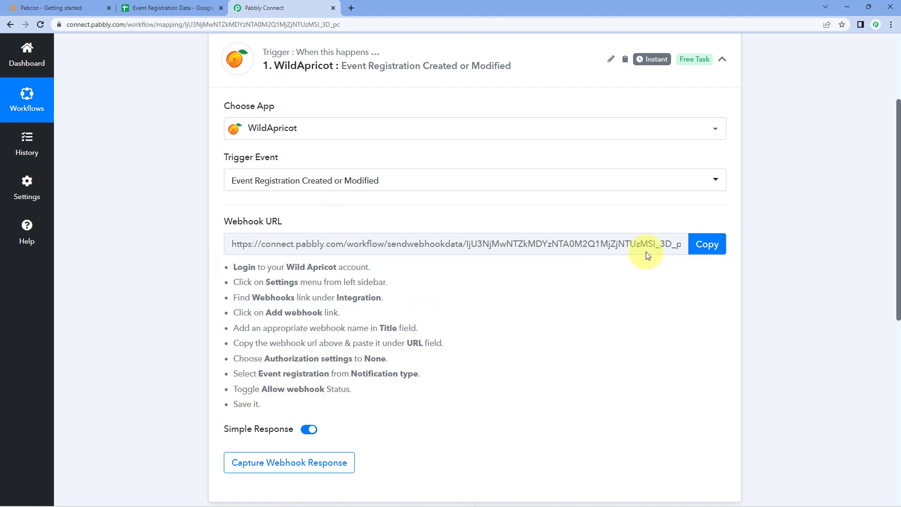
pyautogui.click(707, 244)
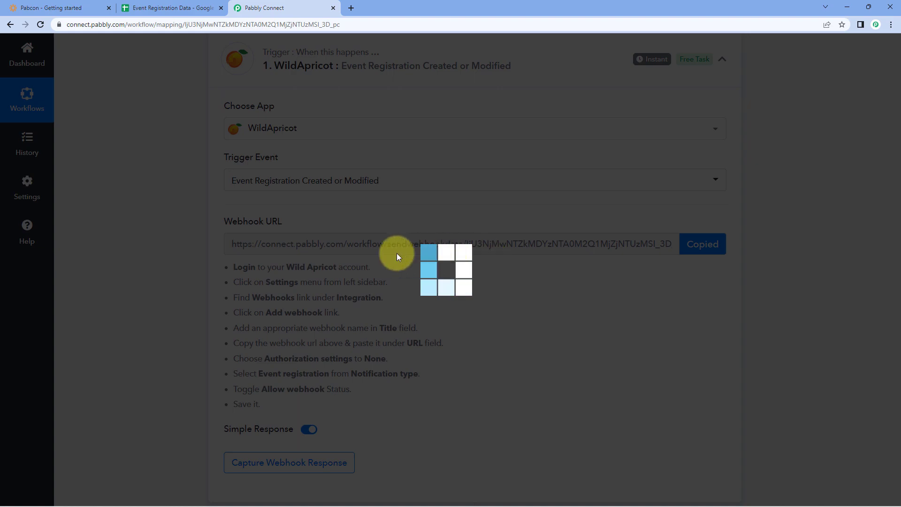
pyautogui.click(48, 8)
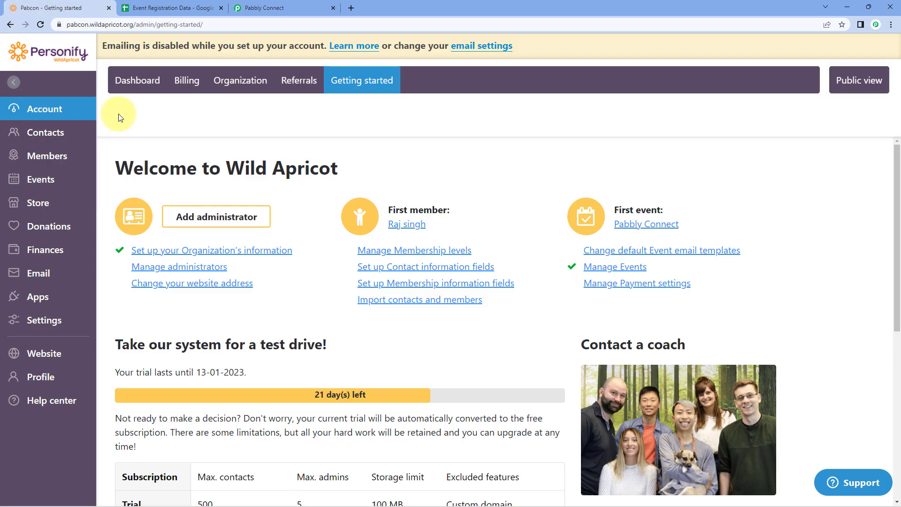
# Start a new WildApricot webhook named PabCon from Apps > Webhooks
pyautogui.click(53, 299)
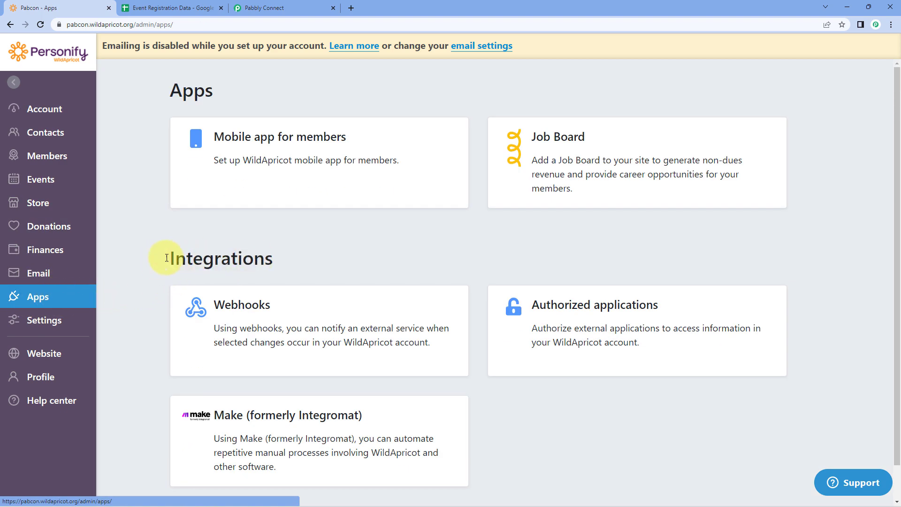
pyautogui.click(281, 306)
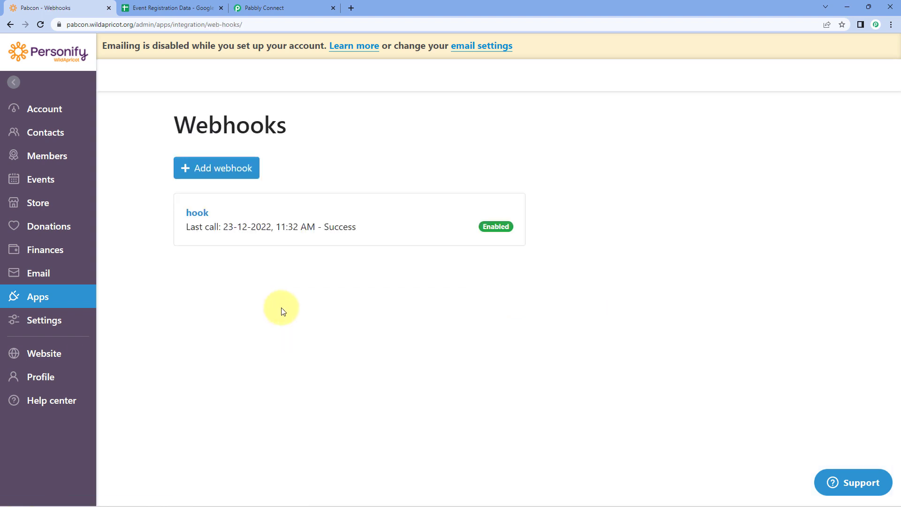
pyautogui.click(212, 169)
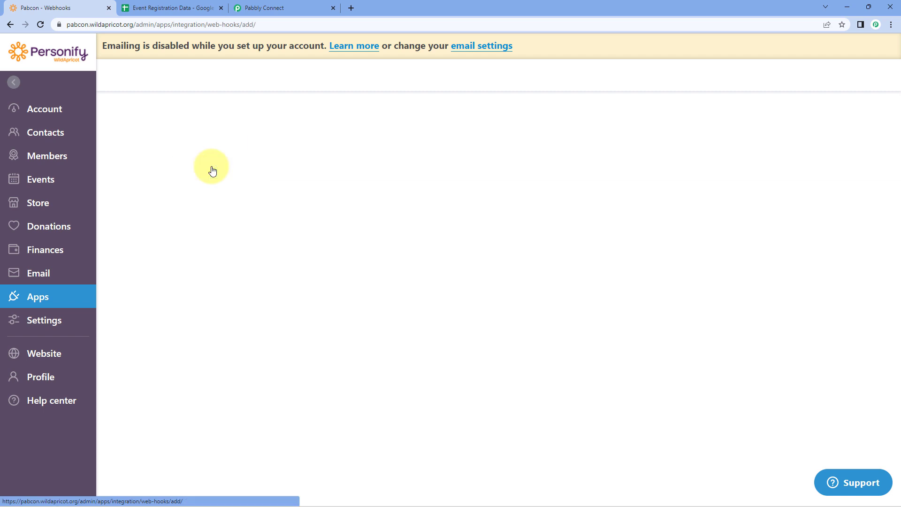
pyautogui.click(233, 183)
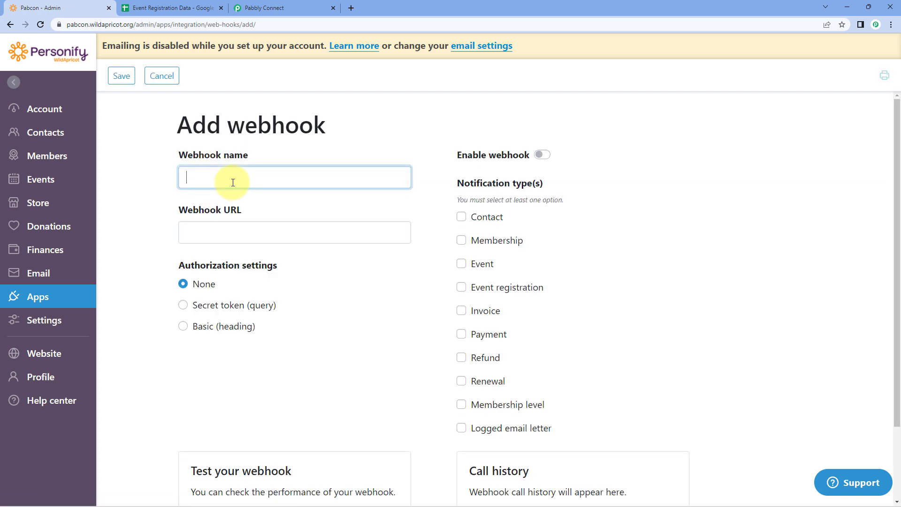
pyautogui.write('PabCon')
pyautogui.click(229, 232)
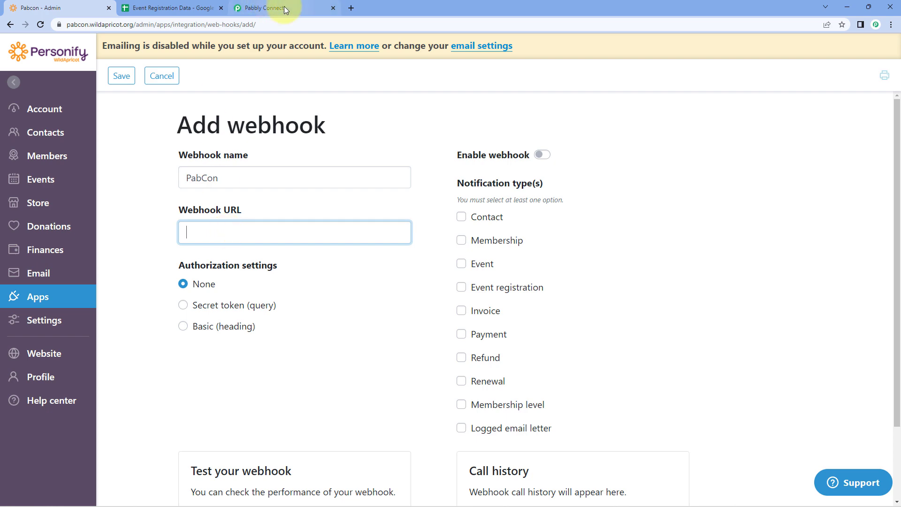
# Paste the Pabbly webhook URL, tick Event registration, enable the webhook and save it
pyautogui.click(283, 7)
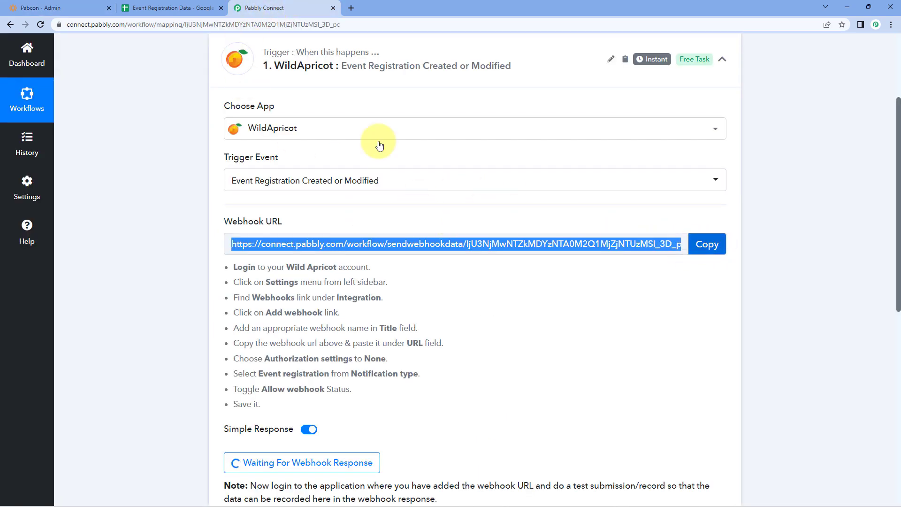
pyautogui.click(35, 8)
pyautogui.rightClick(241, 229)
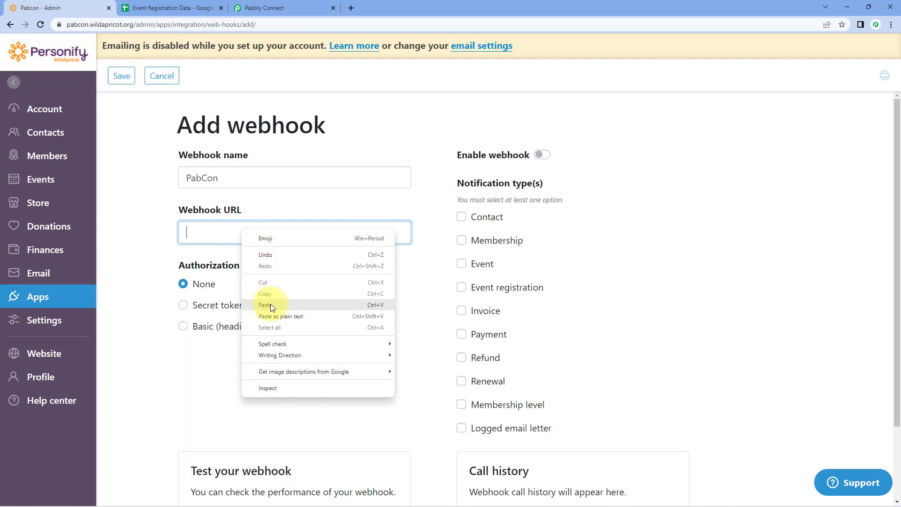
pyautogui.click(268, 305)
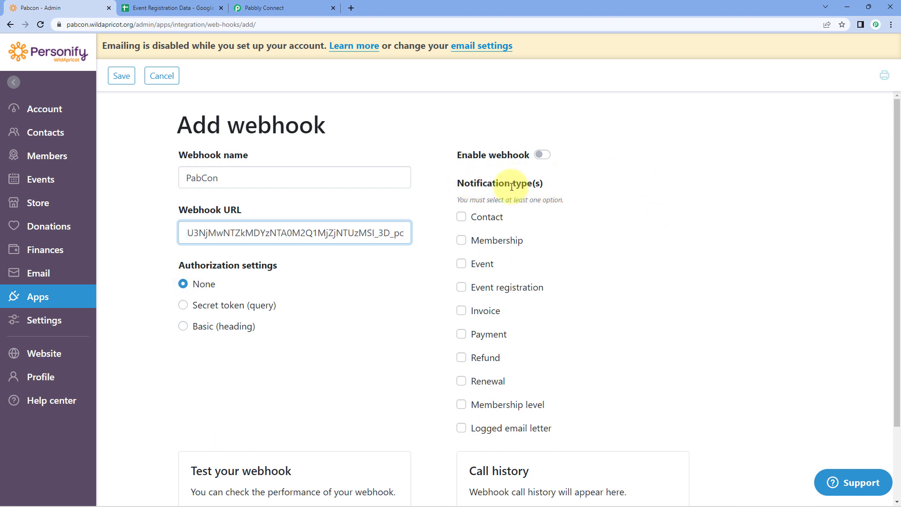
pyautogui.click(461, 287)
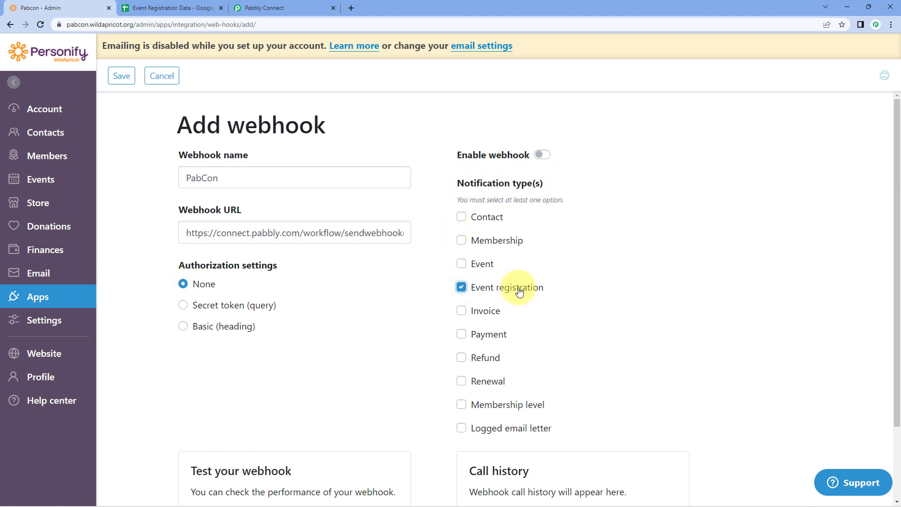
pyautogui.click(541, 157)
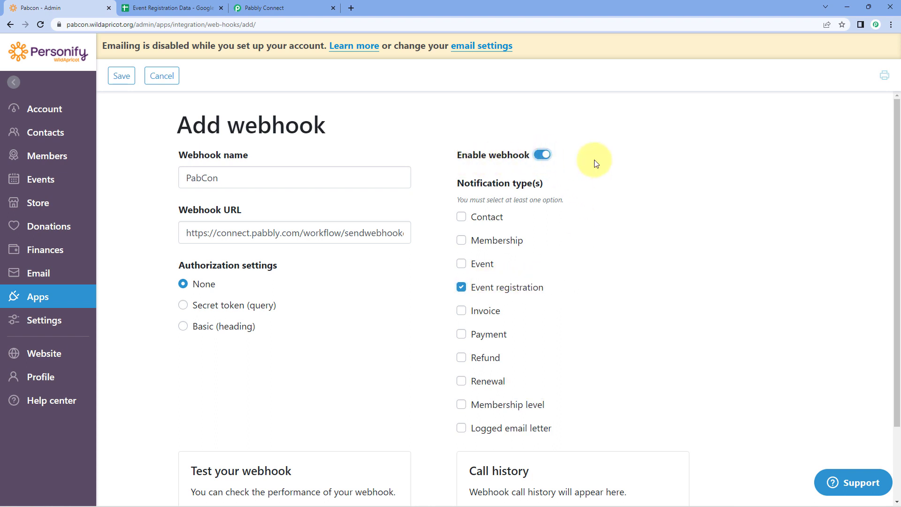
pyautogui.click(123, 76)
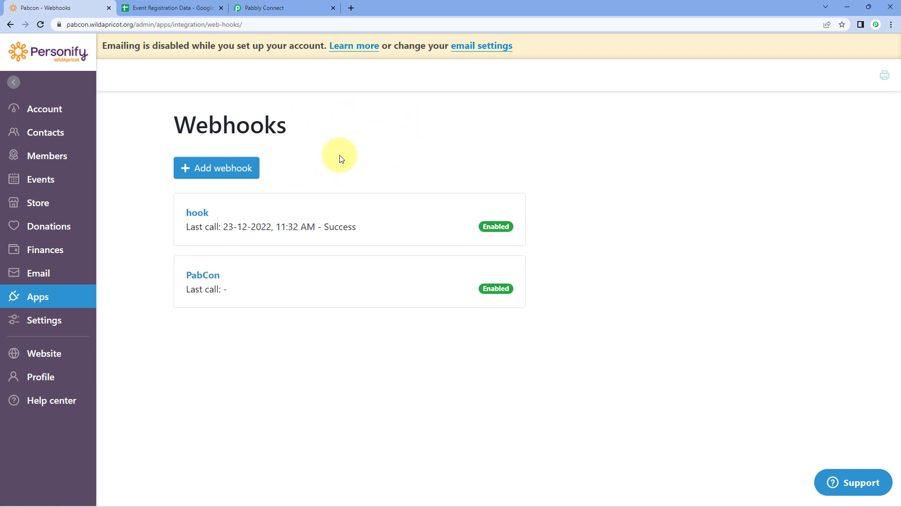
pyautogui.click(297, 4)
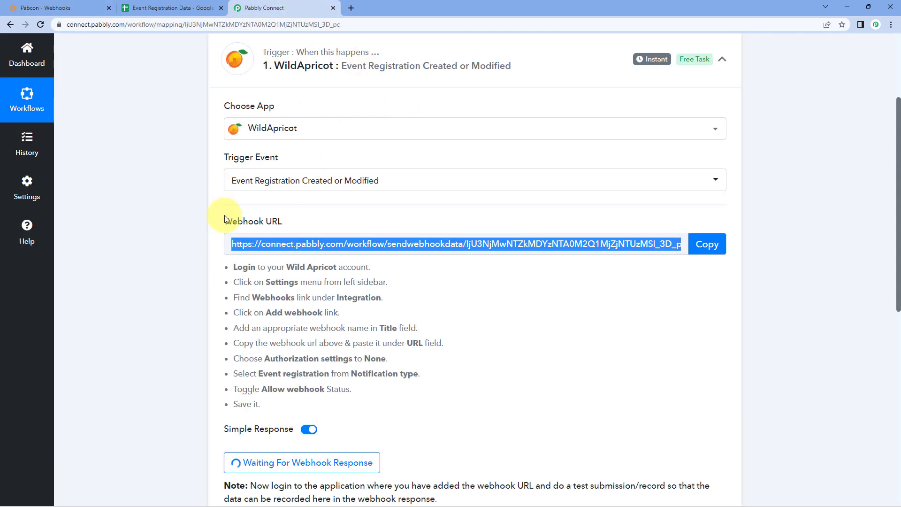
# Leave Pabbly's trigger waiting for a webhook response and return to the WildApricot Webhooks tab
pyautogui.click(307, 222)
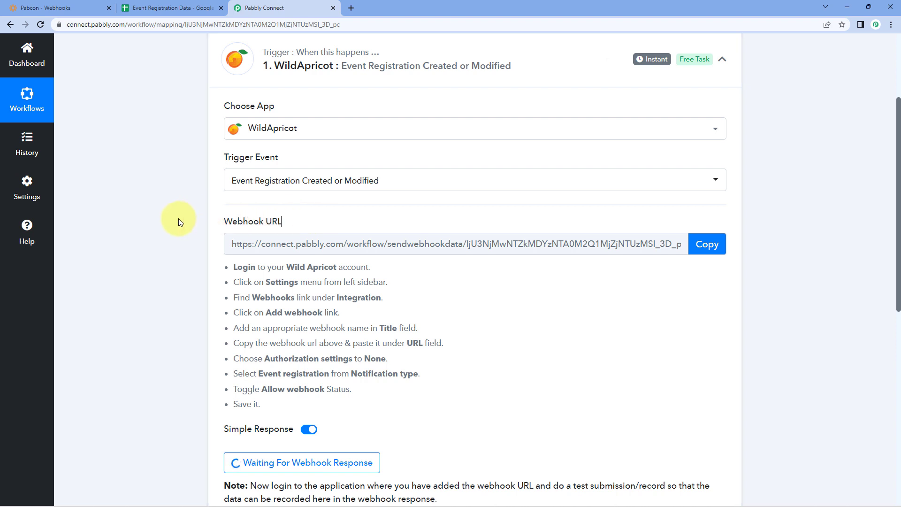
pyautogui.scroll(-2, 178, 218)
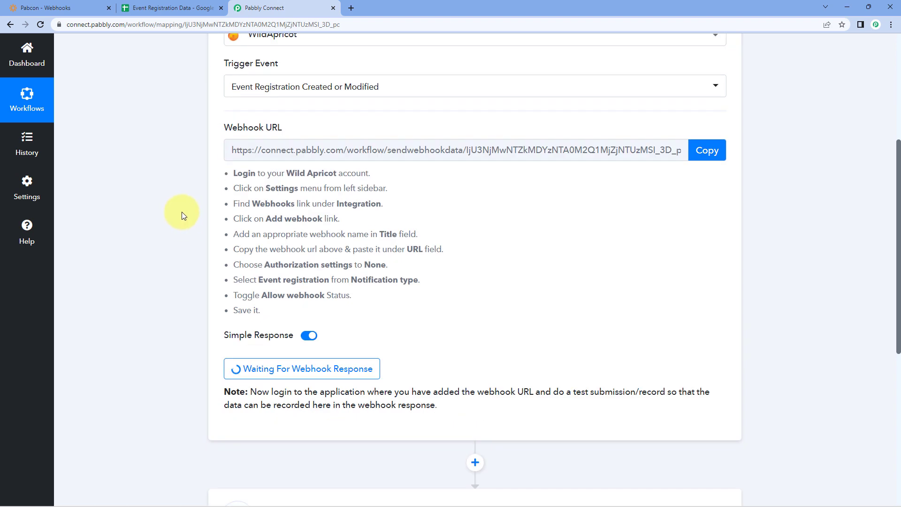
pyautogui.scroll(-2, 179, 219)
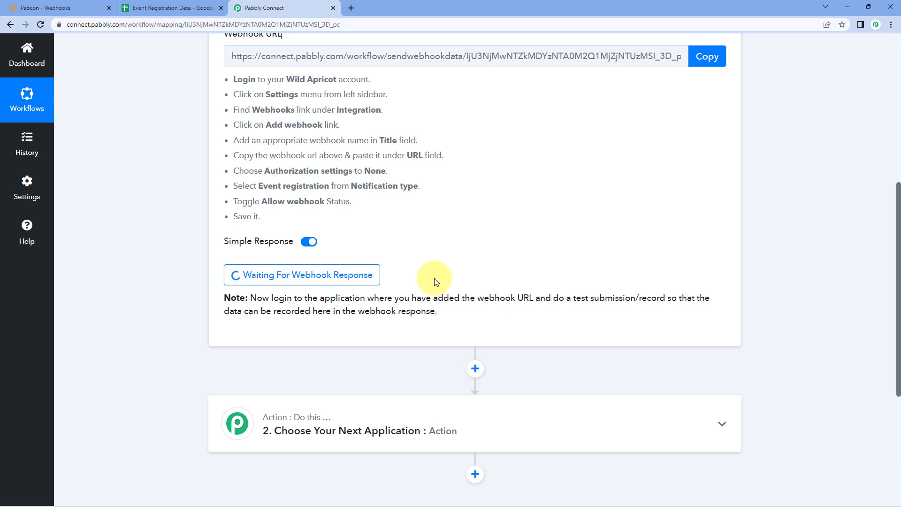
pyautogui.click(89, 5)
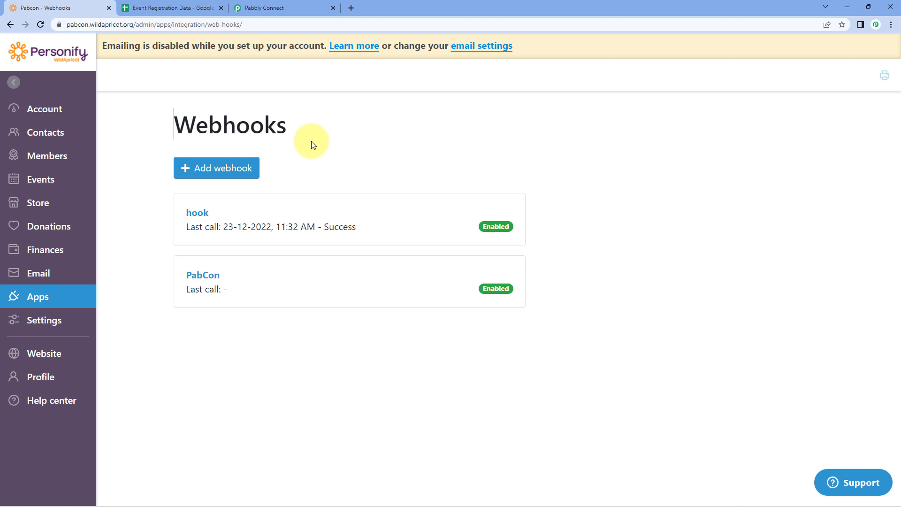
# Copy the Pabbly Connect event's URL from the Event list and open an incognito window
pyautogui.moveTo(64, 181)
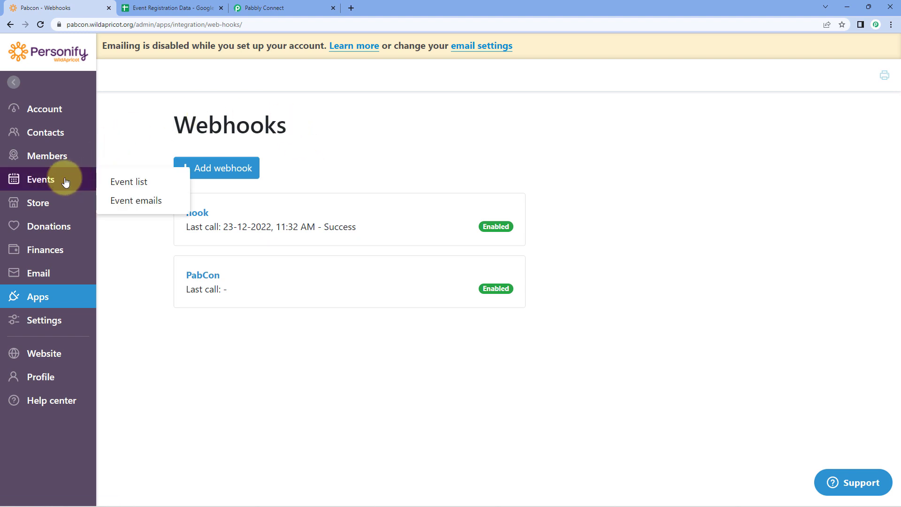
pyautogui.click(120, 179)
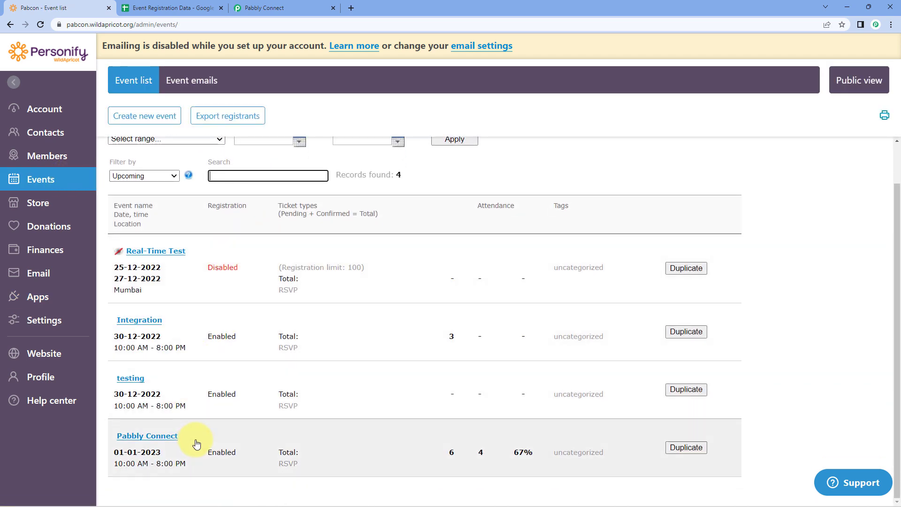
pyautogui.click(160, 439)
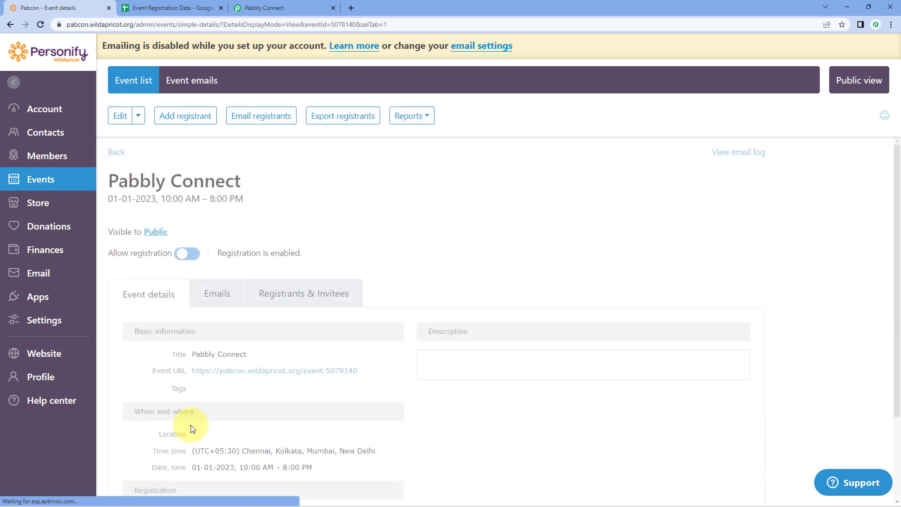
pyautogui.scroll(-2, 284, 222)
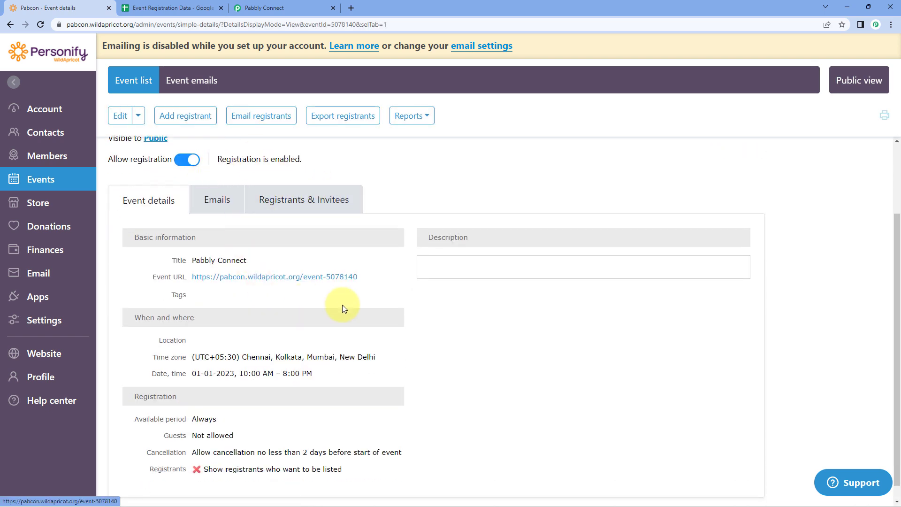
pyautogui.moveTo(371, 277); pyautogui.dragTo(188, 282)
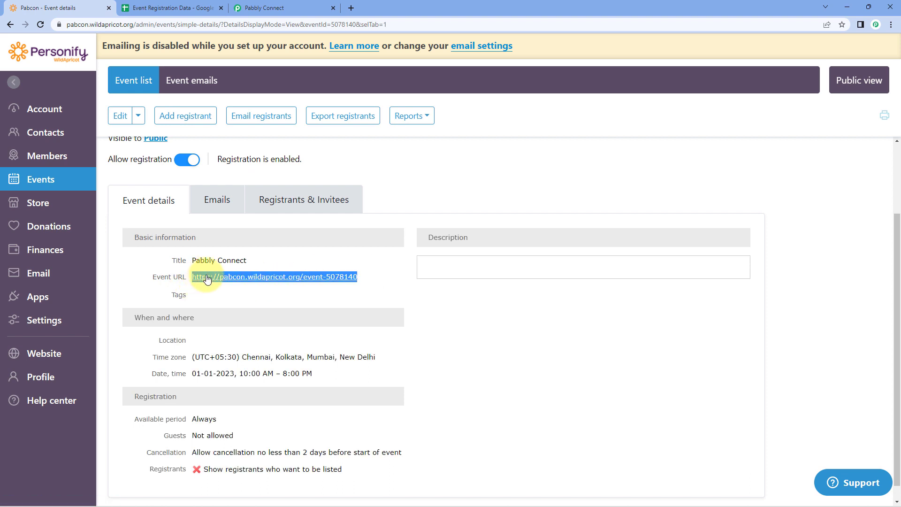
pyautogui.rightClick(204, 278)
pyautogui.click(244, 359)
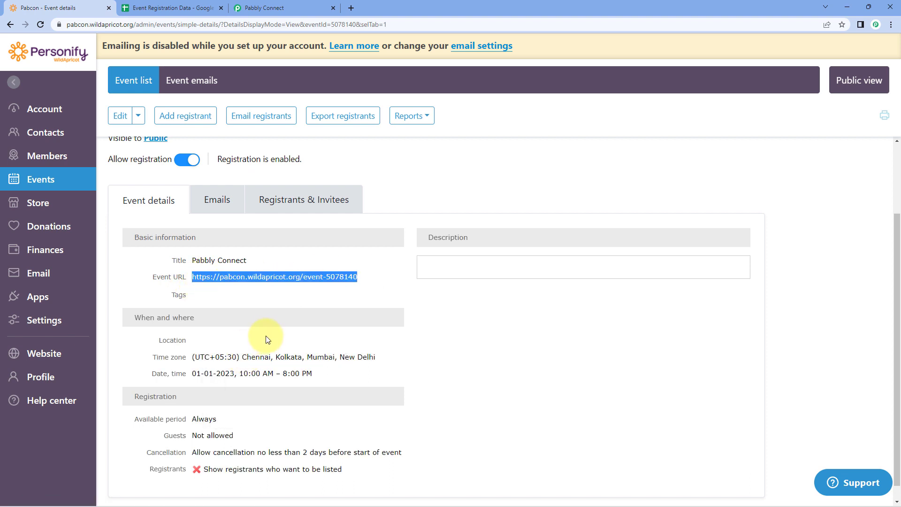
pyautogui.hotkey('ctrl', 'shift', 'n')
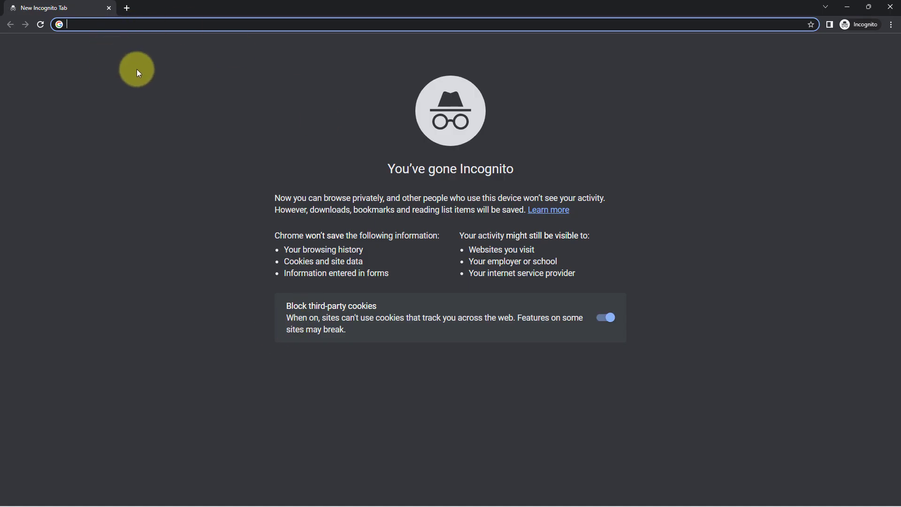
# Load the event's public page and start registering with a test email, passing reCAPTCHA
pyautogui.hotkey('ctrl', 'v')
pyautogui.press('Return')
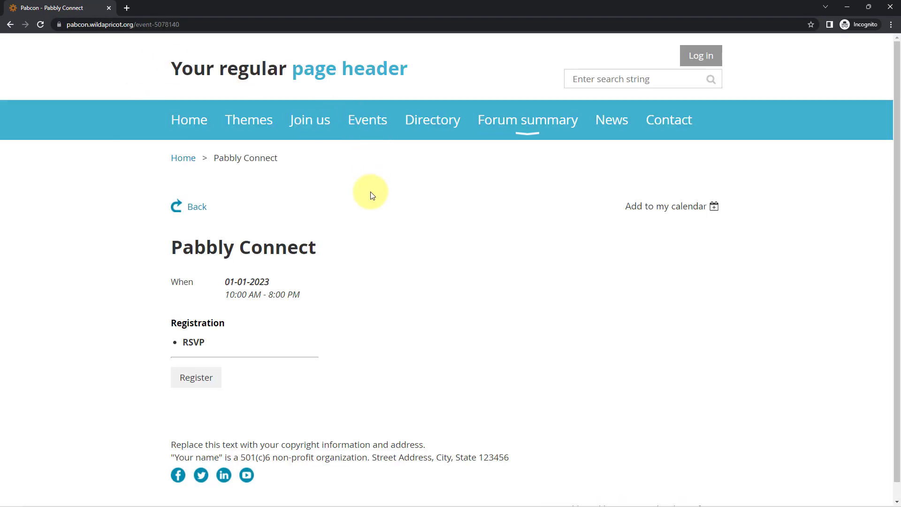
pyautogui.scroll(-1, 256, 167)
pyautogui.click(210, 363)
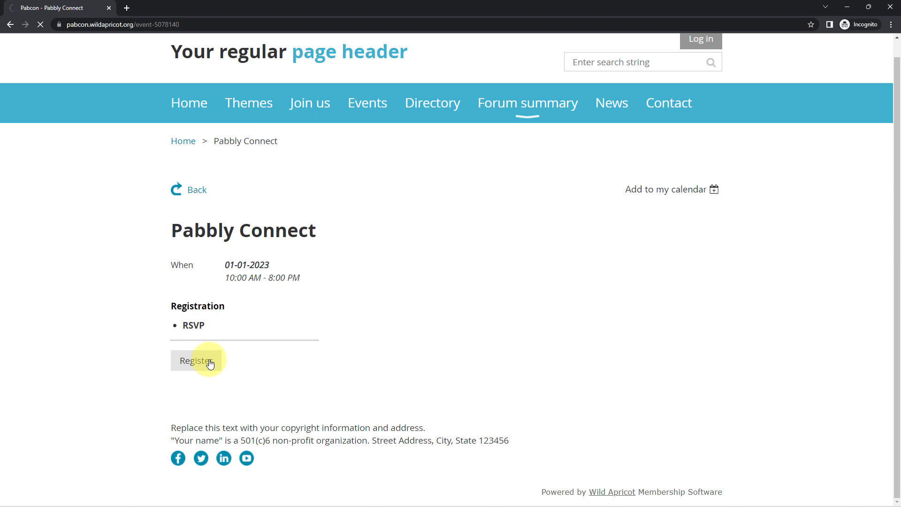
pyautogui.click(336, 358)
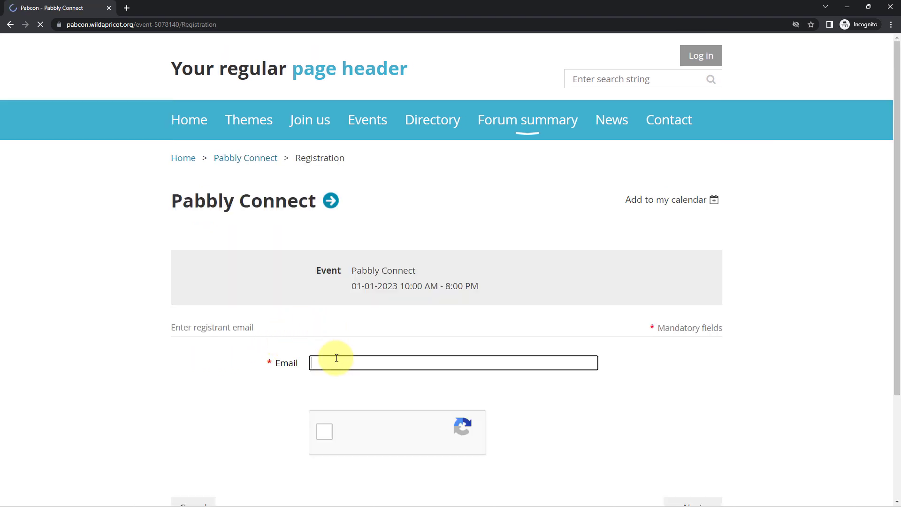
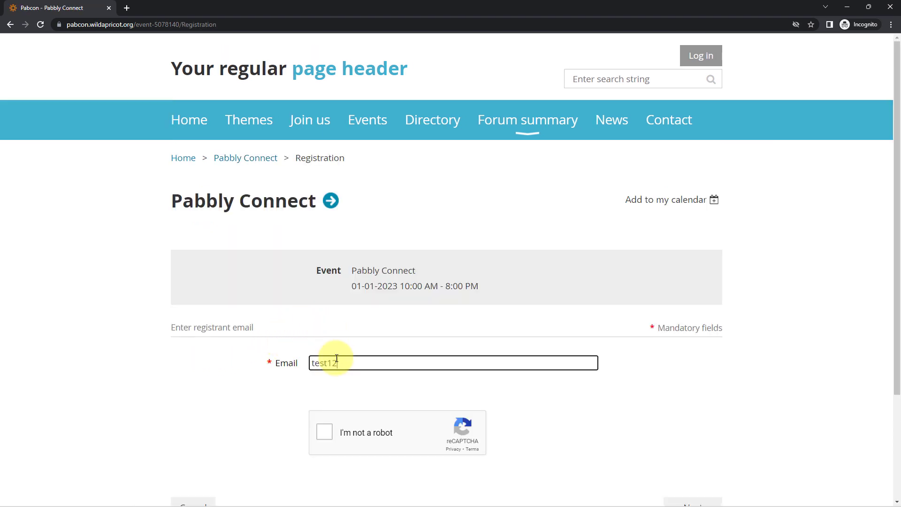
pyautogui.click(326, 432)
pyautogui.scroll(-3, 549, 454)
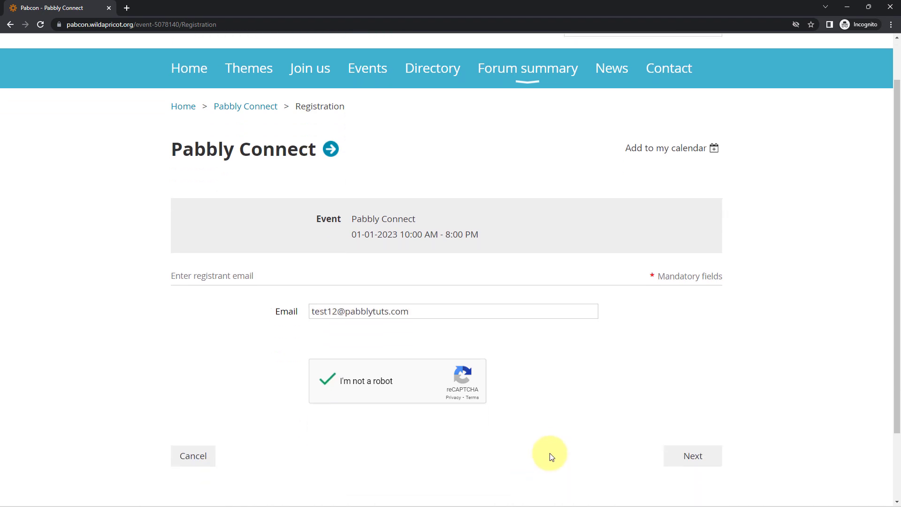
pyautogui.click(674, 374)
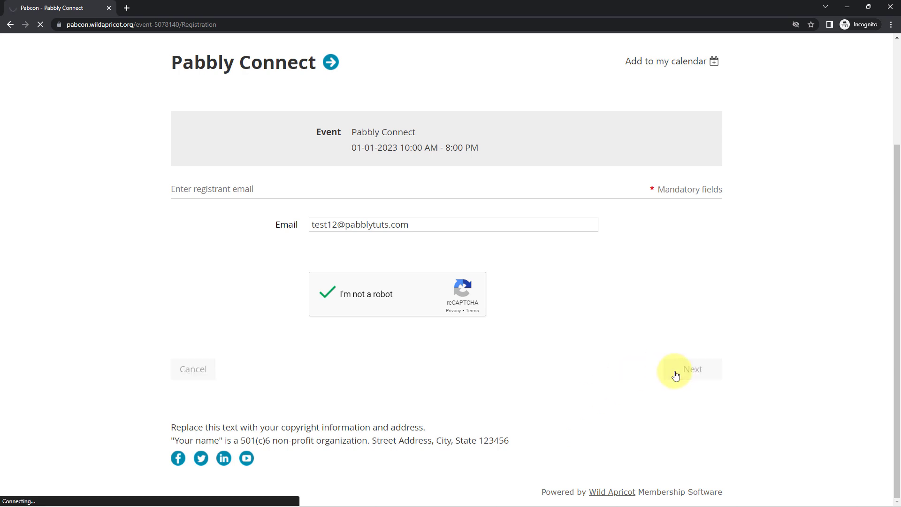
# Fill in the attendee's first and last name, organization Google and phone, then confirm
pyautogui.scroll(-3, 282, 274)
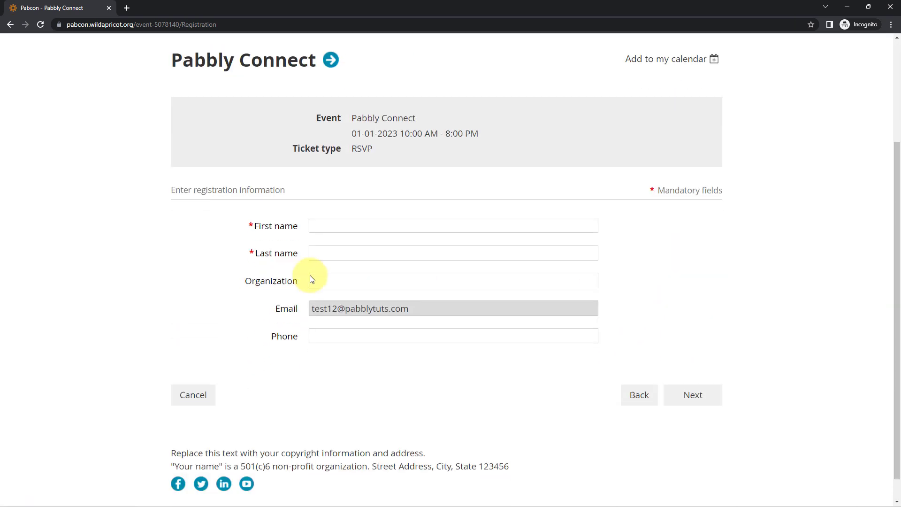
pyautogui.click(342, 226)
pyautogui.write('Test')
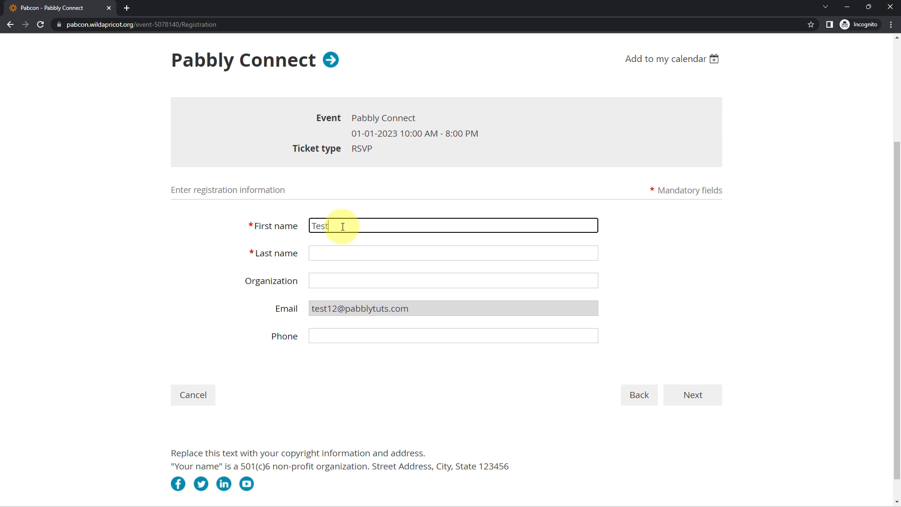
pyautogui.press('Tab')
pyautogui.write('User')
pyautogui.press('Tab')
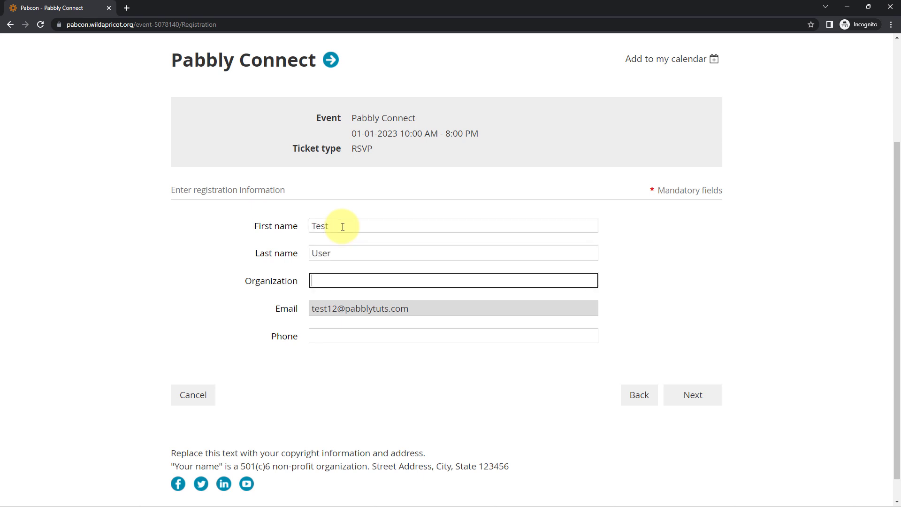
pyautogui.write('Google')
pyautogui.click(338, 335)
pyautogui.write('10')
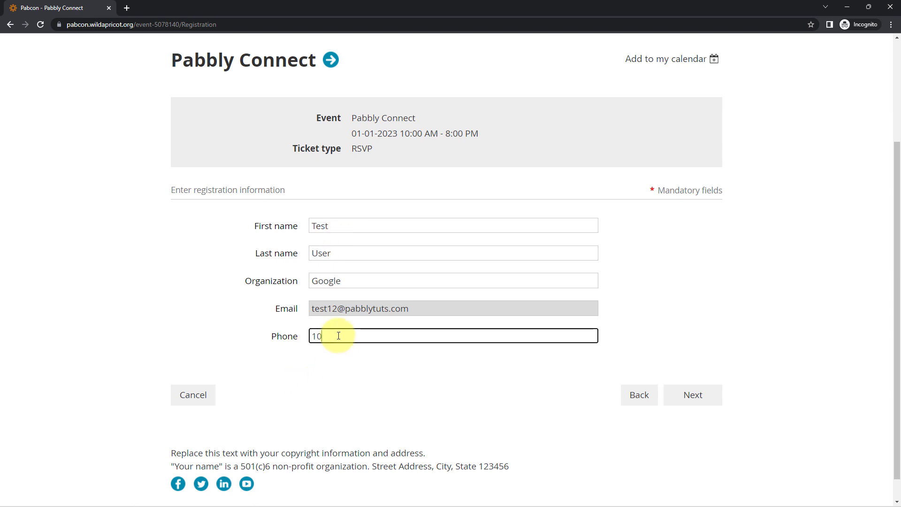
pyautogui.write('0000000')
pyautogui.click(692, 393)
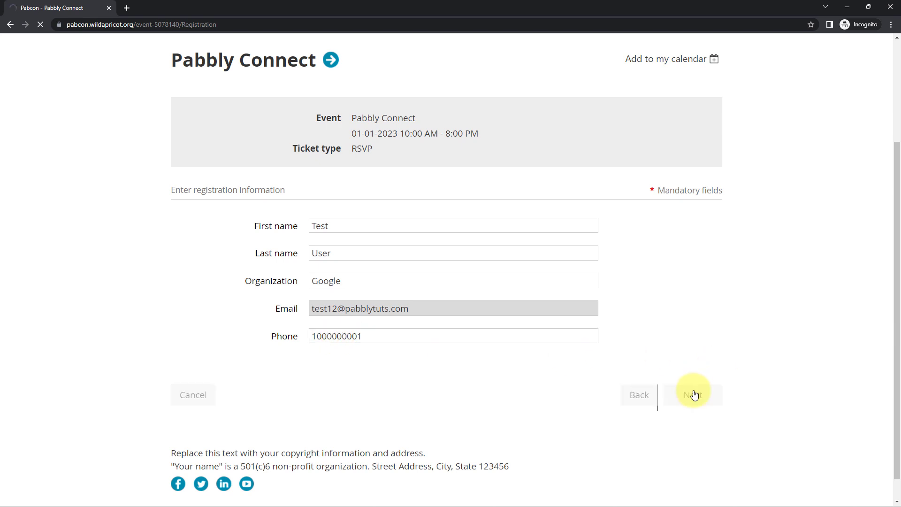
pyautogui.click(705, 350)
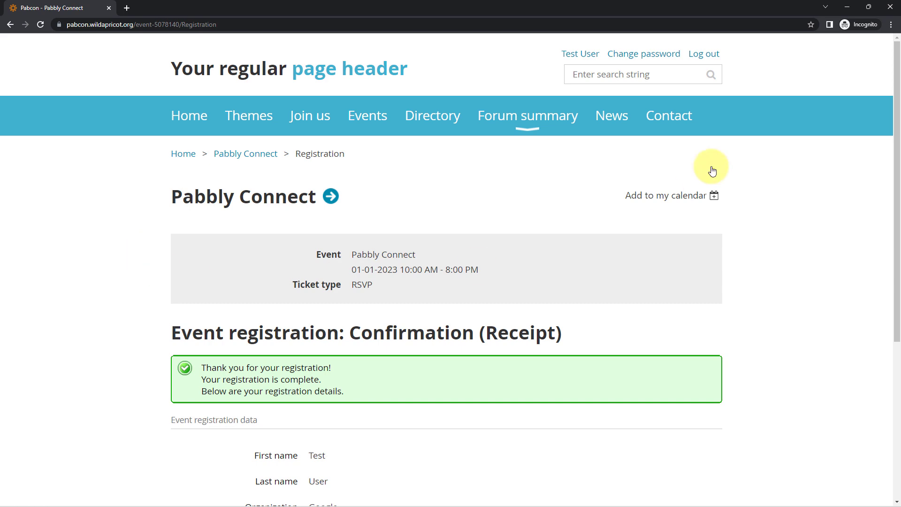
# Return to Pabbly Connect and inspect the response's EventRegistration type, AccountId and Created action values
pyautogui.click(846, 3)
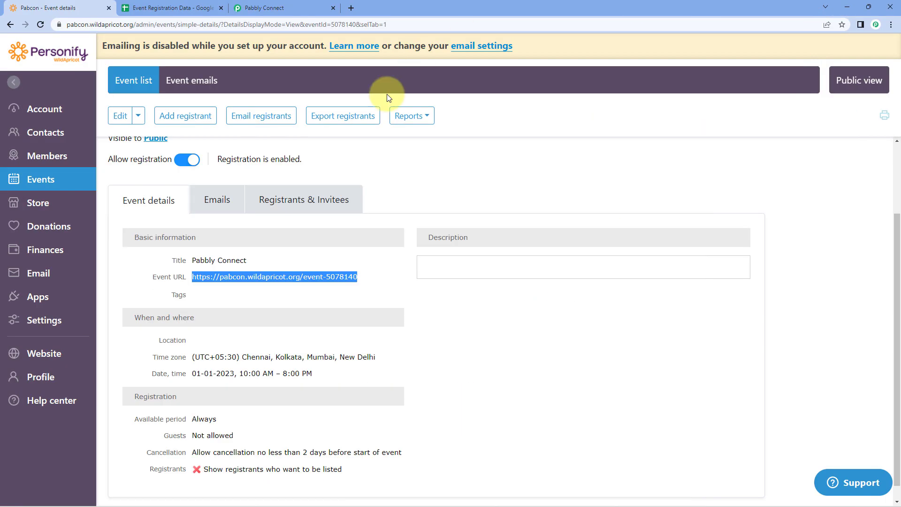
pyautogui.click(270, 3)
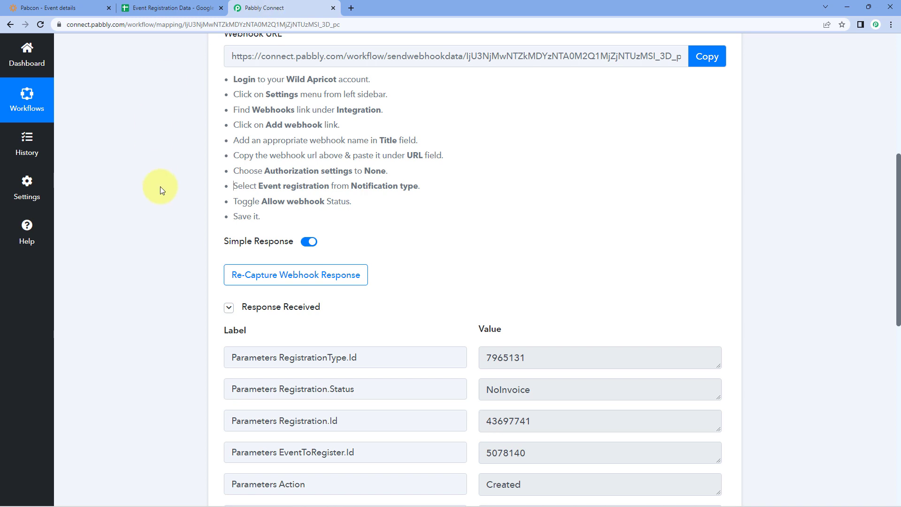
pyautogui.scroll(-3, 160, 187)
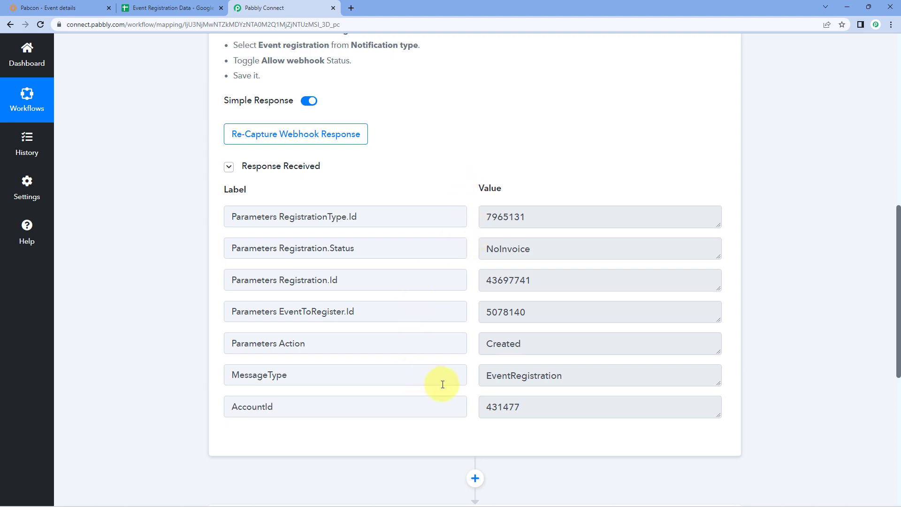
pyautogui.moveTo(480, 375); pyautogui.dragTo(603, 374)
pyautogui.moveTo(553, 406); pyautogui.dragTo(484, 385)
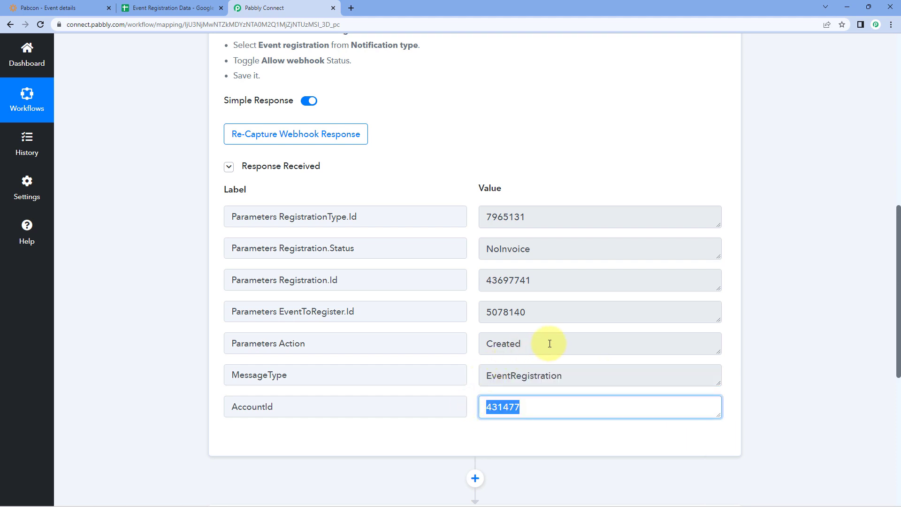
pyautogui.moveTo(548, 343); pyautogui.dragTo(483, 343)
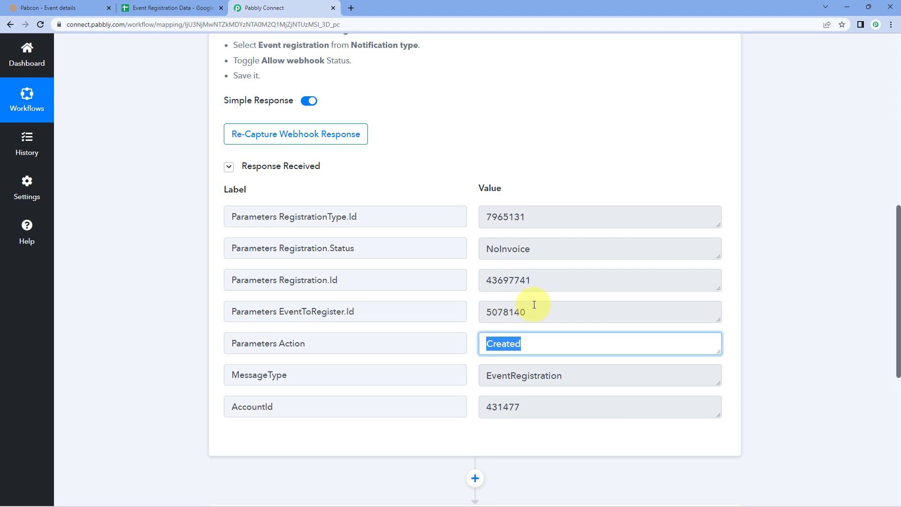
# Check the EventToRegister.Id 5078140 and Registration.Id 43697741 values in the captured response
pyautogui.moveTo(547, 311); pyautogui.dragTo(481, 308)
pyautogui.moveTo(540, 280); pyautogui.dragTo(488, 272)
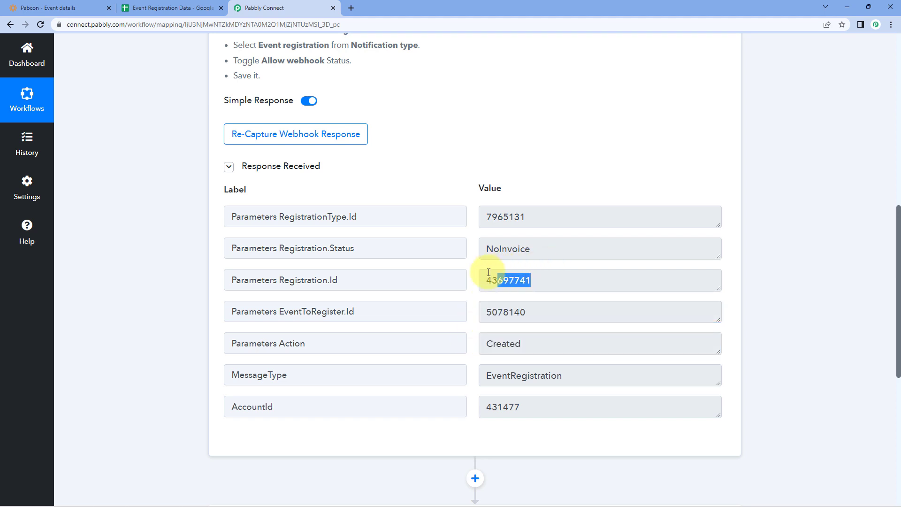
pyautogui.moveTo(485, 312); pyautogui.dragTo(538, 314)
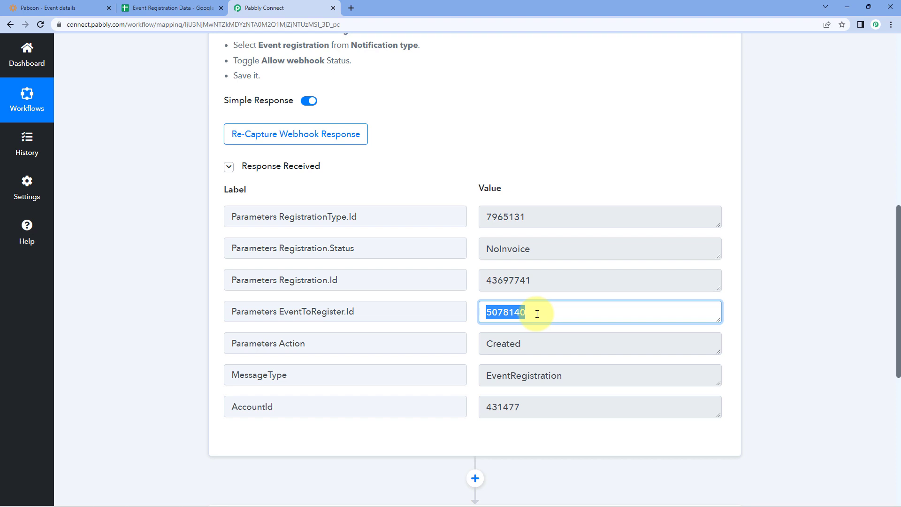
pyautogui.click(548, 282)
pyautogui.moveTo(468, 281); pyautogui.dragTo(542, 283)
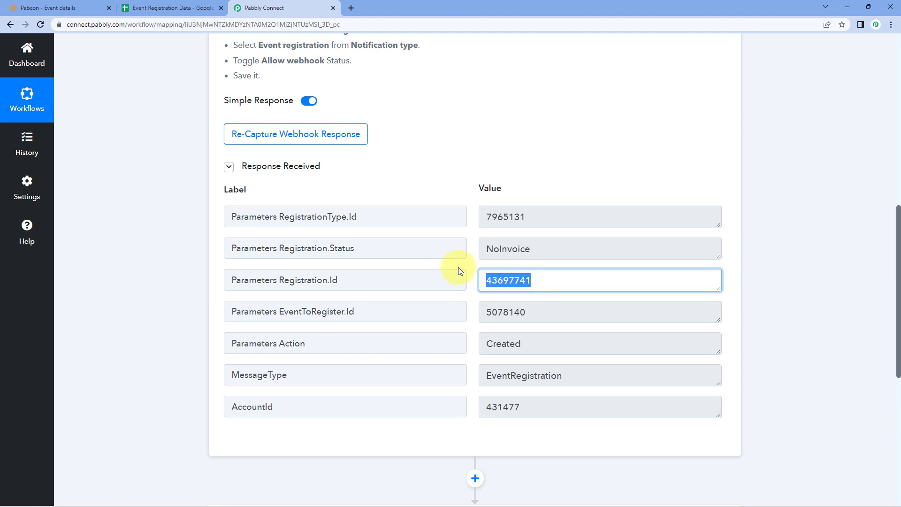
pyautogui.click(474, 262)
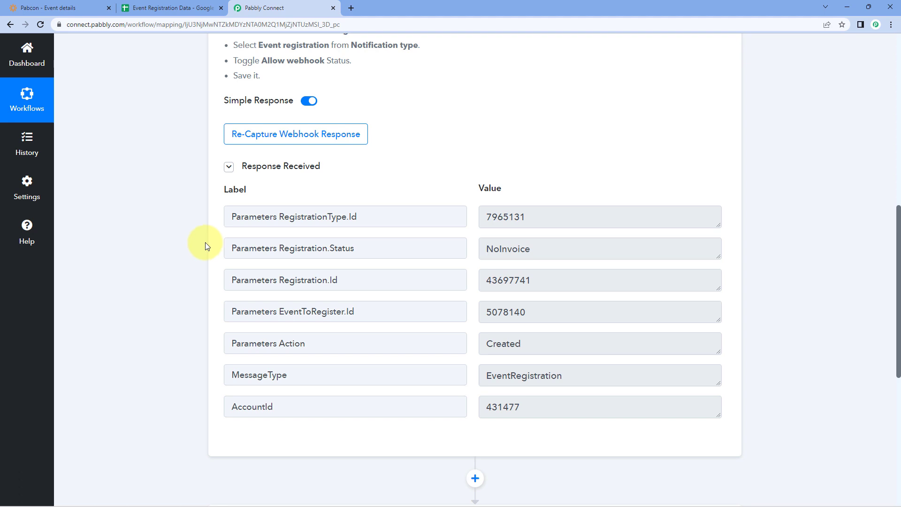
pyautogui.moveTo(485, 280); pyautogui.dragTo(547, 279)
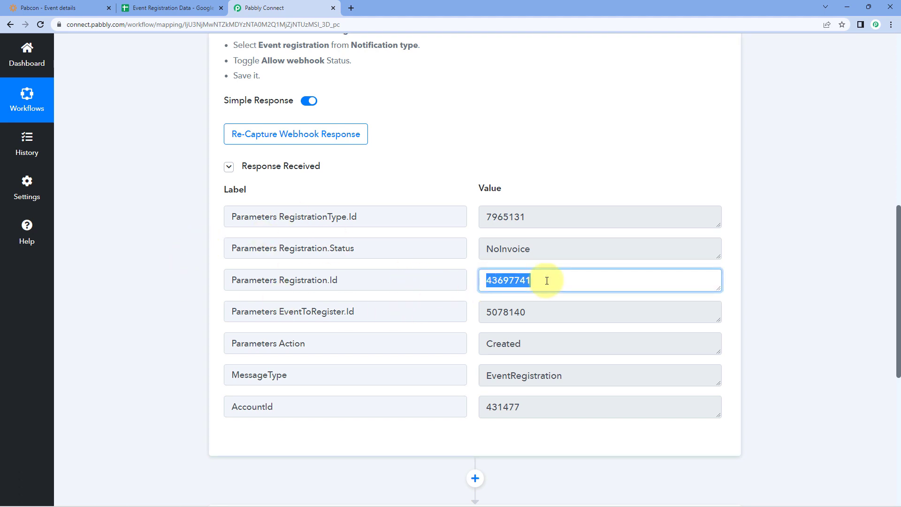
pyautogui.click(474, 263)
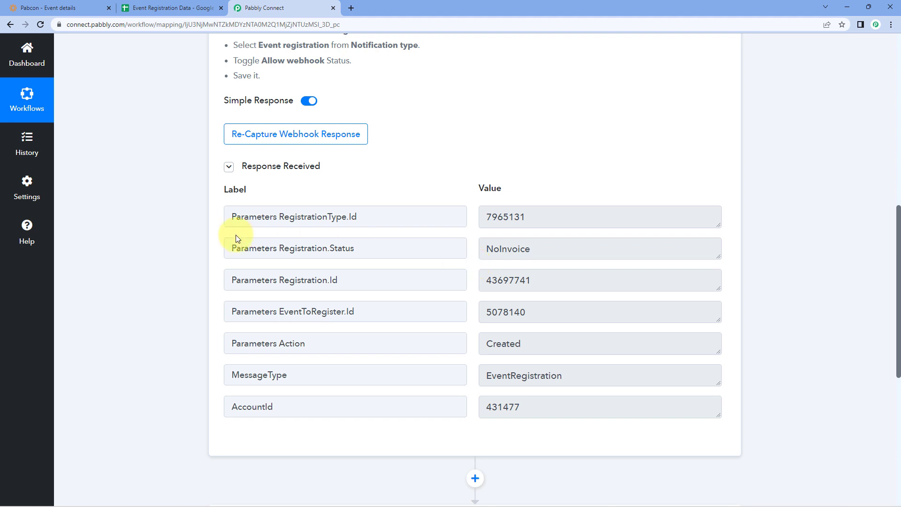
pyautogui.scroll(-7, 188, 247)
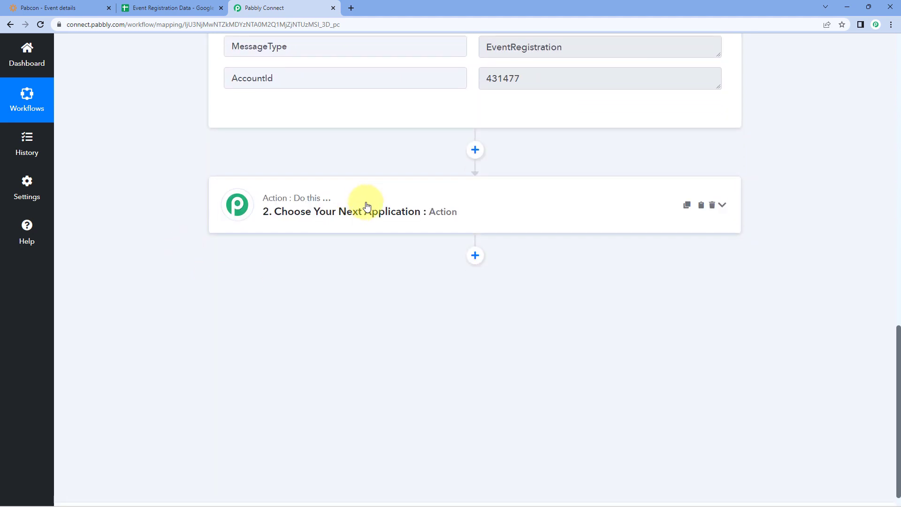
# Set step 2 to WildApricot with action event Get Registration Details by Id and click Connect
pyautogui.click(362, 206)
pyautogui.scroll(-1, 171, 244)
pyautogui.click(254, 226)
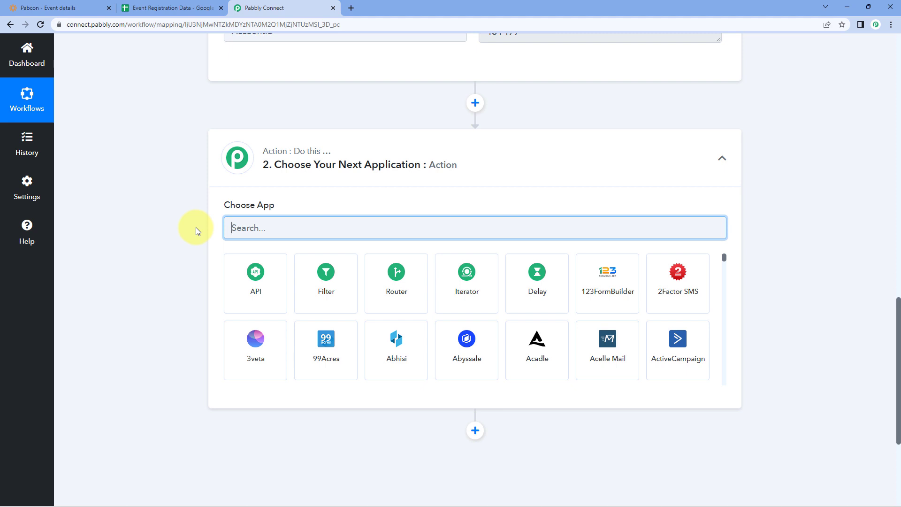
pyautogui.write('Wild')
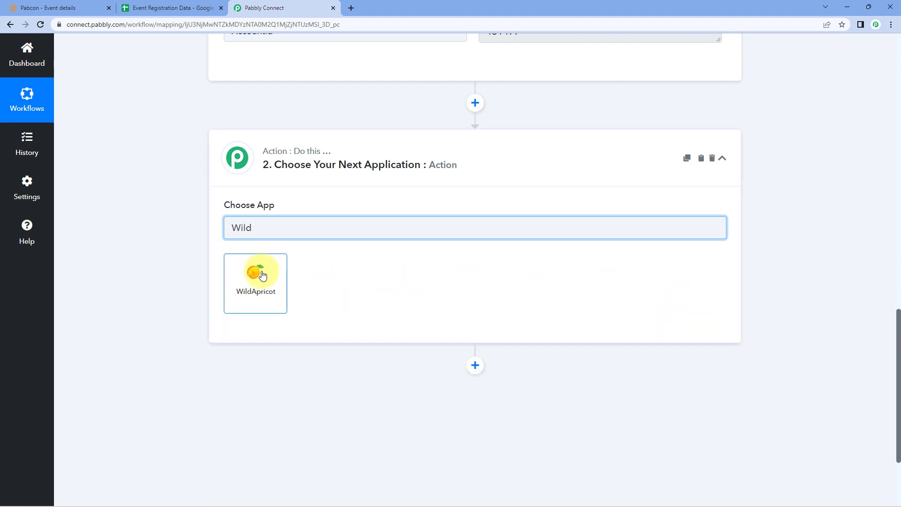
pyautogui.click(262, 275)
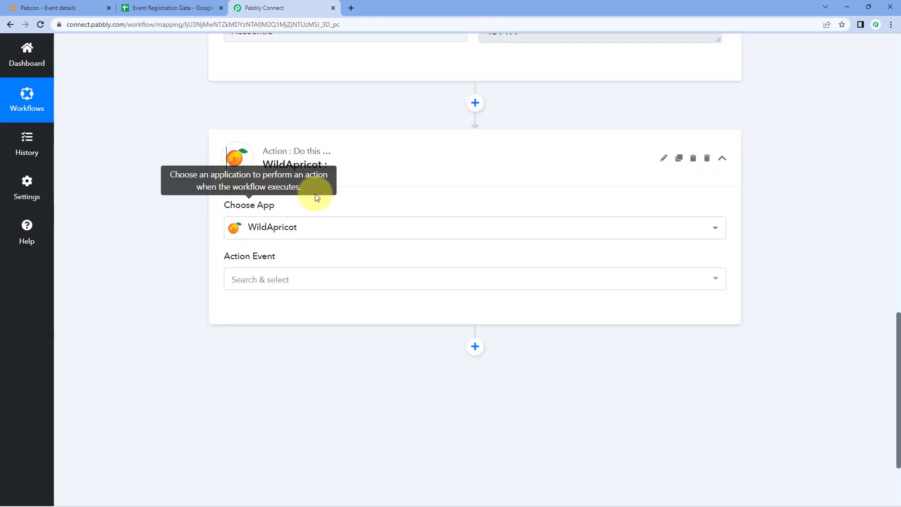
pyautogui.click(303, 282)
pyautogui.scroll(-3, 234, 293)
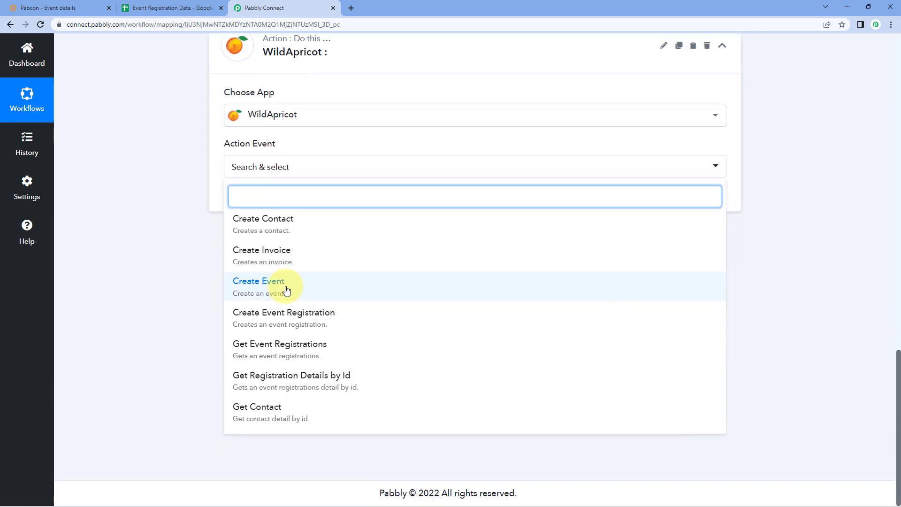
pyautogui.click(321, 382)
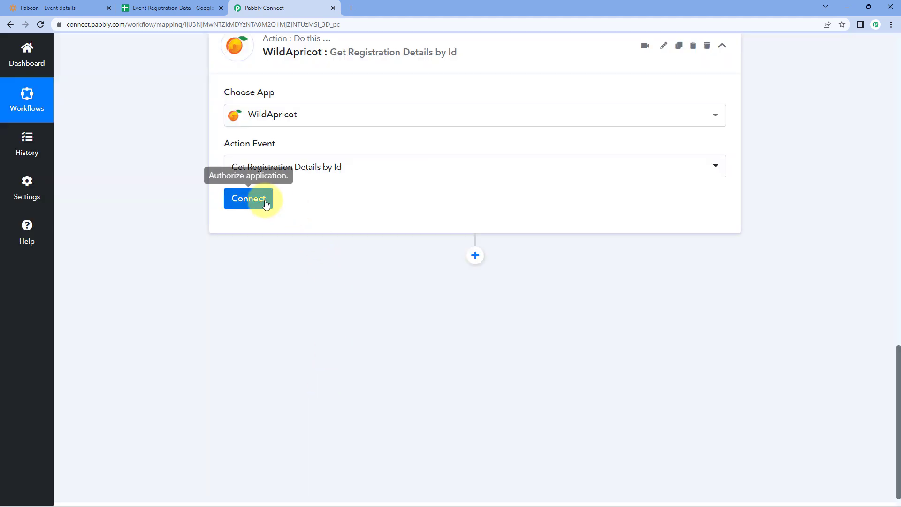
pyautogui.click(265, 203)
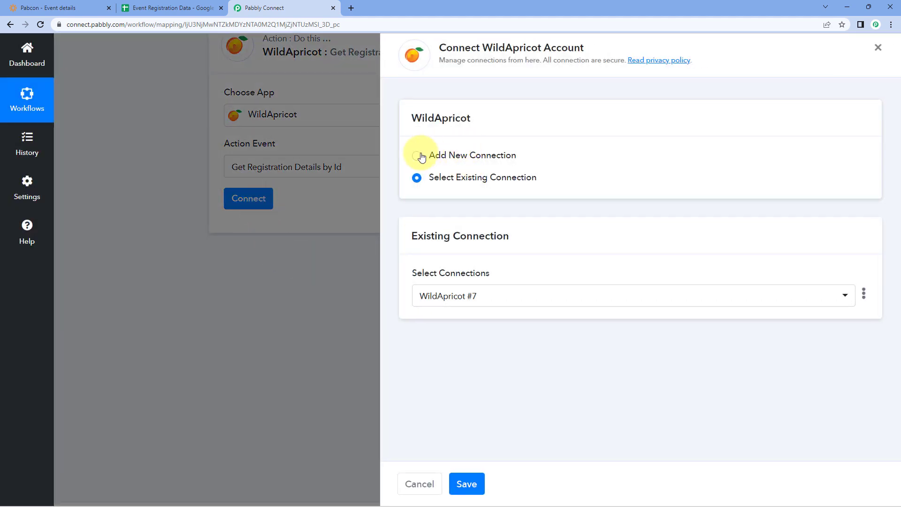
# Add a new WildApricot connection with username APIKEY, leaving the password empty for now
pyautogui.click(422, 155)
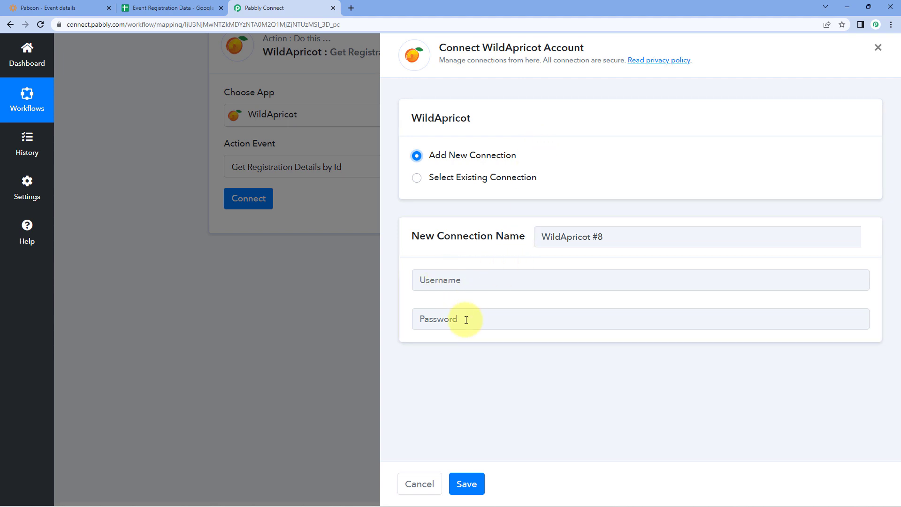
pyautogui.click(462, 285)
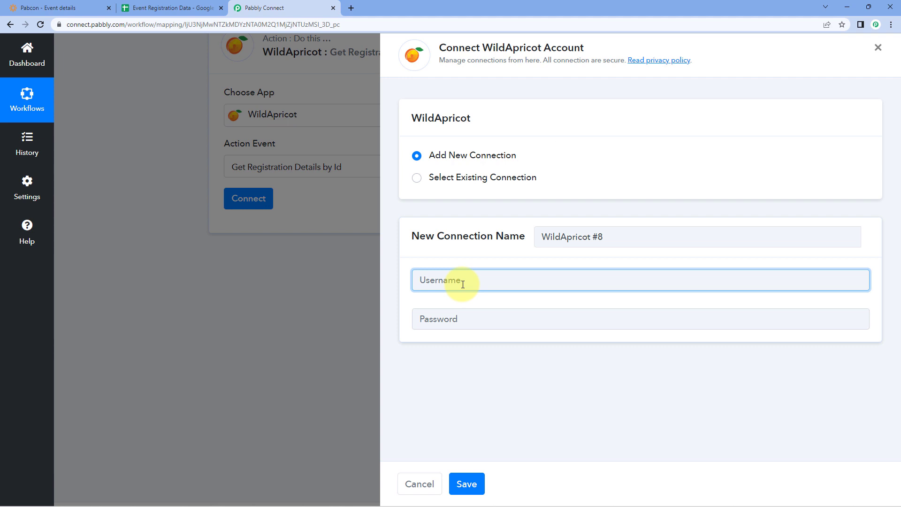
pyautogui.write('AIPKEY')
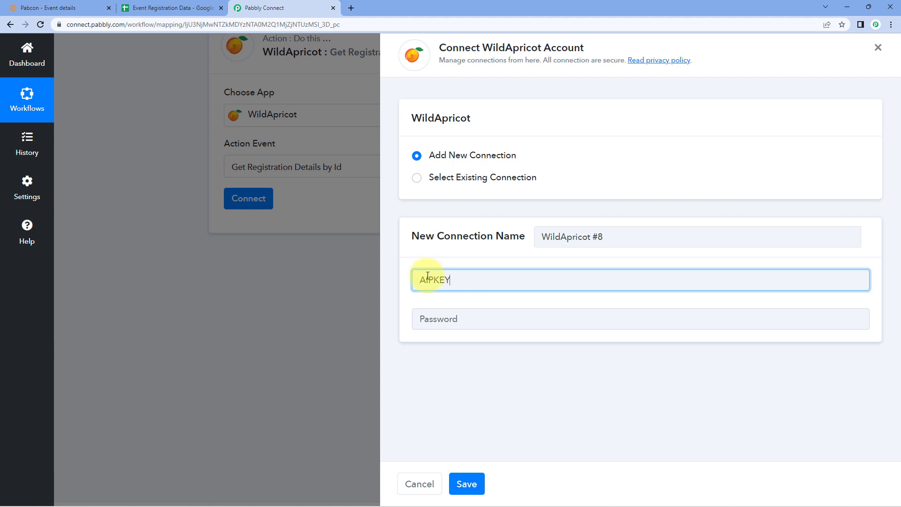
pyautogui.click(429, 280)
pyautogui.press('BackSpace')
pyautogui.write('I')
pyautogui.doubleClick(459, 281)
pyautogui.click(453, 319)
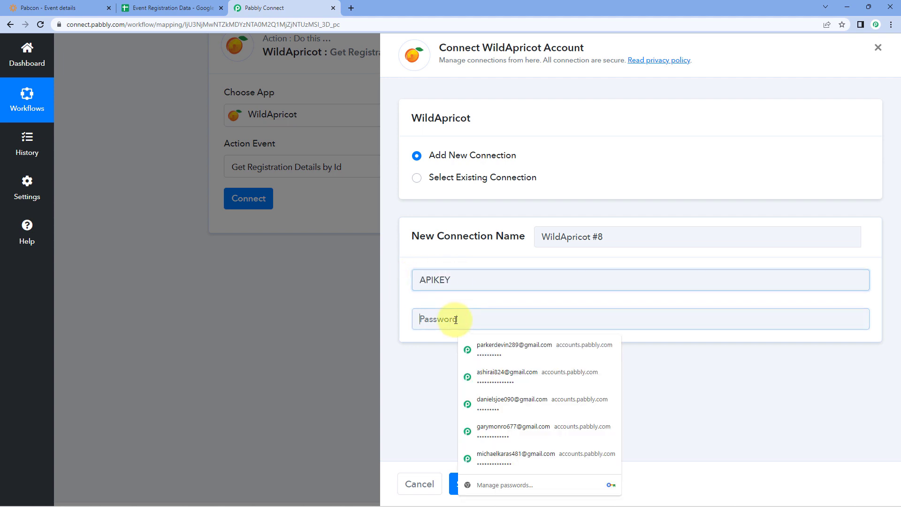
pyautogui.click(434, 300)
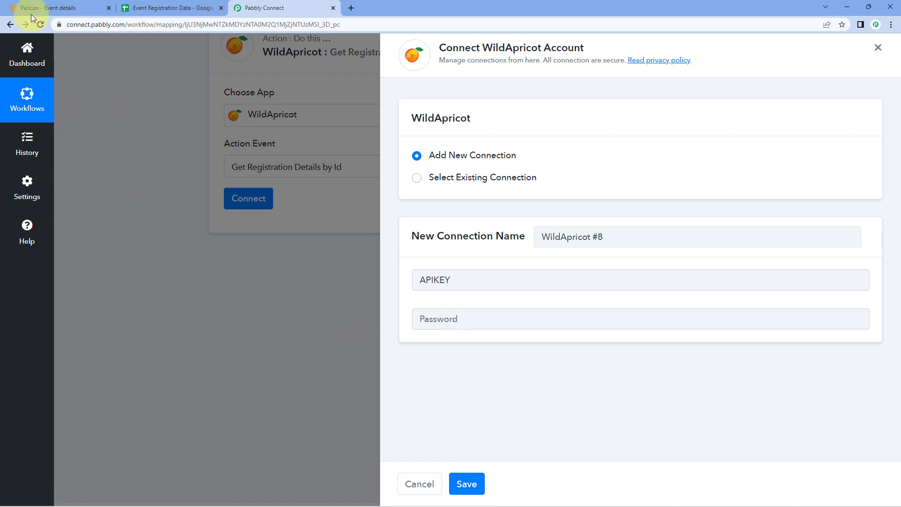
pyautogui.click(52, 8)
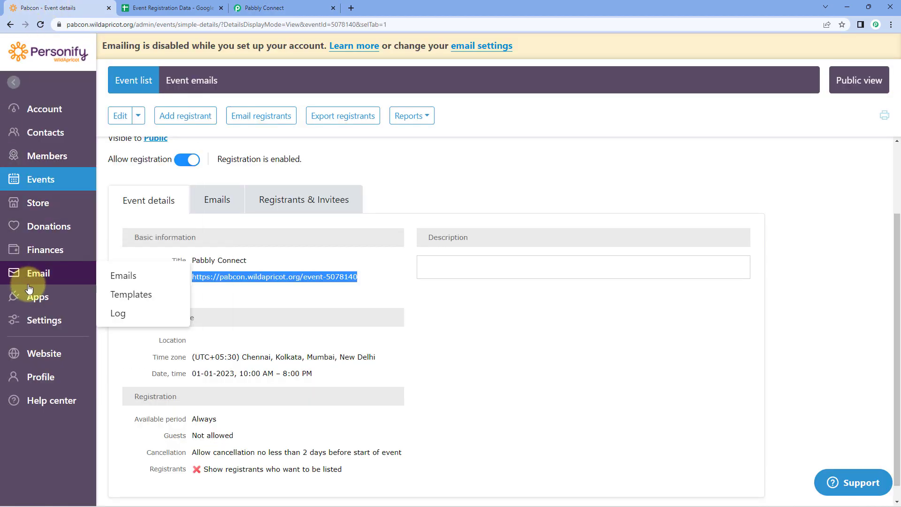
# Start authorizing a new WildApricot server application and begin typing its name, 'Pa'
pyautogui.click(53, 296)
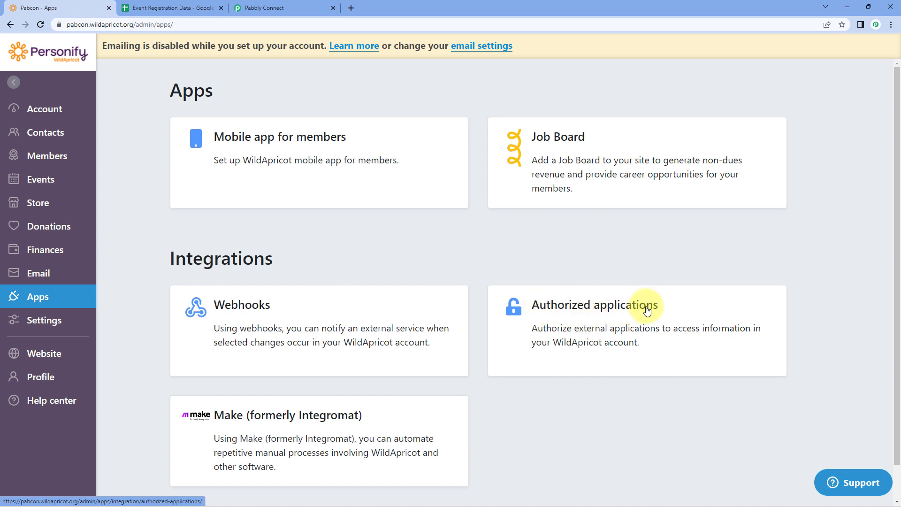
pyautogui.click(553, 311)
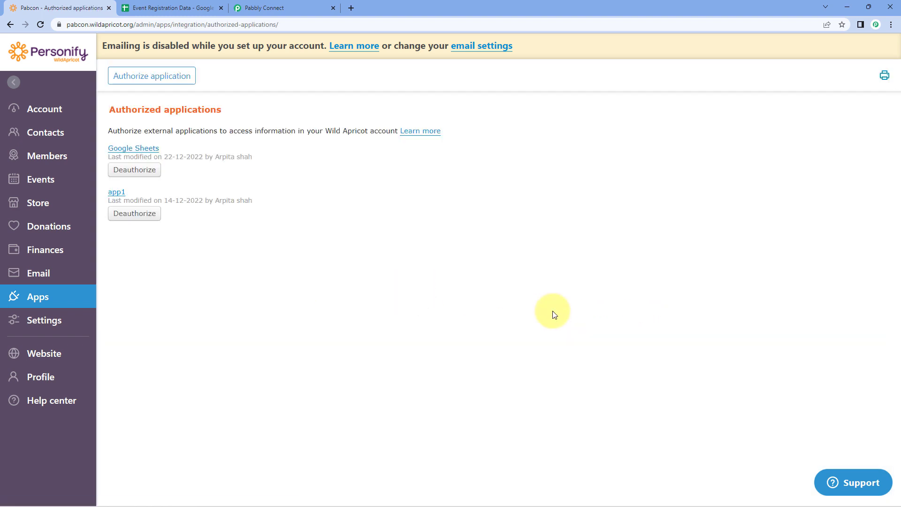
pyautogui.click(151, 82)
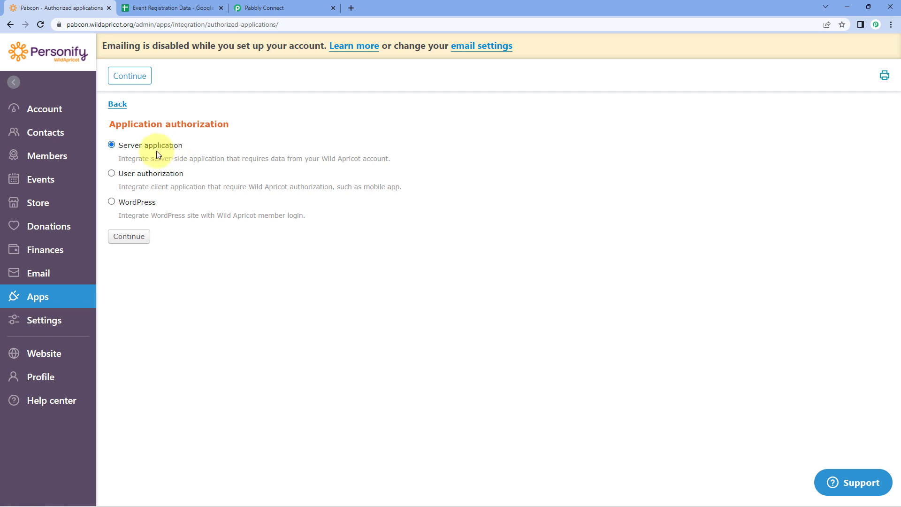
pyautogui.click(125, 236)
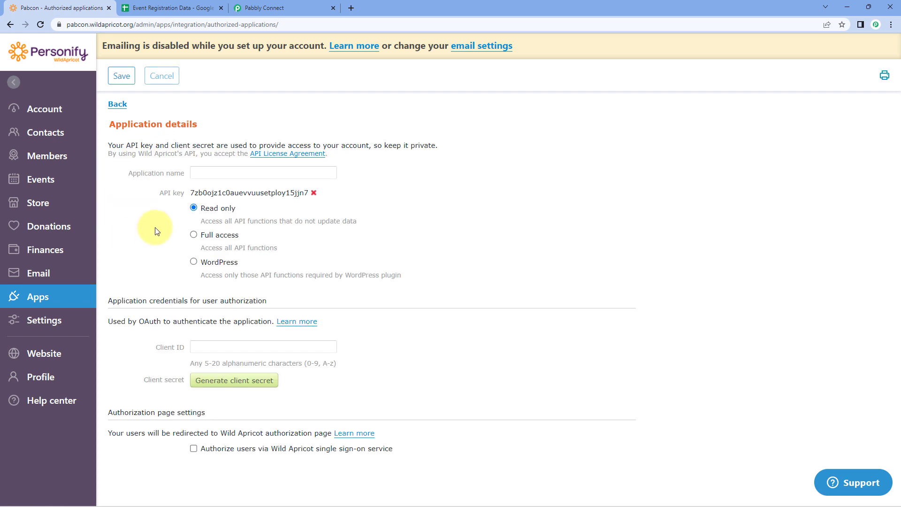
pyautogui.click(213, 172)
pyautogui.write('pa')
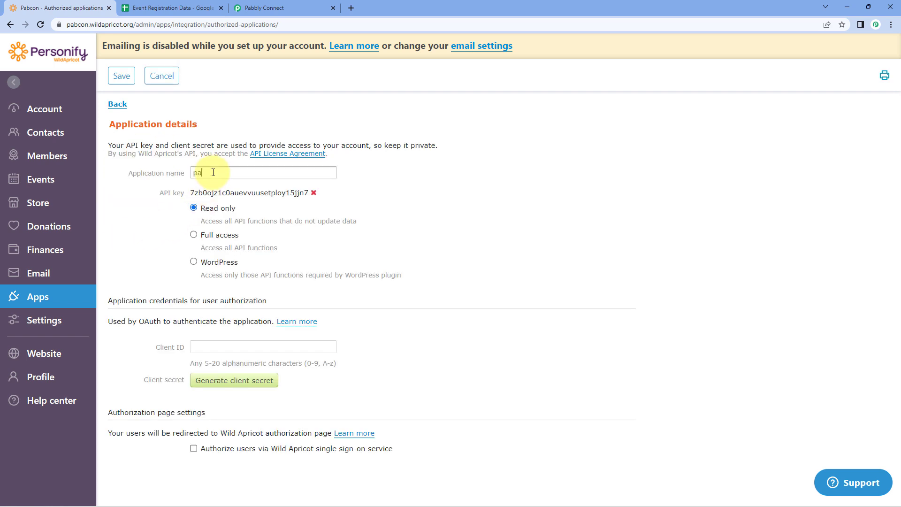
pyautogui.press('BackSpace')
pyautogui.write('PabCon')
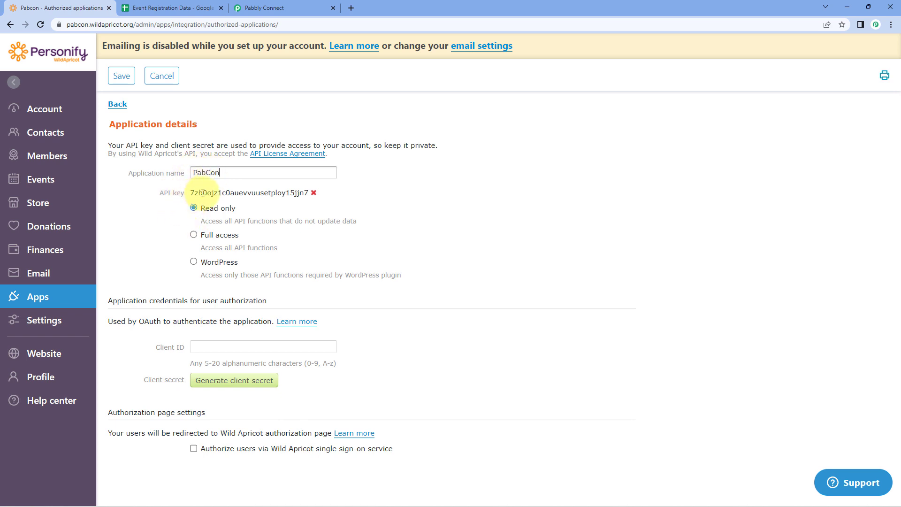
# Copy the PabCon application's API key into the Pabbly Connect connection's Password field
pyautogui.moveTo(190, 193); pyautogui.dragTo(312, 192)
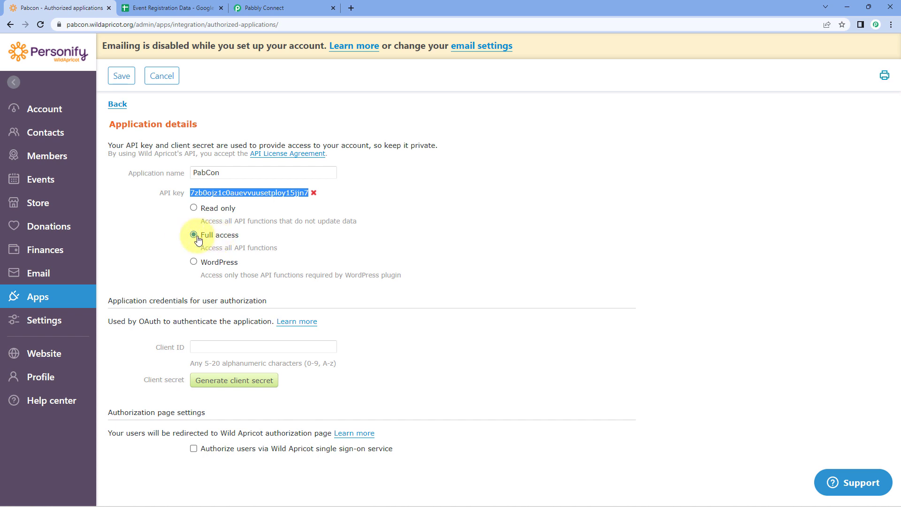
pyautogui.rightClick(225, 195)
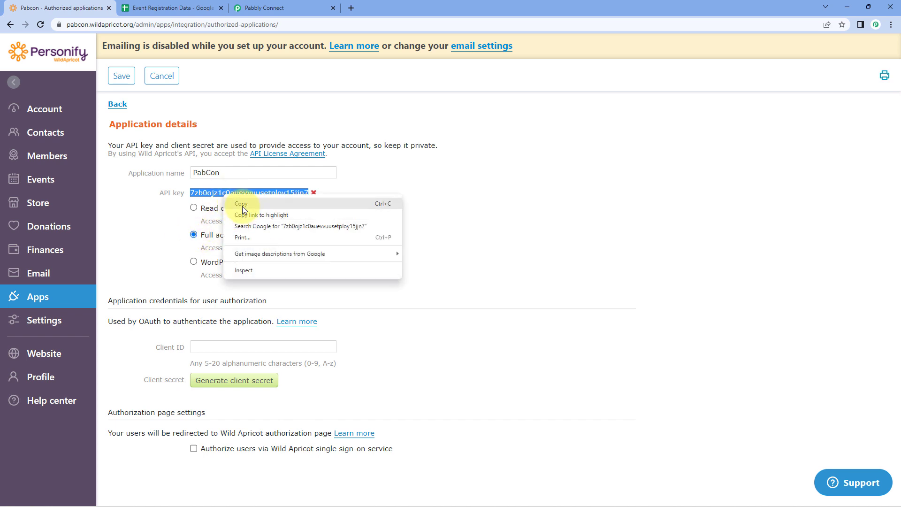
pyautogui.click(242, 204)
pyautogui.click(267, 8)
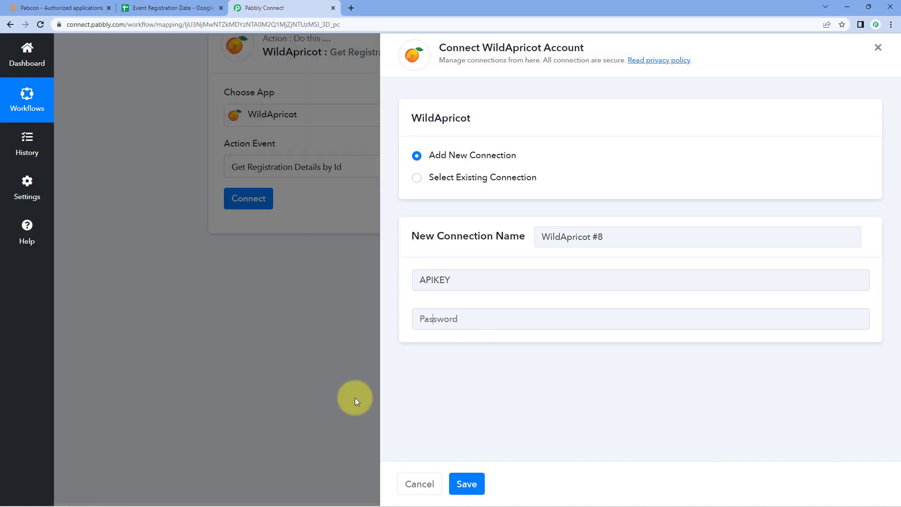
pyautogui.click(448, 318)
pyautogui.rightClick(452, 318)
pyautogui.click(475, 227)
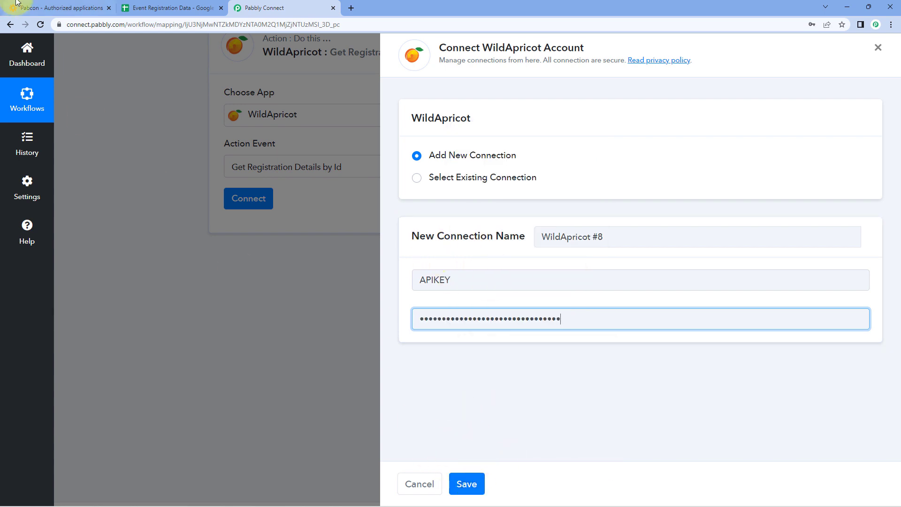
pyautogui.click(28, 8)
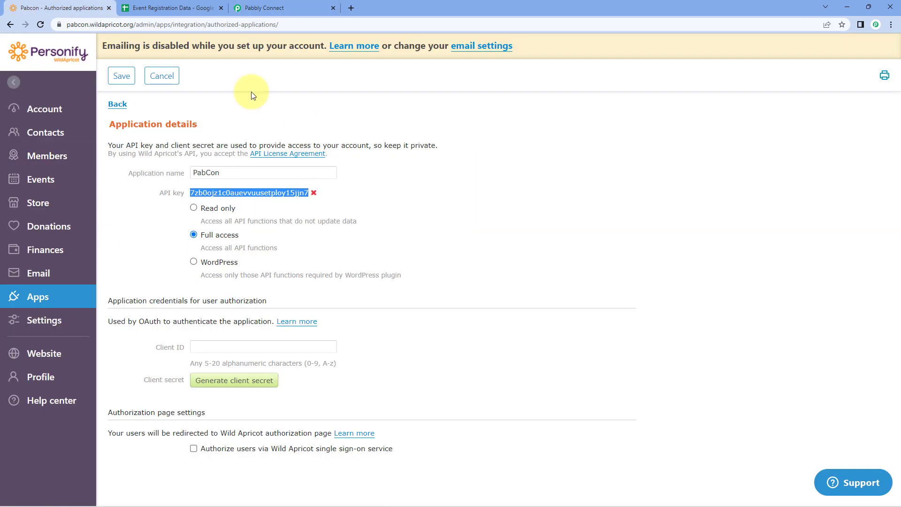
# Save the PabCon authorization in WildApricot, then save the new WildApricot connection in Pabbly Connect
pyautogui.click(122, 77)
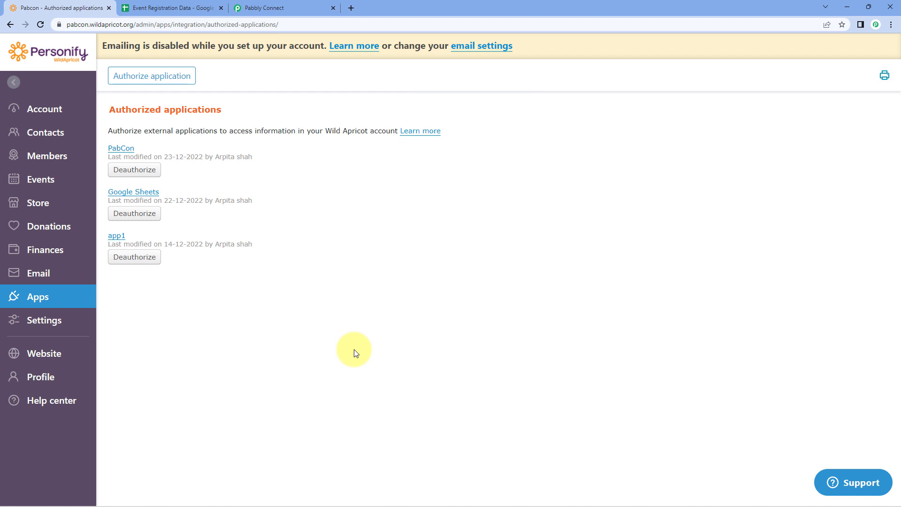
pyautogui.click(244, 8)
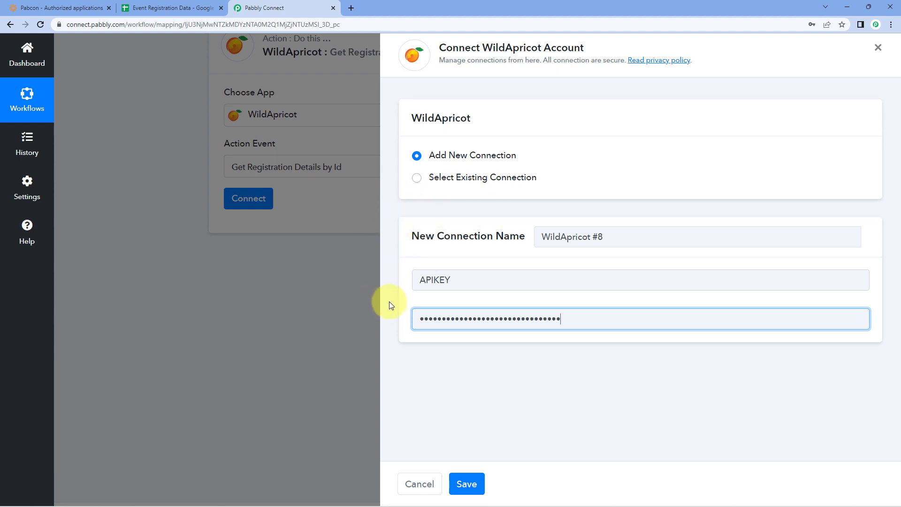
pyautogui.click(469, 483)
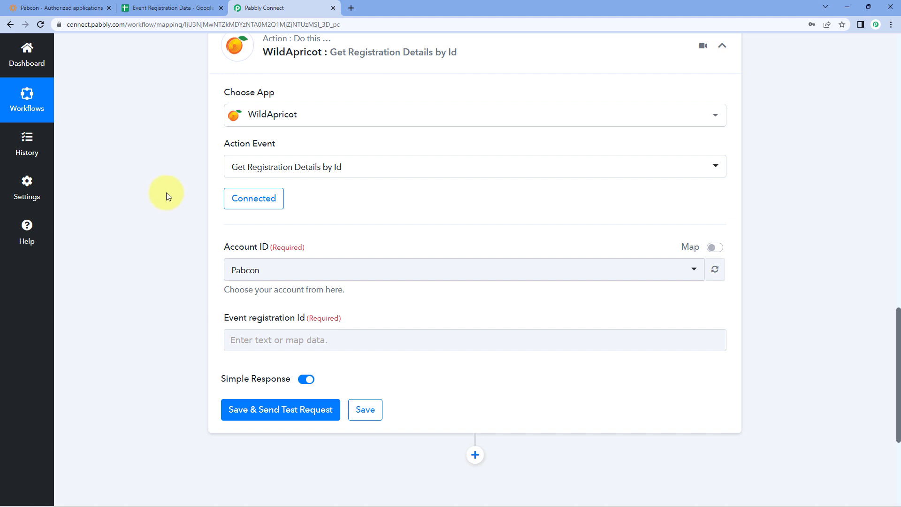
# Choose Pabcon as the WildApricot step's Account ID and scroll back to the trigger response
pyautogui.scroll(-1, 244, 211)
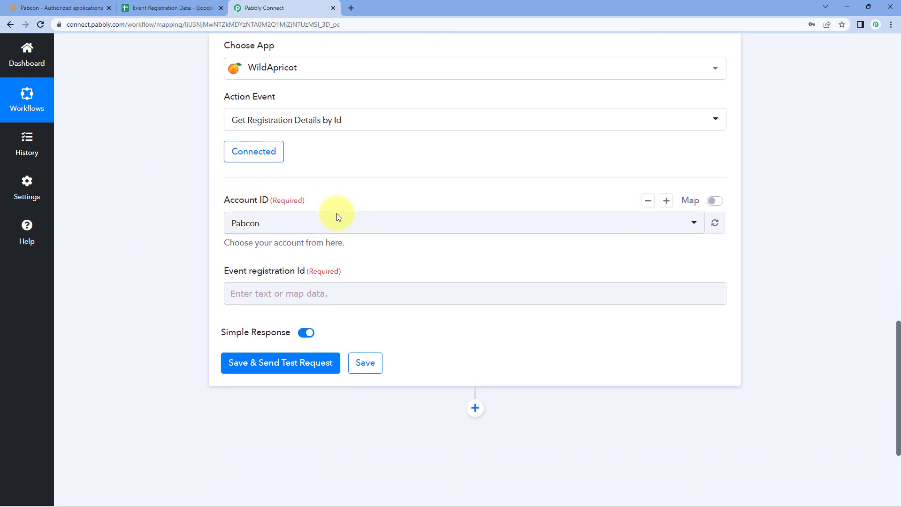
pyautogui.click(89, 7)
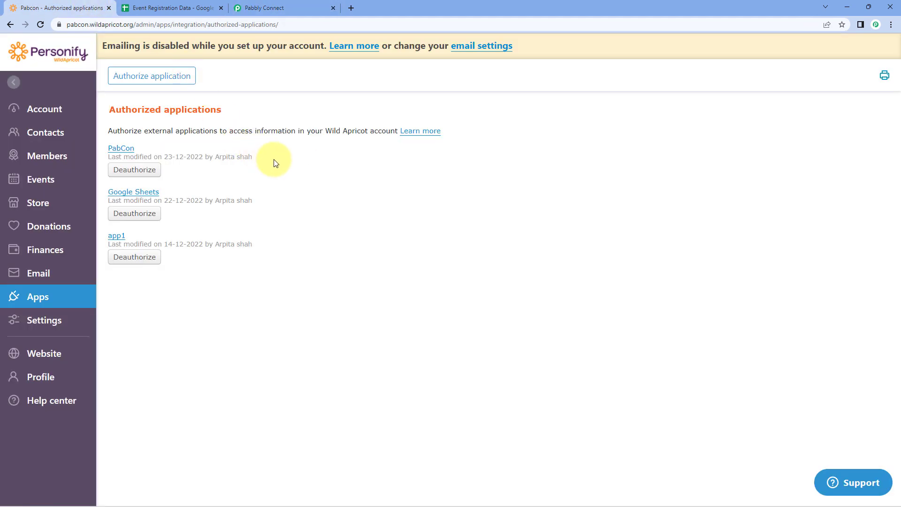
pyautogui.click(277, 7)
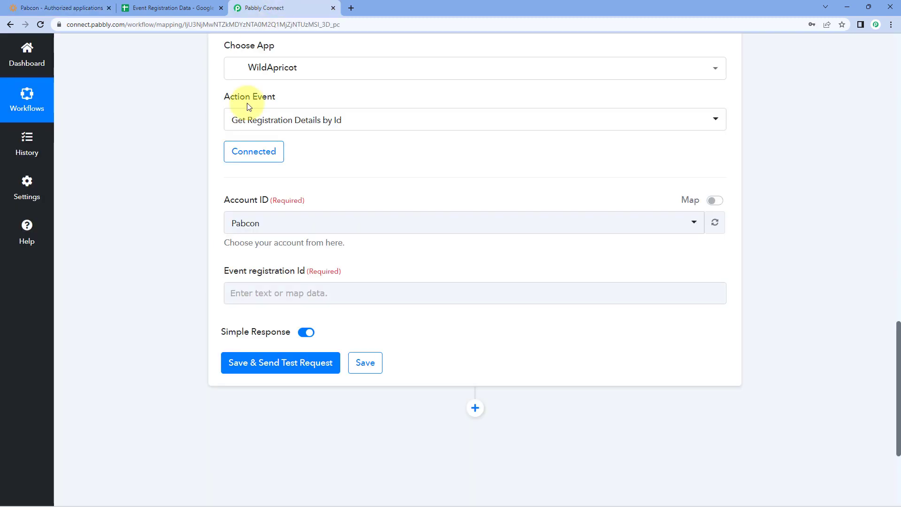
pyautogui.click(346, 221)
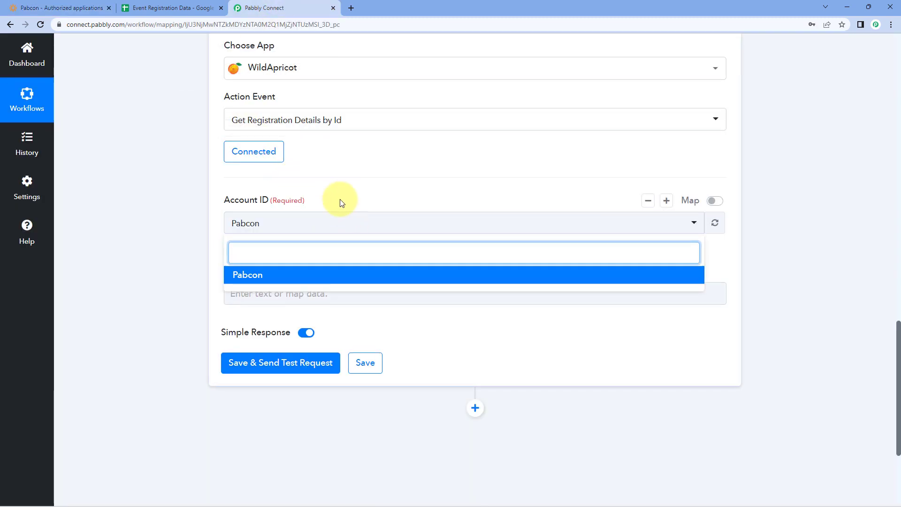
pyautogui.click(267, 277)
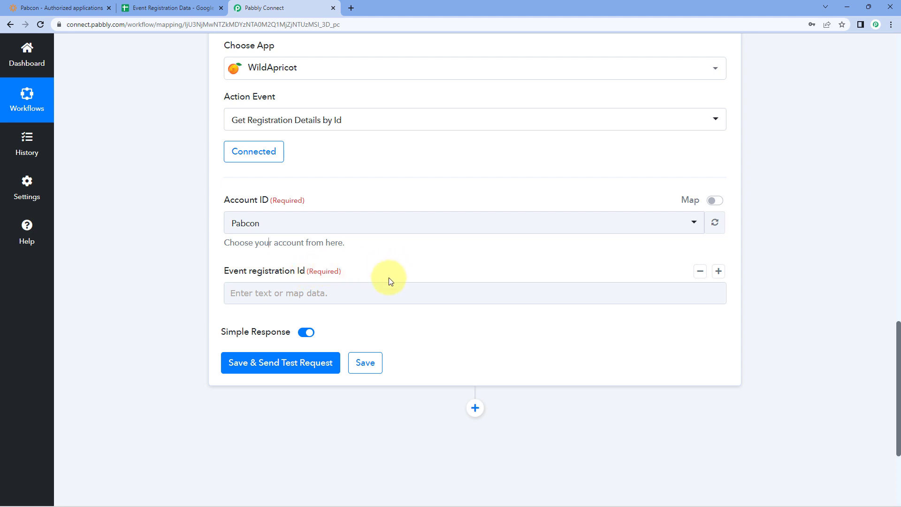
pyautogui.scroll(12, 386, 281)
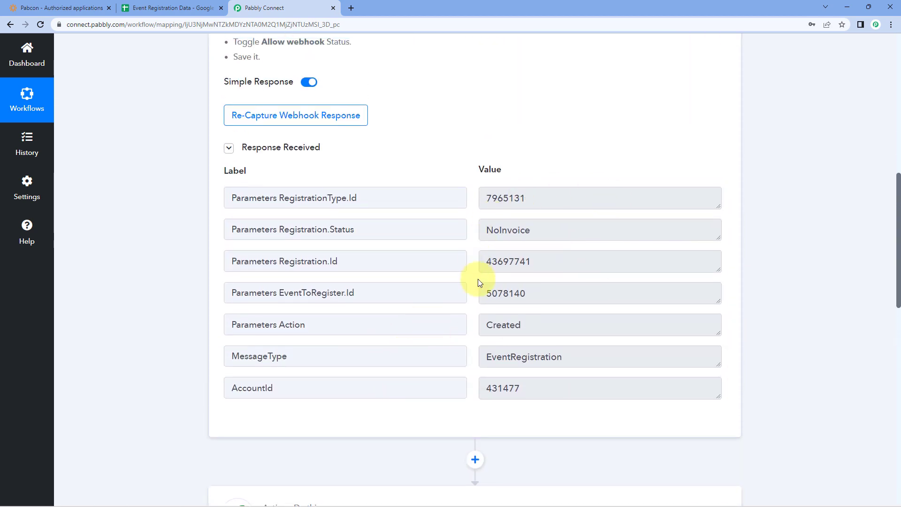
# Map Event registration Id to the trigger's Registration.Id (43697741) and send a test request
pyautogui.moveTo(487, 261); pyautogui.dragTo(463, 261)
pyautogui.click(551, 261)
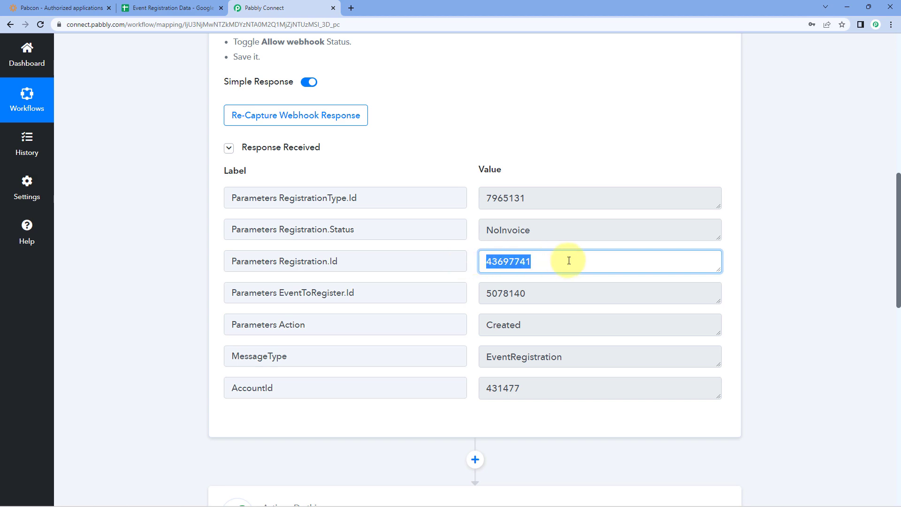
pyautogui.scroll(-1, 147, 279)
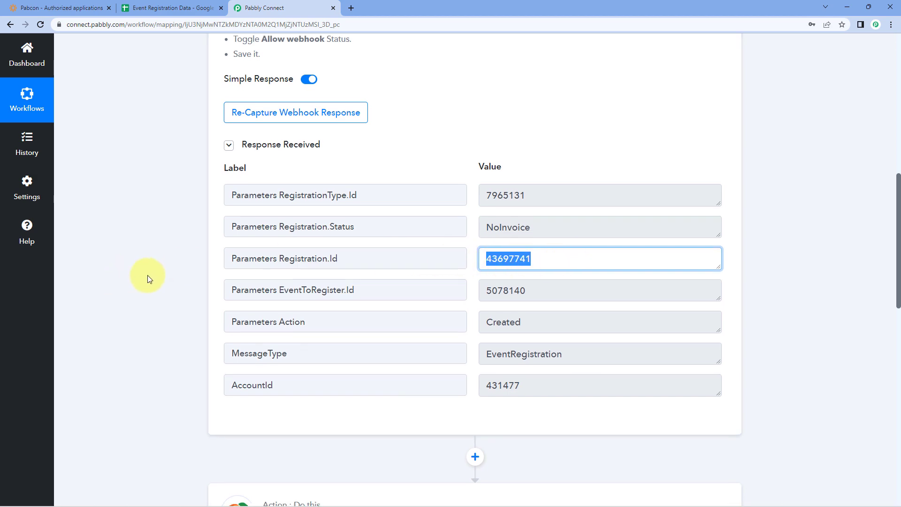
pyautogui.scroll(-10, 155, 275)
pyautogui.click(260, 204)
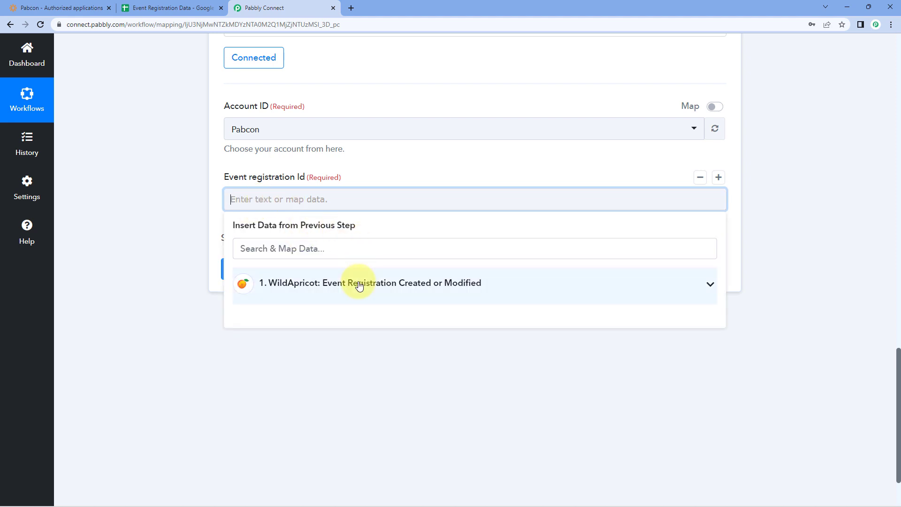
pyautogui.click(358, 284)
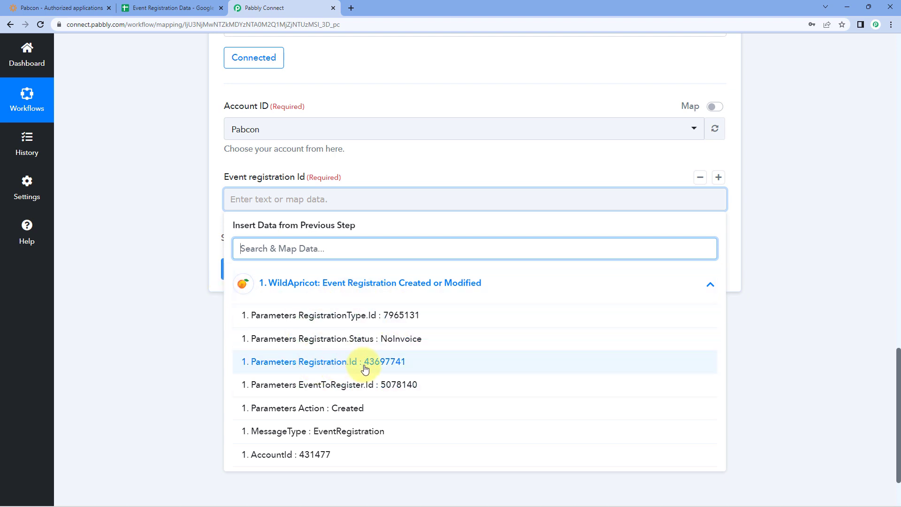
pyautogui.click(318, 368)
pyautogui.click(352, 171)
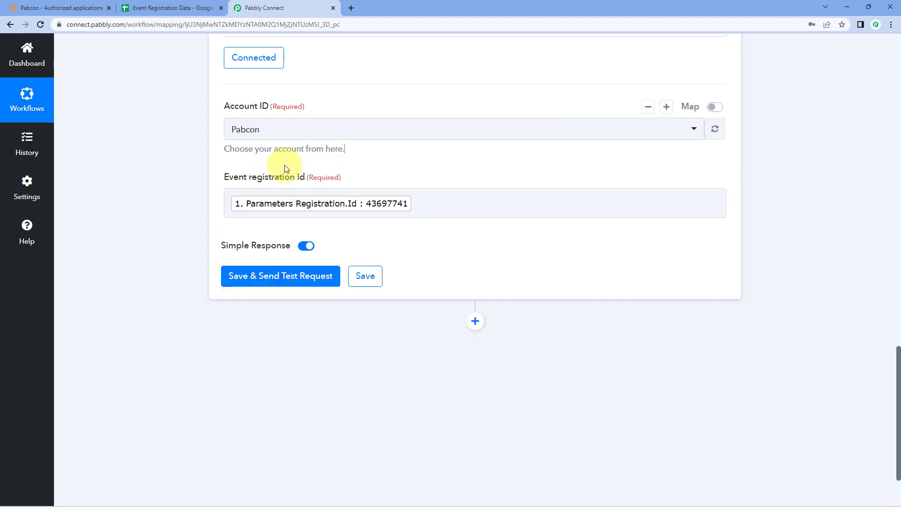
pyautogui.click(283, 276)
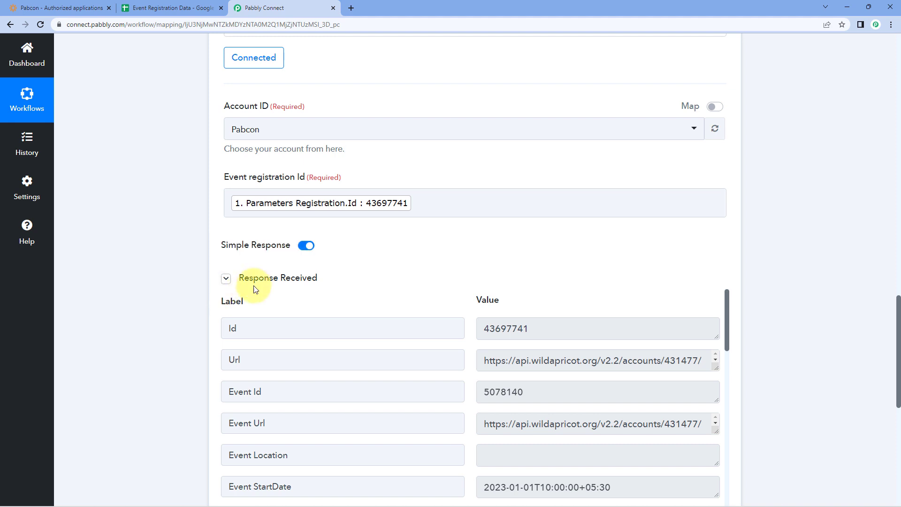
# Check the Event StartDate, EndDate and event name 'Pabbly Connect' in the test response
pyautogui.scroll(-1, 433, 253)
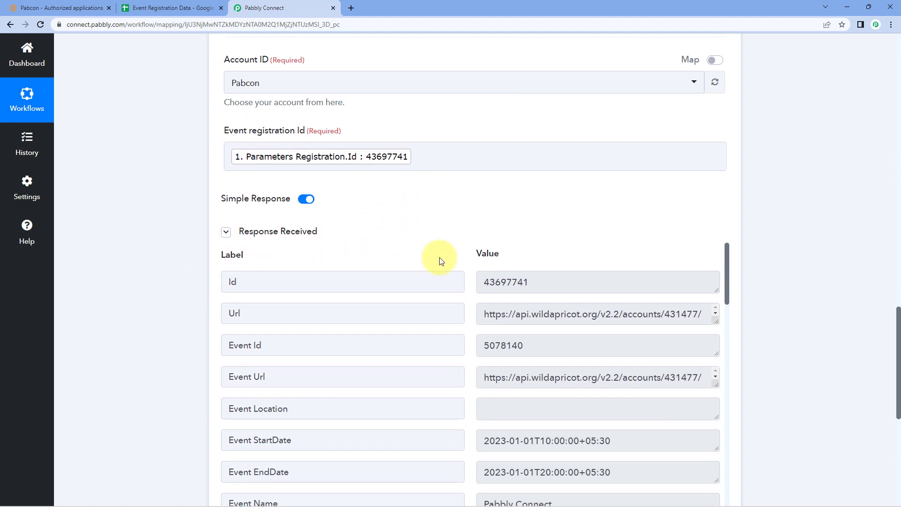
pyautogui.scroll(-1, 454, 252)
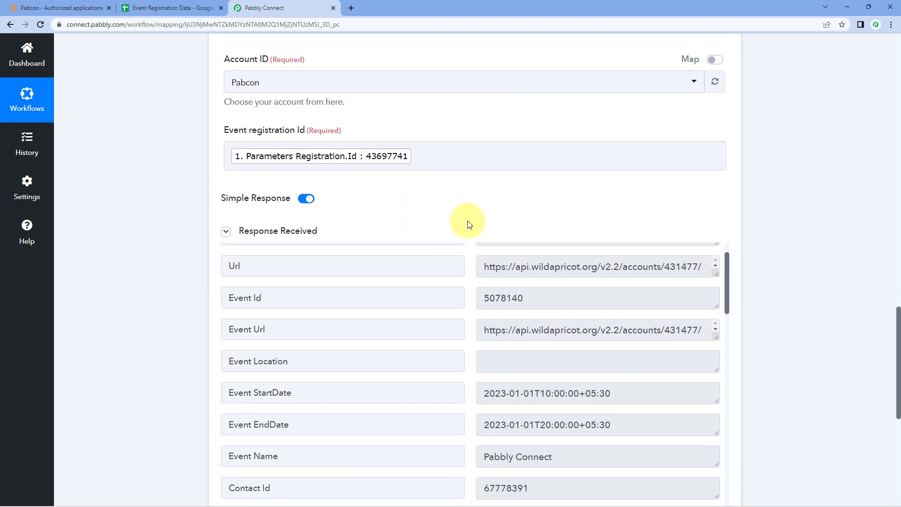
pyautogui.scroll(-1, 467, 225)
pyautogui.scroll(-3, 471, 234)
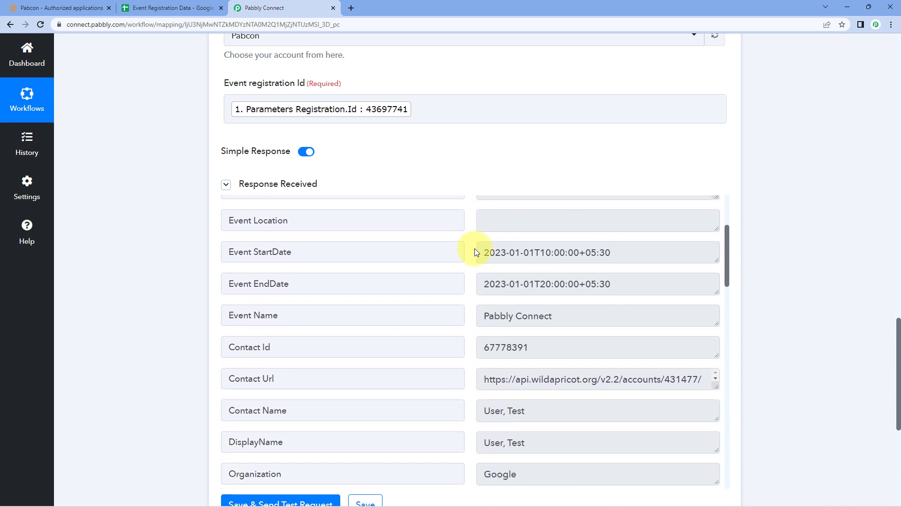
pyautogui.click(482, 249)
pyautogui.moveTo(482, 249); pyautogui.dragTo(629, 253)
pyautogui.moveTo(625, 285); pyautogui.dragTo(476, 285)
pyautogui.click(472, 300)
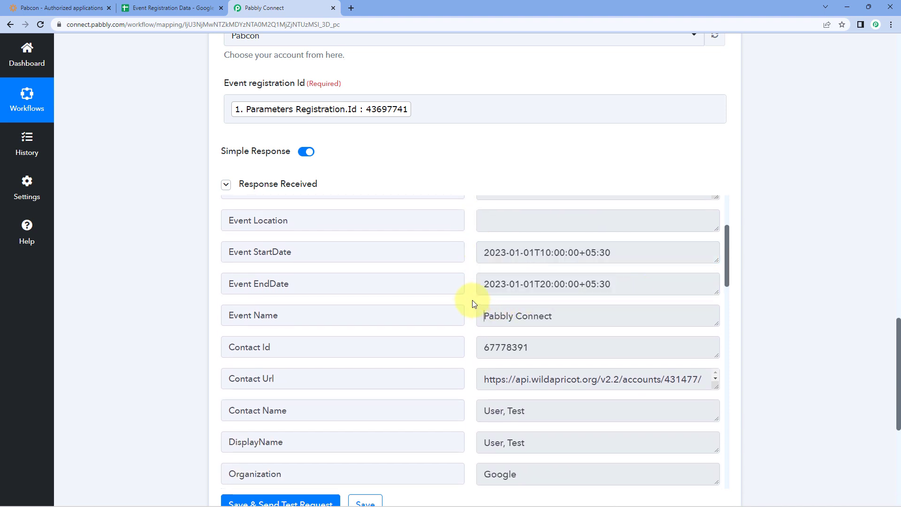
pyautogui.moveTo(480, 317); pyautogui.dragTo(556, 317)
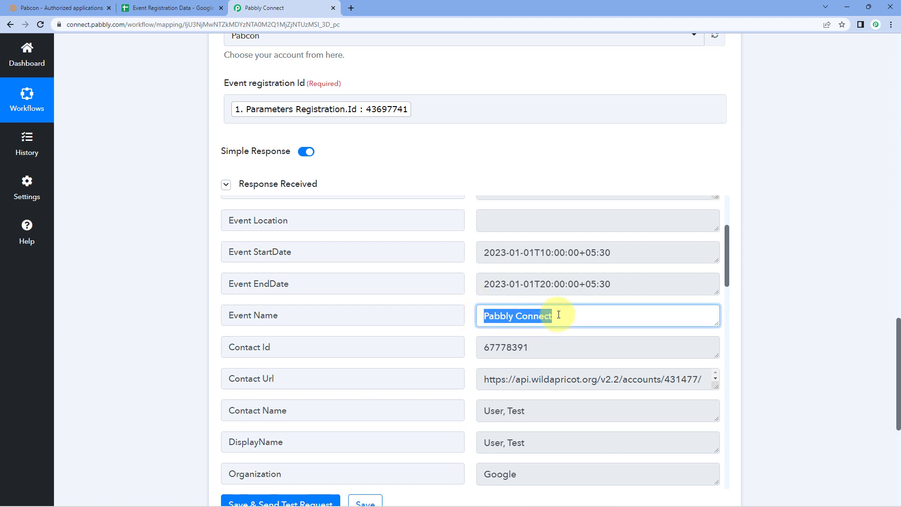
pyautogui.click(471, 307)
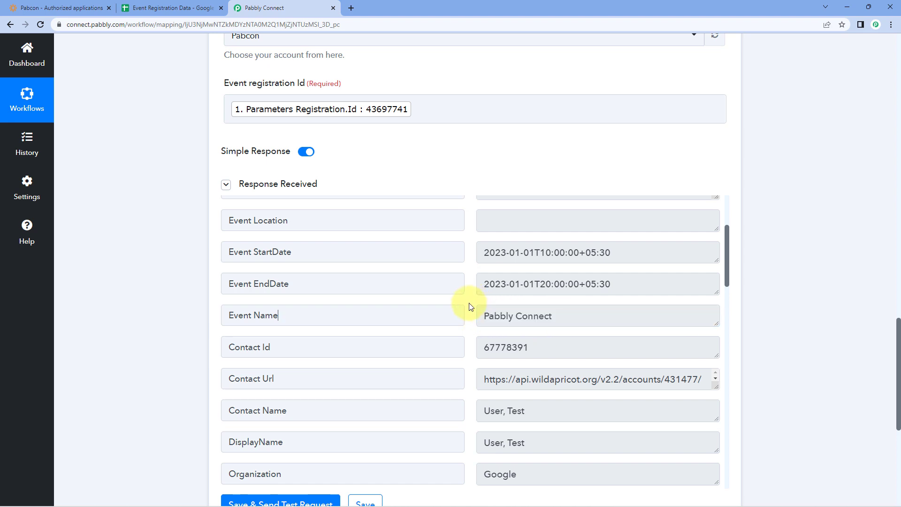
# Review the registrant's details further down, including Organization 'Google', e-mail and phone number
pyautogui.scroll(-2, 603, 244)
pyautogui.moveTo(534, 253); pyautogui.dragTo(463, 272)
pyautogui.scroll(-1, 464, 272)
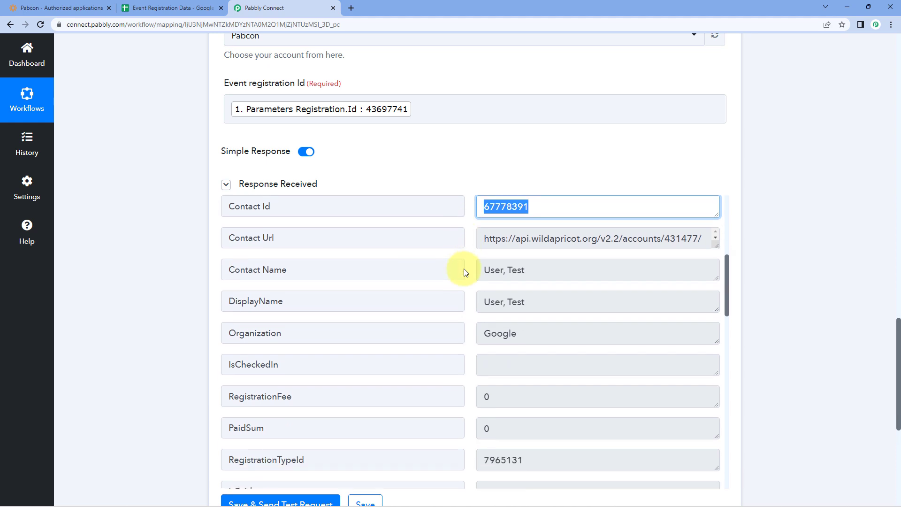
pyautogui.scroll(-1, 464, 268)
pyautogui.moveTo(542, 256); pyautogui.dragTo(466, 239)
pyautogui.moveTo(533, 294); pyautogui.dragTo(479, 292)
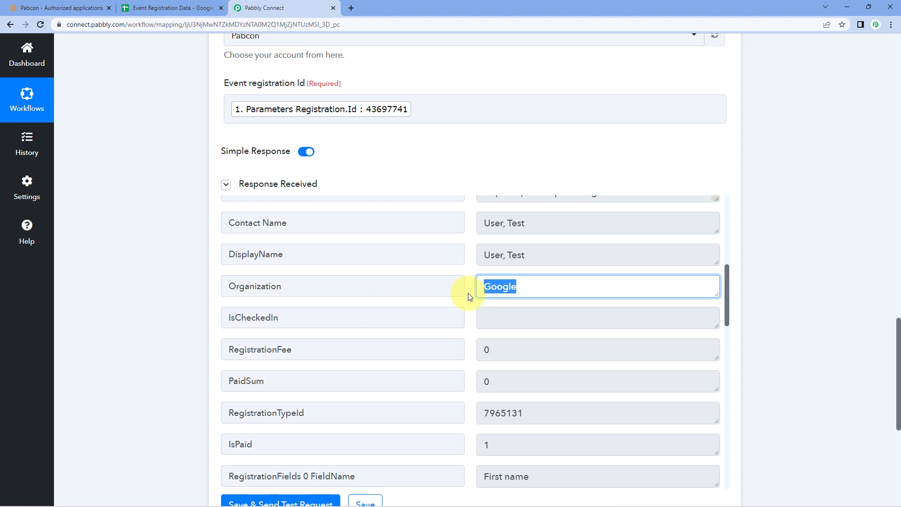
pyautogui.scroll(-5, 465, 294)
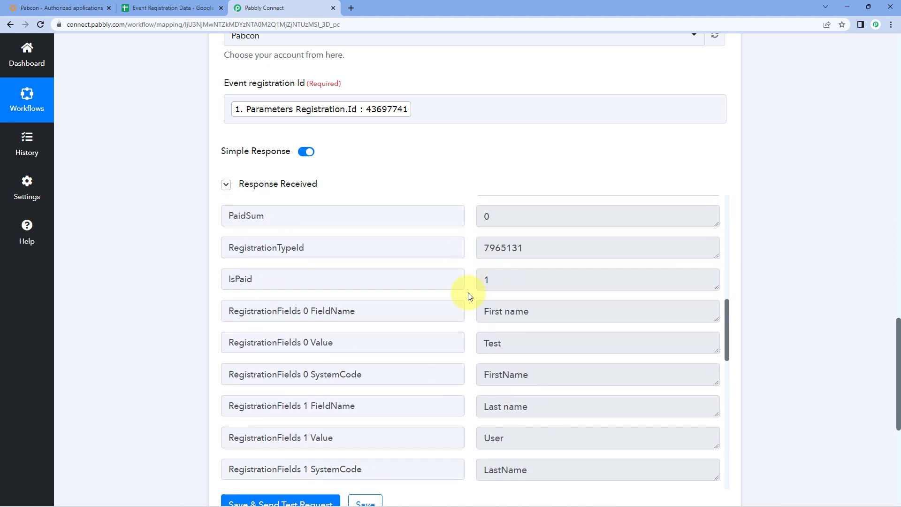
pyautogui.moveTo(527, 320); pyautogui.dragTo(471, 326)
pyautogui.scroll(-3, 469, 325)
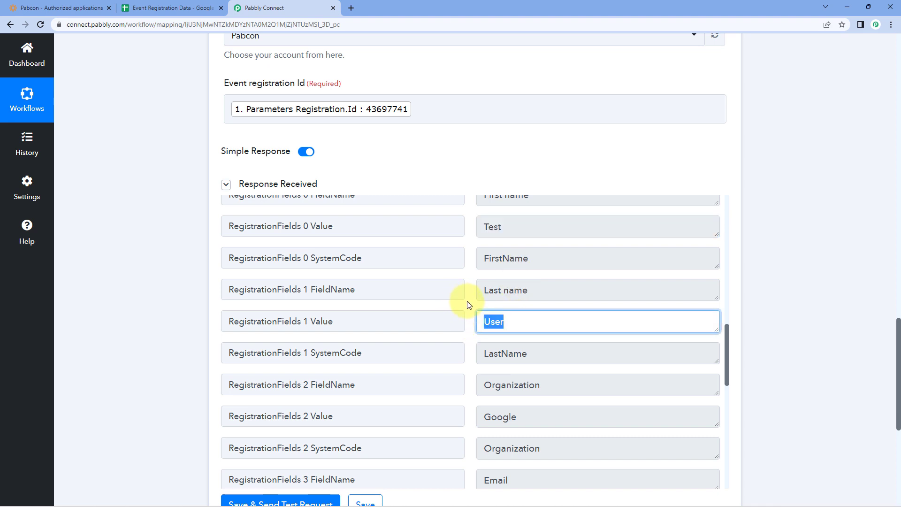
pyautogui.scroll(-3, 469, 305)
pyautogui.moveTo(537, 322); pyautogui.dragTo(460, 327)
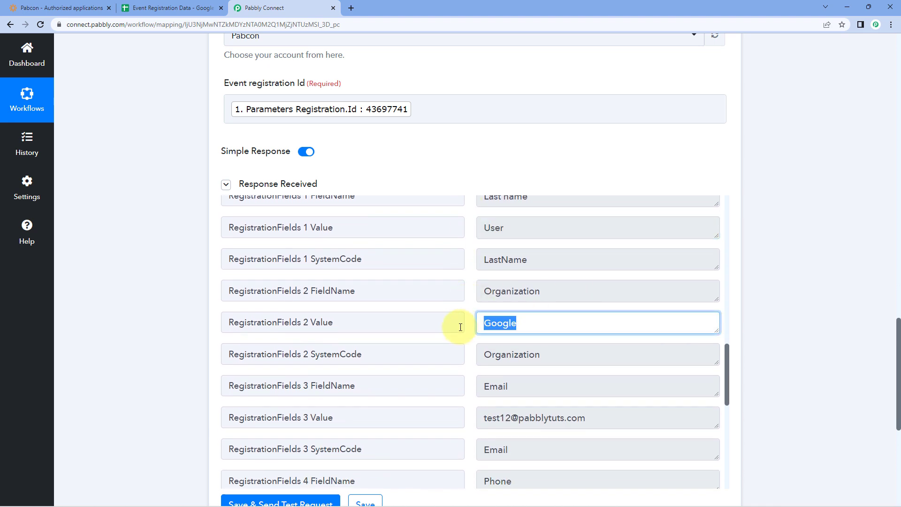
pyautogui.scroll(-3, 462, 326)
pyautogui.moveTo(628, 322); pyautogui.dragTo(469, 328)
pyautogui.scroll(-3, 466, 327)
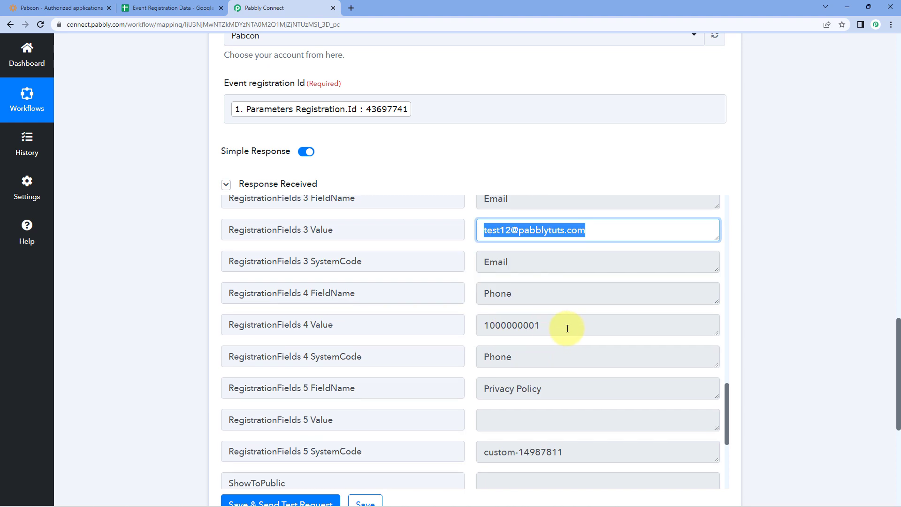
pyautogui.moveTo(567, 329); pyautogui.dragTo(460, 316)
pyautogui.click(463, 302)
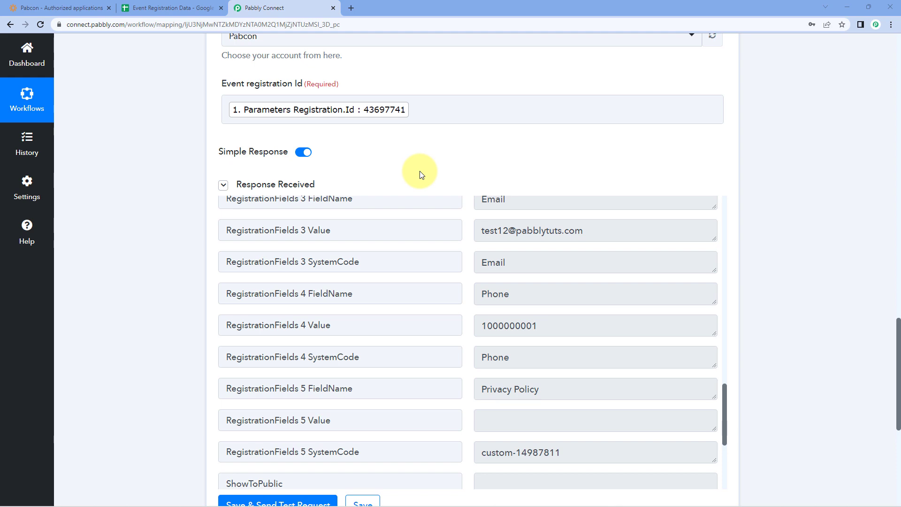
pyautogui.scroll(-7, 191, 224)
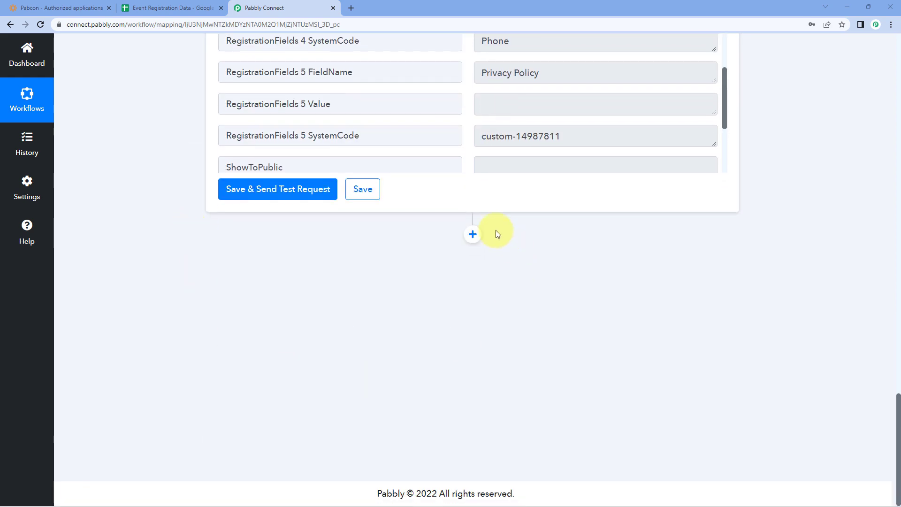
# Add a Google Sheets 'Add New Row' action step and start a new Google Sheets connection
pyautogui.click(473, 234)
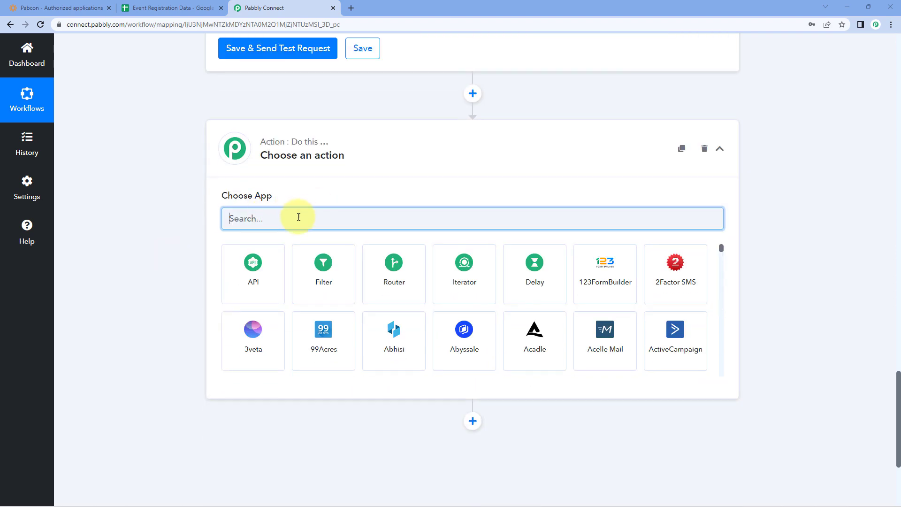
pyautogui.write('Google ')
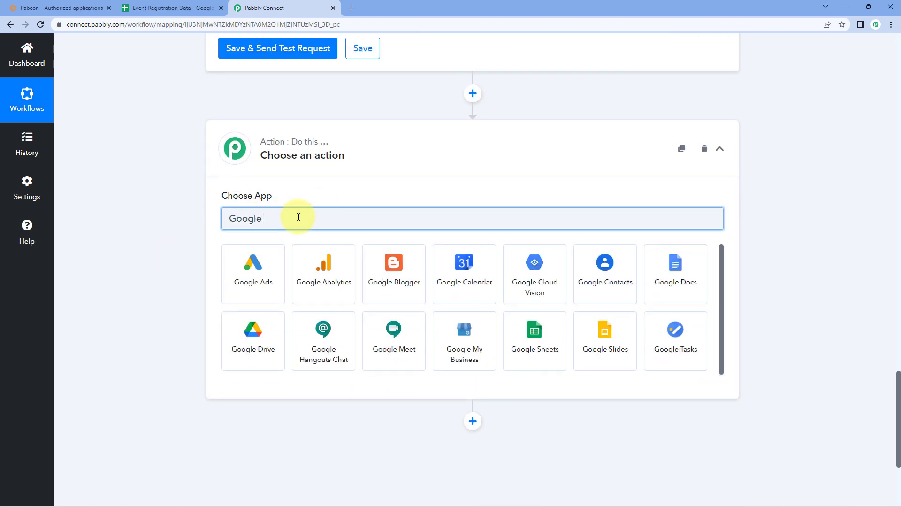
pyautogui.write('Sheets')
pyautogui.click(276, 279)
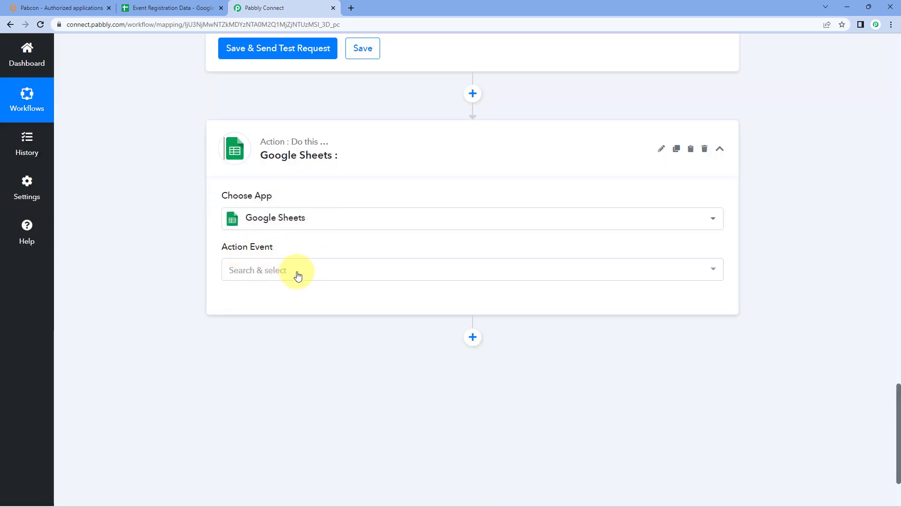
pyautogui.click(298, 275)
pyautogui.scroll(-2, 297, 238)
pyautogui.click(302, 237)
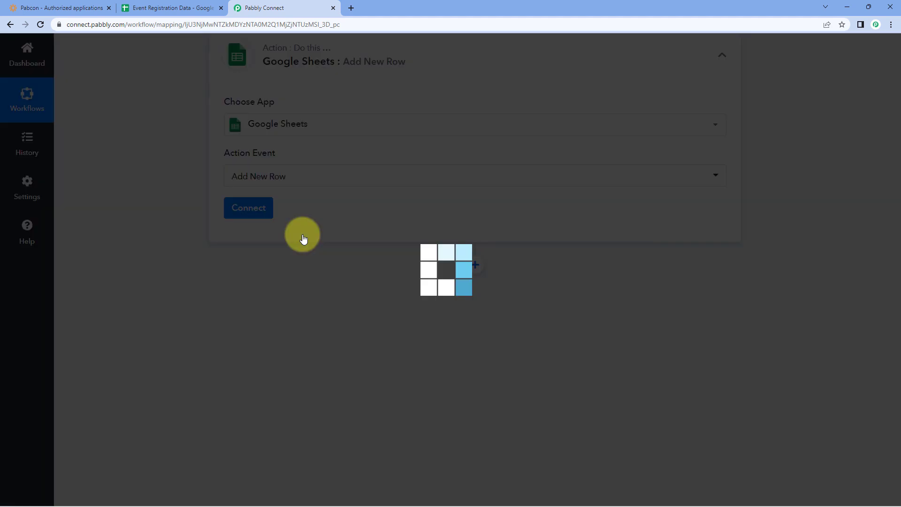
pyautogui.click(265, 210)
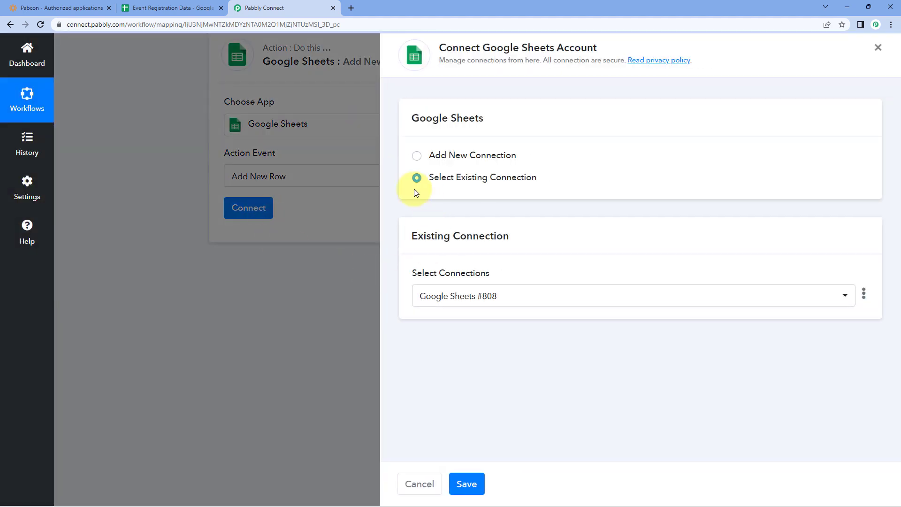
pyautogui.click(416, 157)
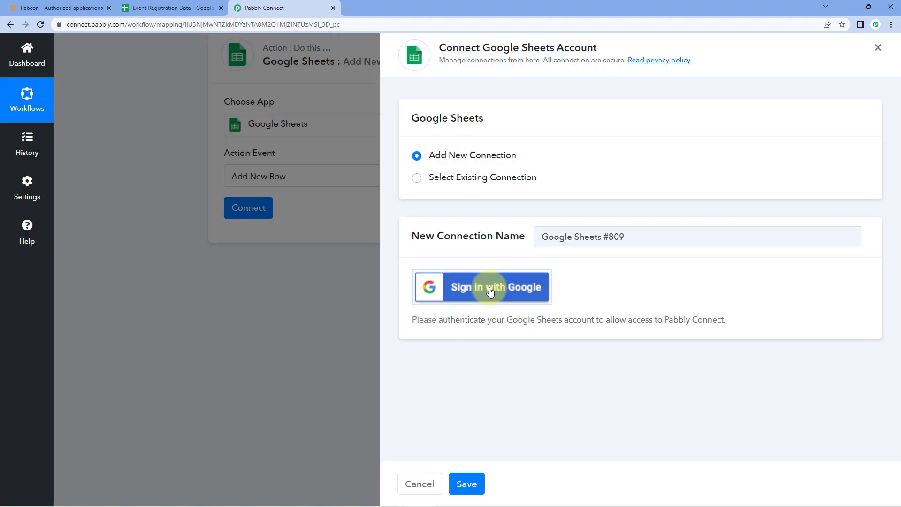
# Sign in with a Google account and grant Pabbly Connect access to Google Sheets
pyautogui.click(491, 291)
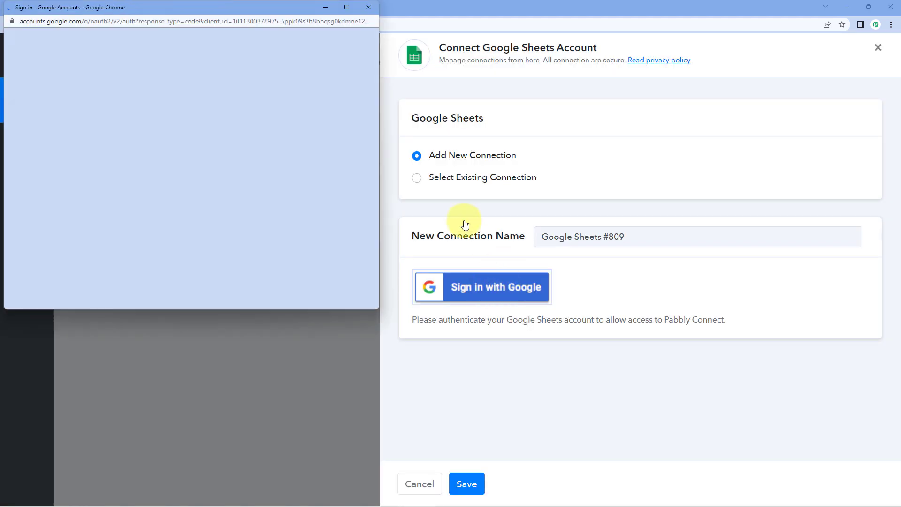
pyautogui.click(202, 184)
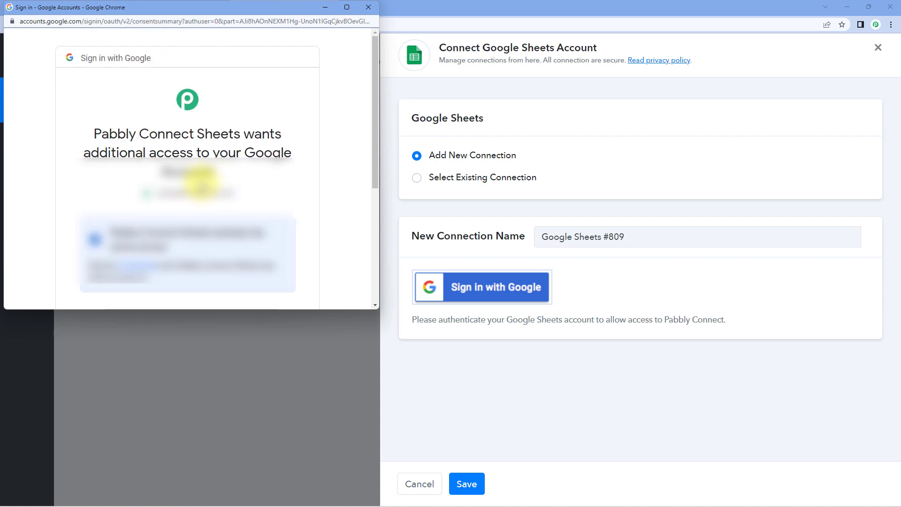
pyautogui.scroll(-5, 201, 182)
pyautogui.click(208, 221)
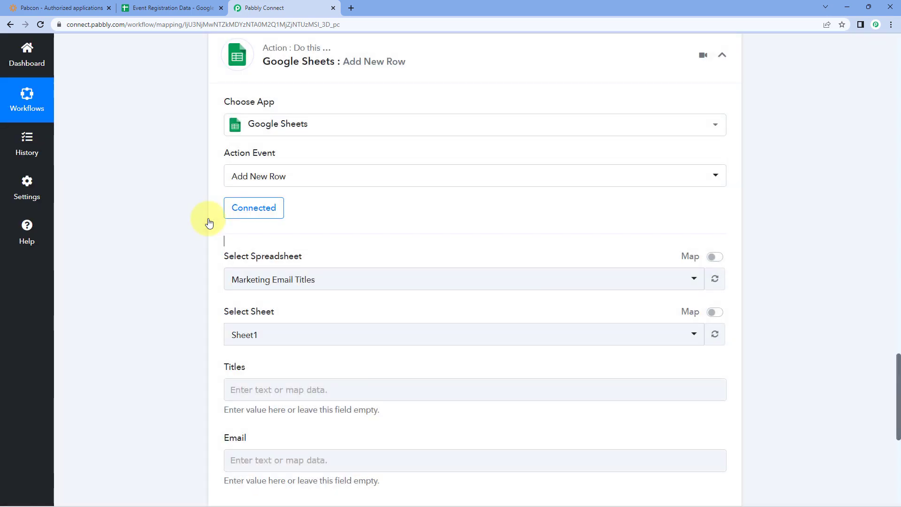
# Select Event Registration Data from the spreadsheet list after checking that sheet in its own tab
pyautogui.scroll(-2, 204, 220)
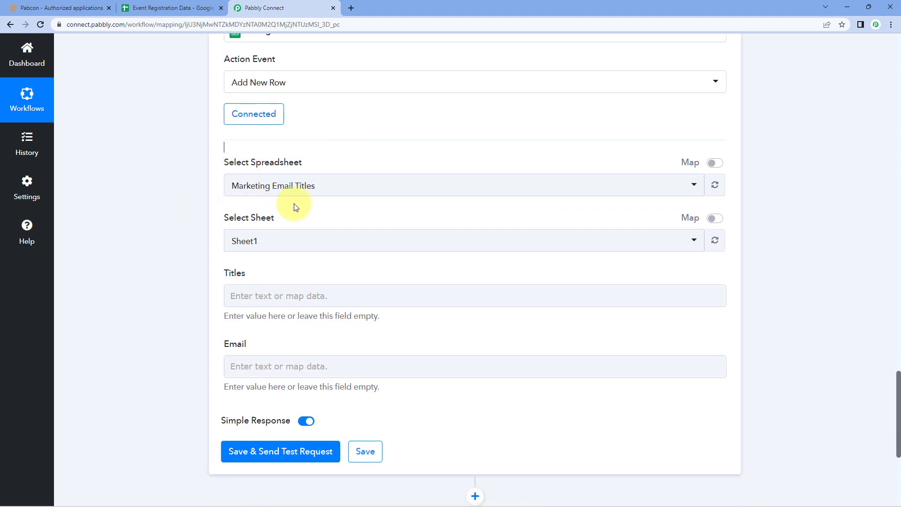
pyautogui.click(346, 188)
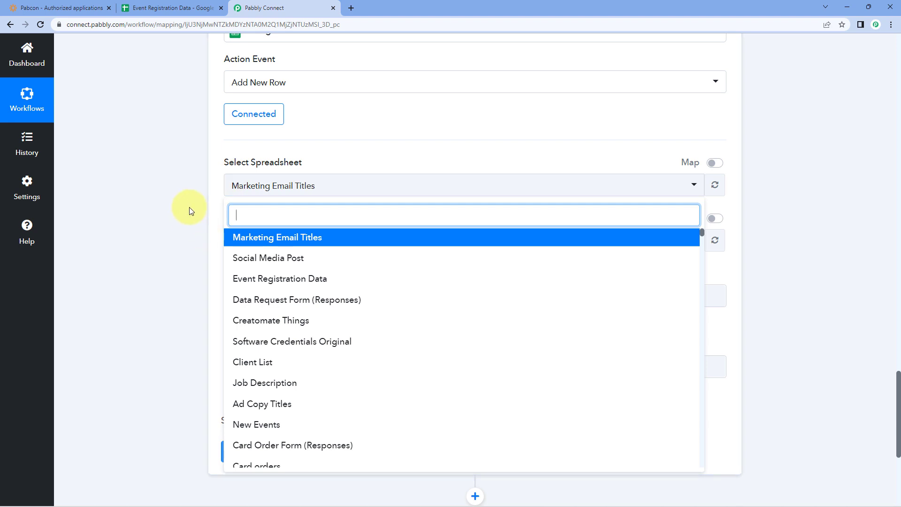
pyautogui.scroll(-2, 187, 209)
pyautogui.scroll(-6, 361, 177)
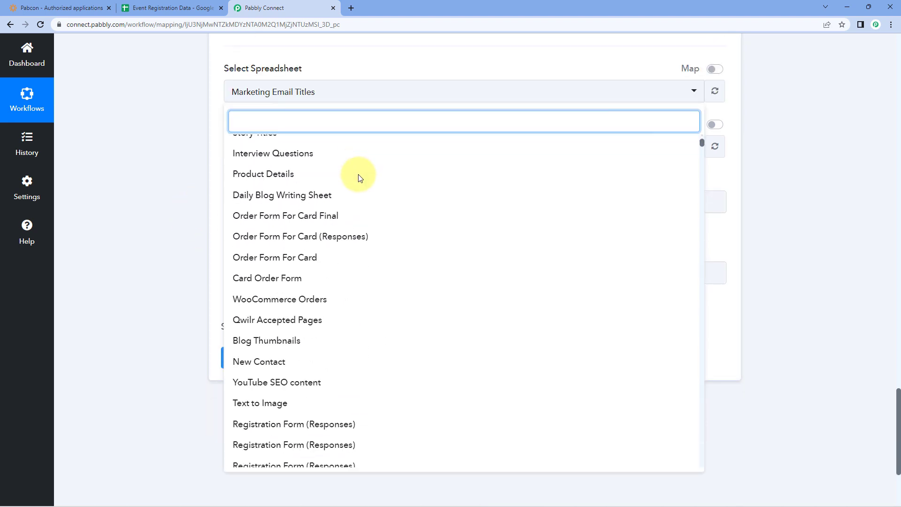
pyautogui.scroll(3, 359, 178)
pyautogui.scroll(3, 360, 179)
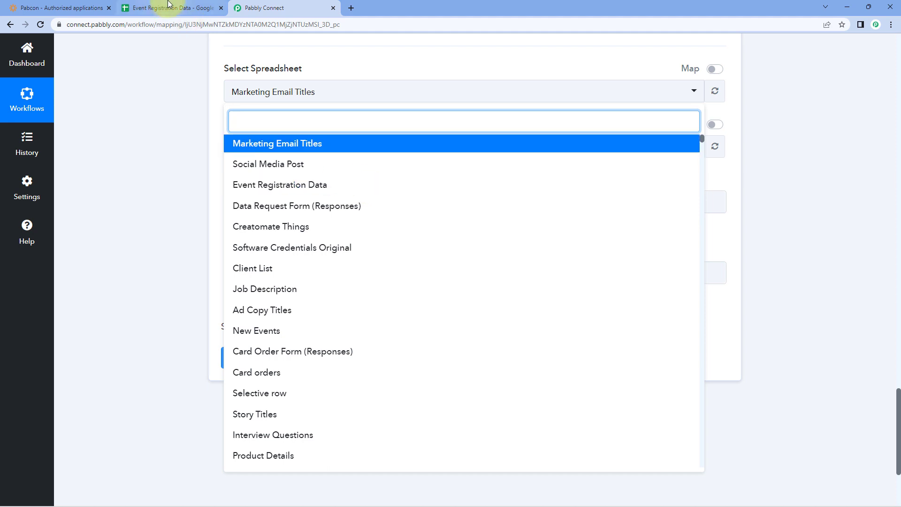
pyautogui.click(148, 9)
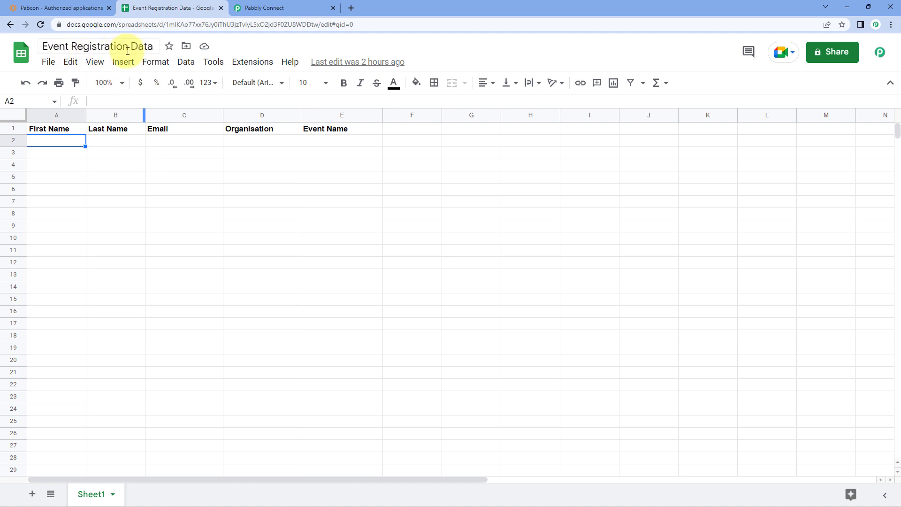
pyautogui.click(298, 9)
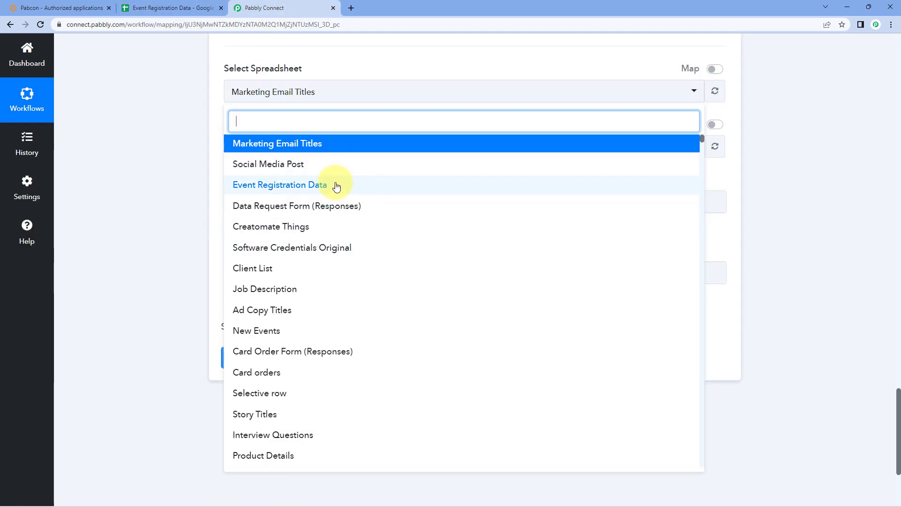
pyautogui.click(337, 186)
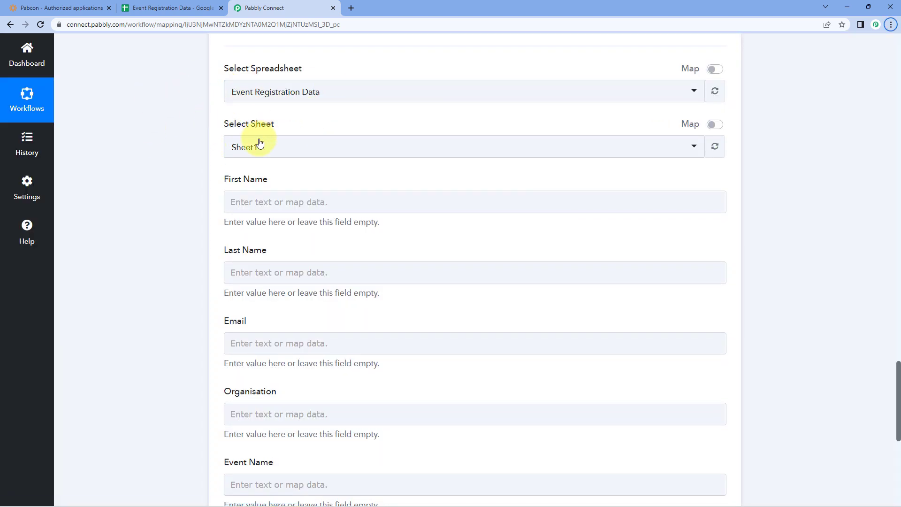
pyautogui.click(309, 146)
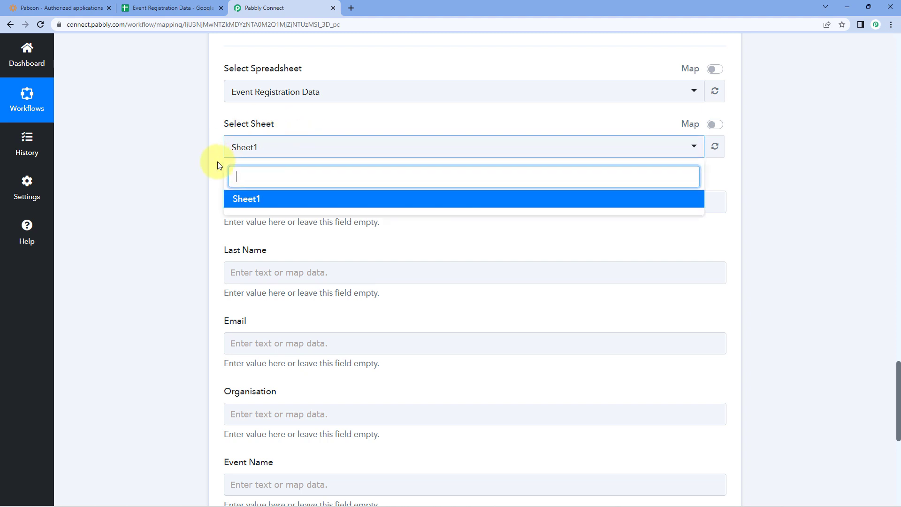
pyautogui.click(181, 8)
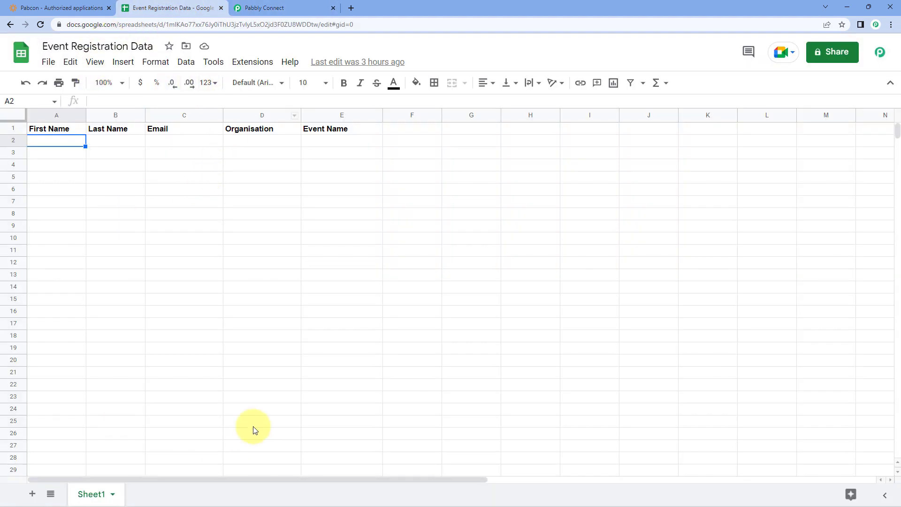
pyautogui.click(305, 7)
pyautogui.click(253, 198)
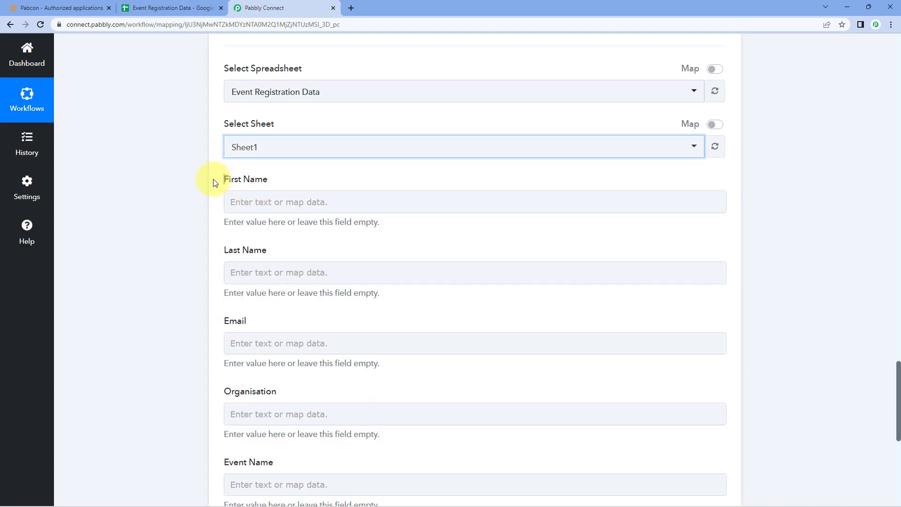
pyautogui.scroll(-1, 211, 179)
pyautogui.click(143, 13)
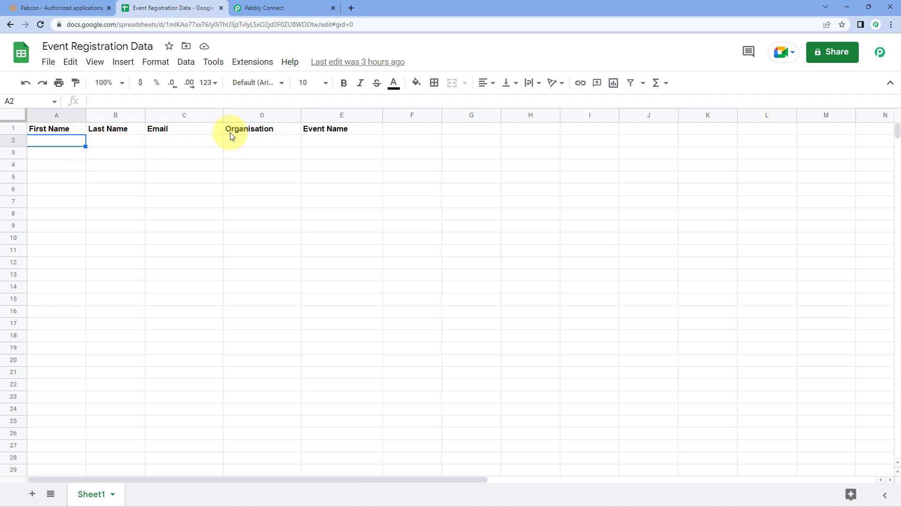
pyautogui.click(289, 11)
pyautogui.scroll(-1, 203, 91)
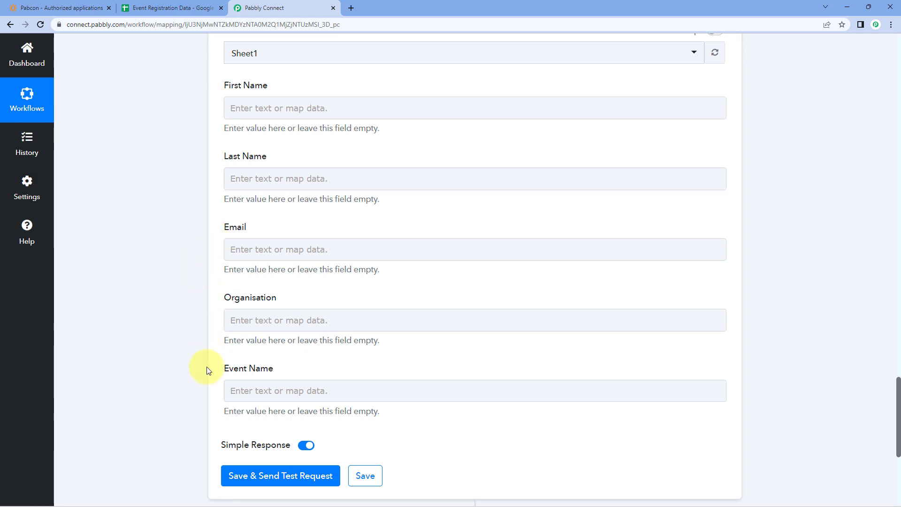
pyautogui.scroll(14, 205, 262)
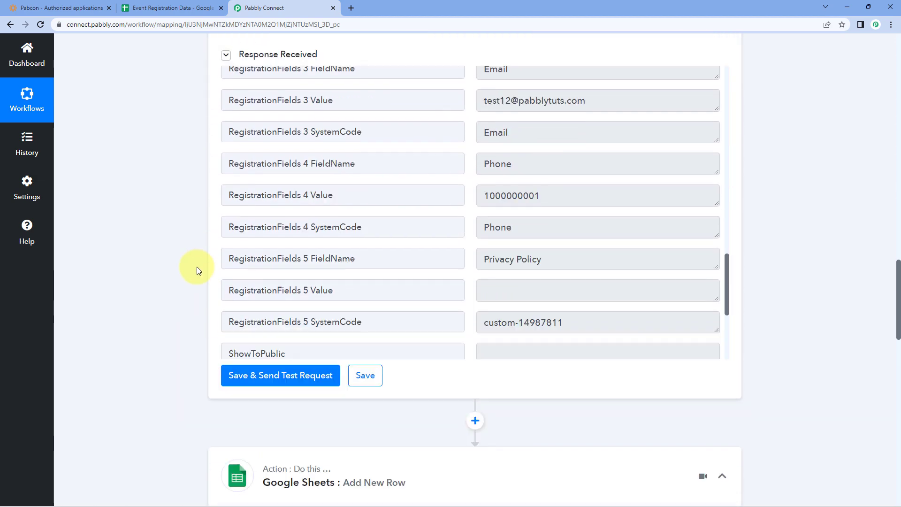
pyautogui.scroll(1, 196, 266)
pyautogui.scroll(5, 473, 226)
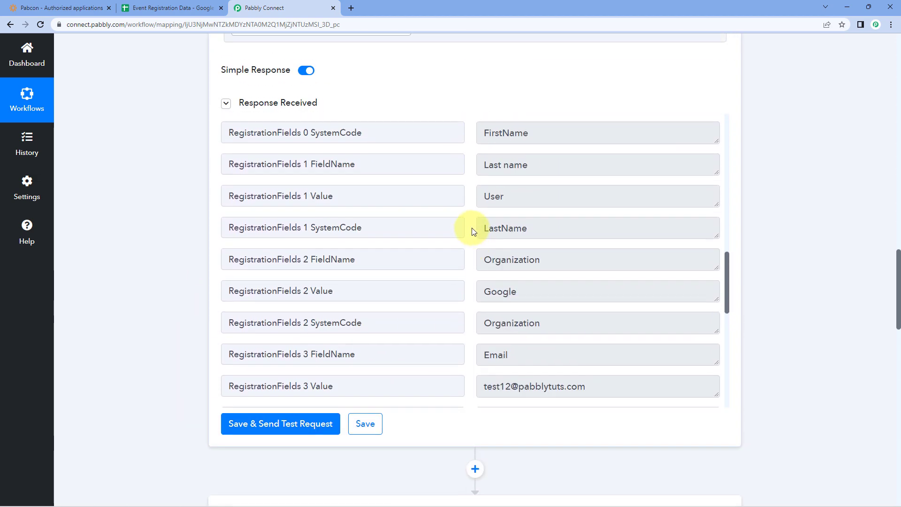
pyautogui.scroll(2, 472, 229)
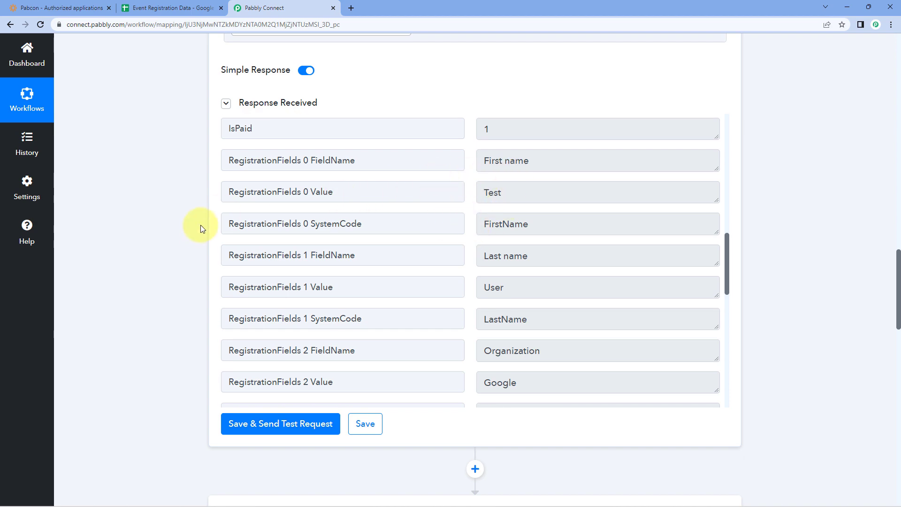
pyautogui.scroll(-15, 189, 234)
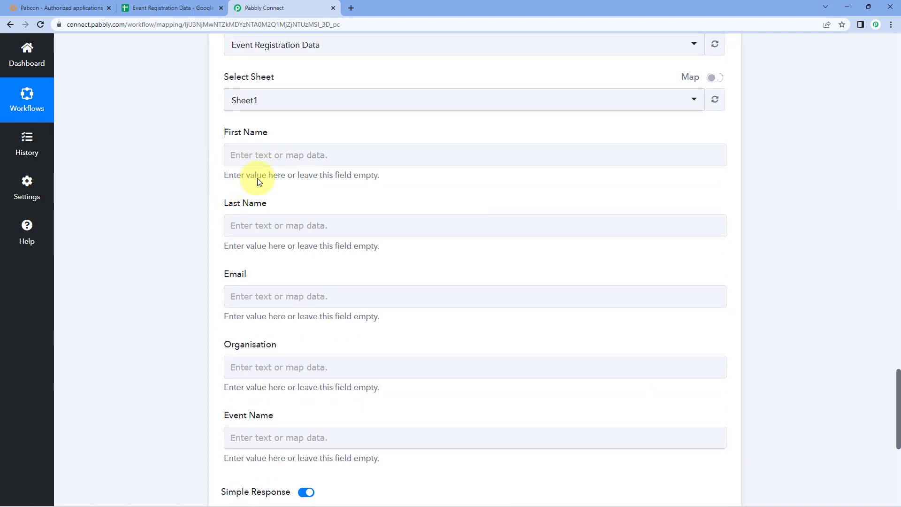
# Map the registrant's first name and last name into the First Name and Last Name fields
pyautogui.click(248, 154)
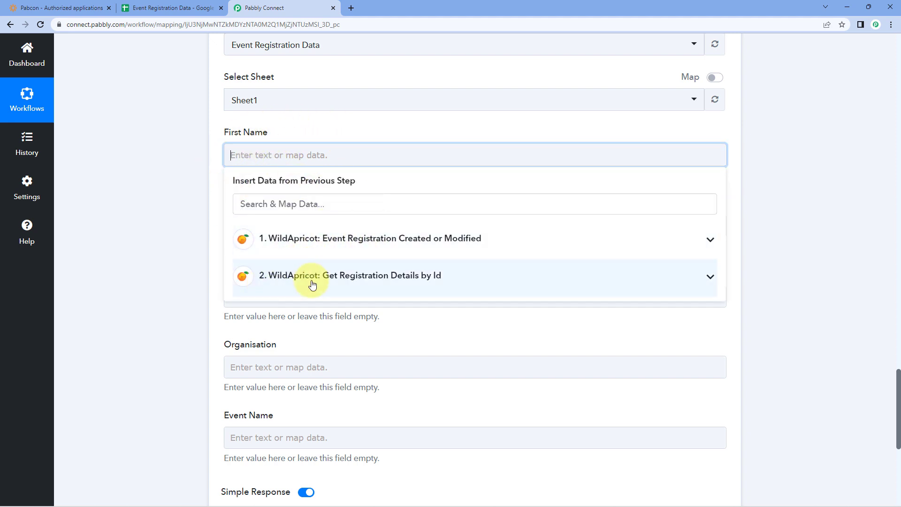
pyautogui.click(421, 280)
pyautogui.scroll(-5, 379, 347)
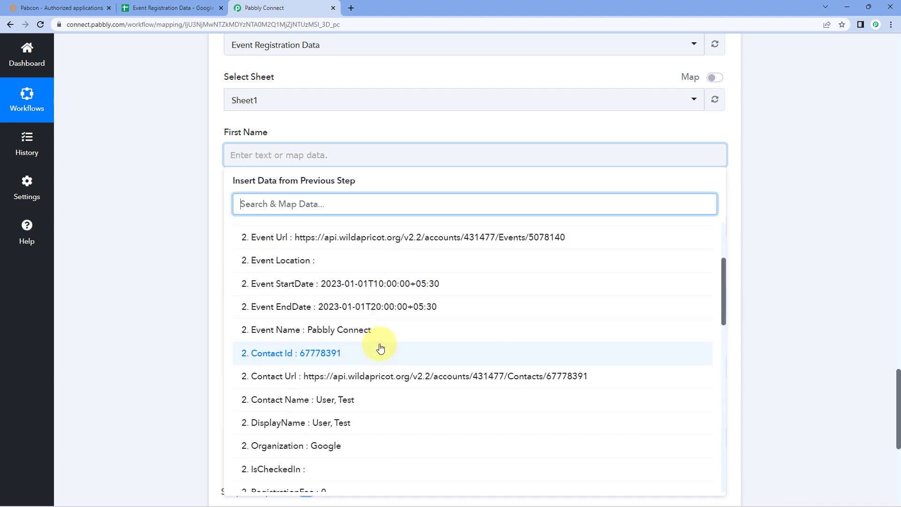
pyautogui.scroll(-5, 379, 347)
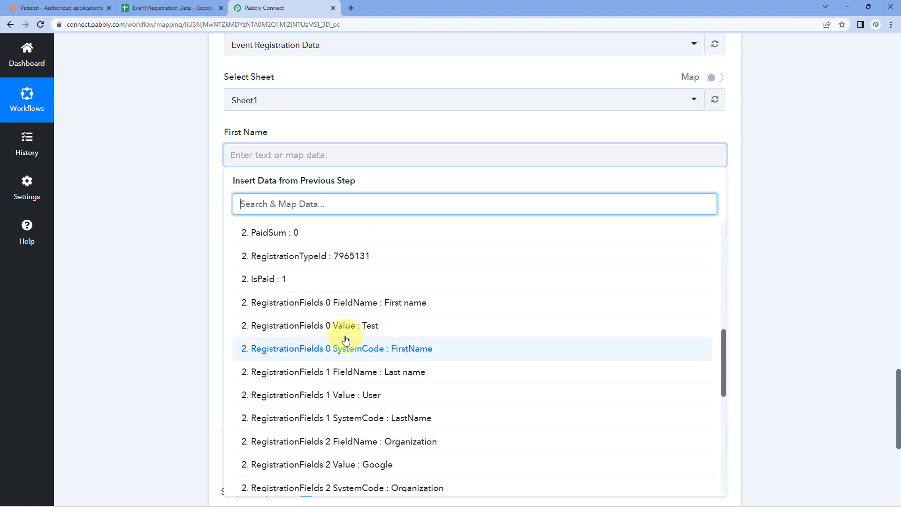
pyautogui.click(363, 333)
pyautogui.click(213, 235)
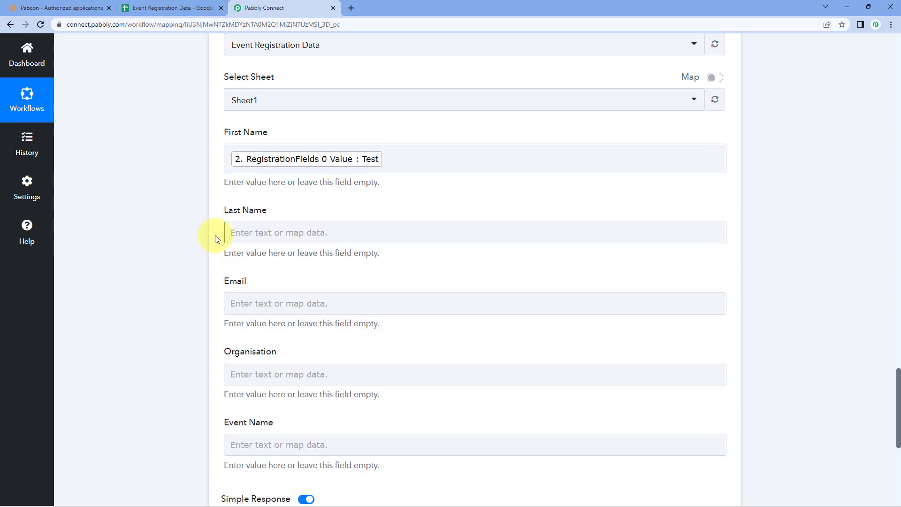
pyautogui.click(268, 232)
pyautogui.scroll(-2, 295, 237)
pyautogui.click(358, 260)
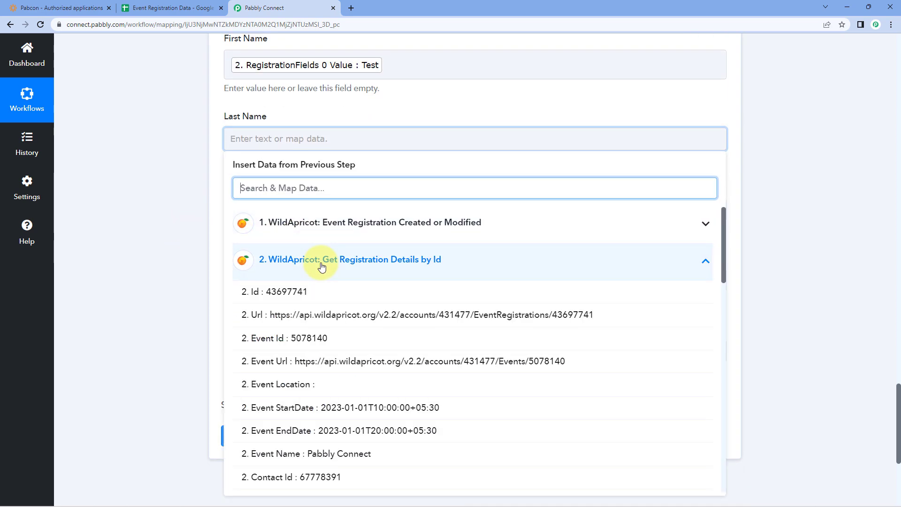
pyautogui.scroll(-1, 337, 309)
pyautogui.scroll(-8, 336, 310)
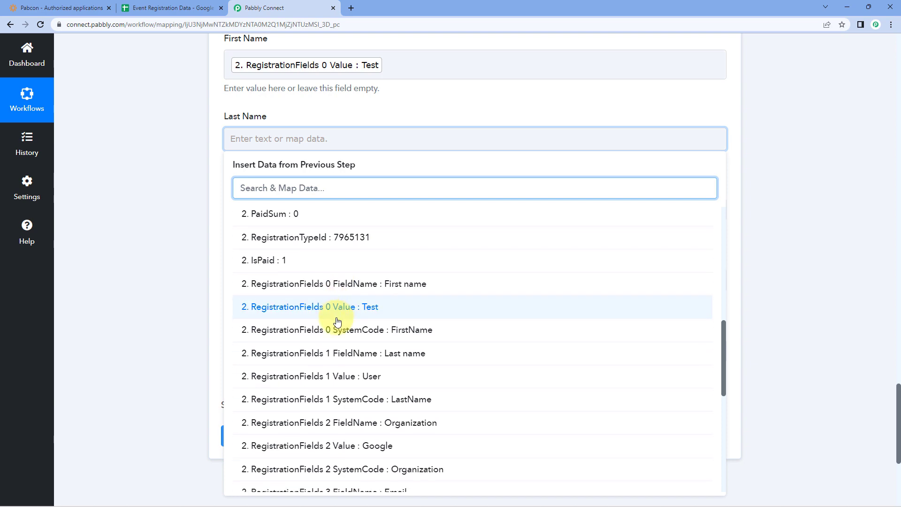
pyautogui.click(338, 331)
pyautogui.click(211, 238)
# Map the registrant's email and Organization value into the Email and Organisation fields
pyautogui.scroll(-1, 211, 238)
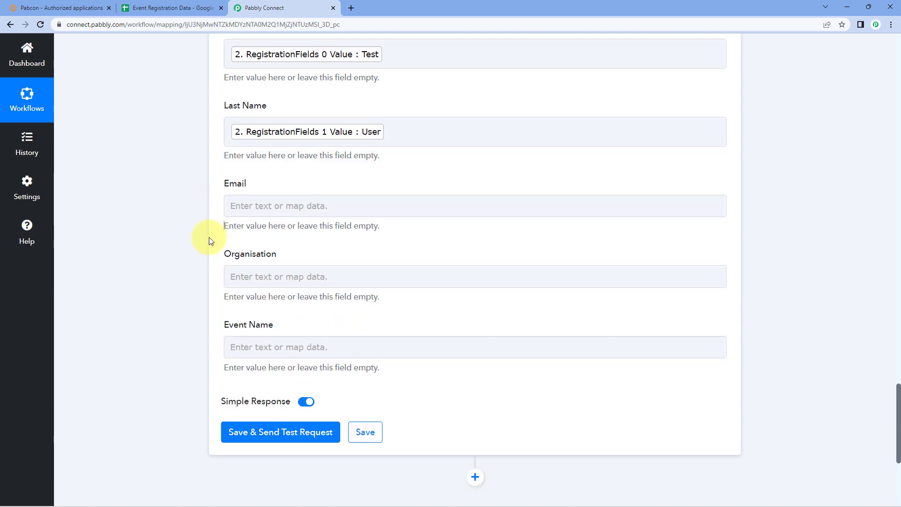
pyautogui.click(253, 176)
pyautogui.click(292, 290)
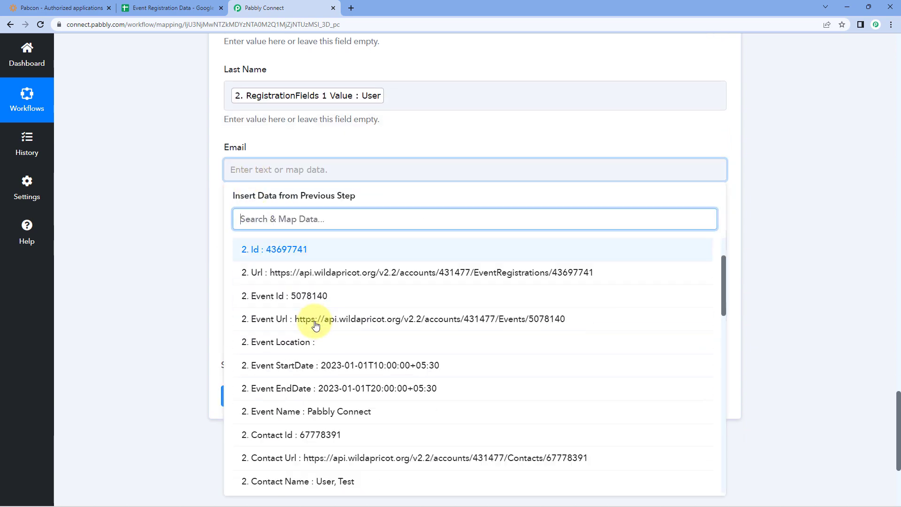
pyautogui.scroll(-3, 317, 326)
pyautogui.scroll(-7, 316, 326)
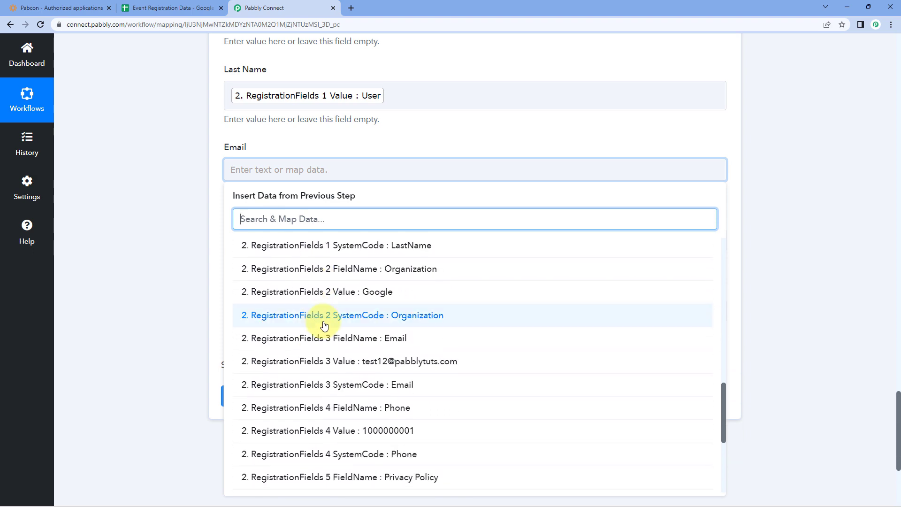
pyautogui.click(336, 368)
pyautogui.scroll(-2, 202, 278)
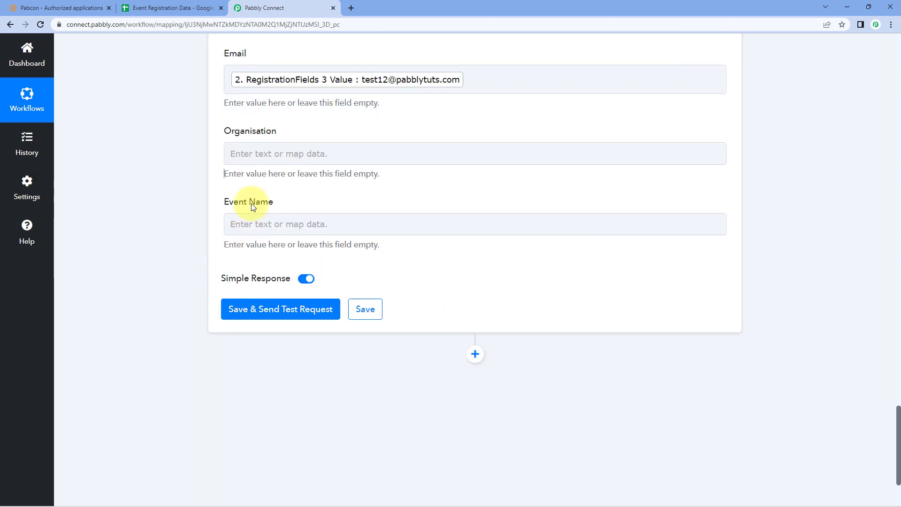
pyautogui.click(294, 153)
pyautogui.click(321, 237)
pyautogui.click(322, 238)
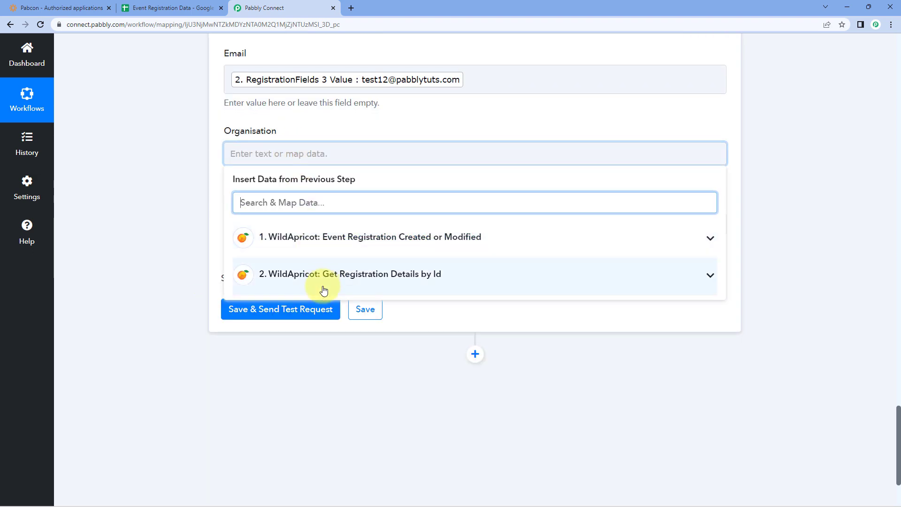
pyautogui.click(322, 282)
pyautogui.scroll(-11, 333, 318)
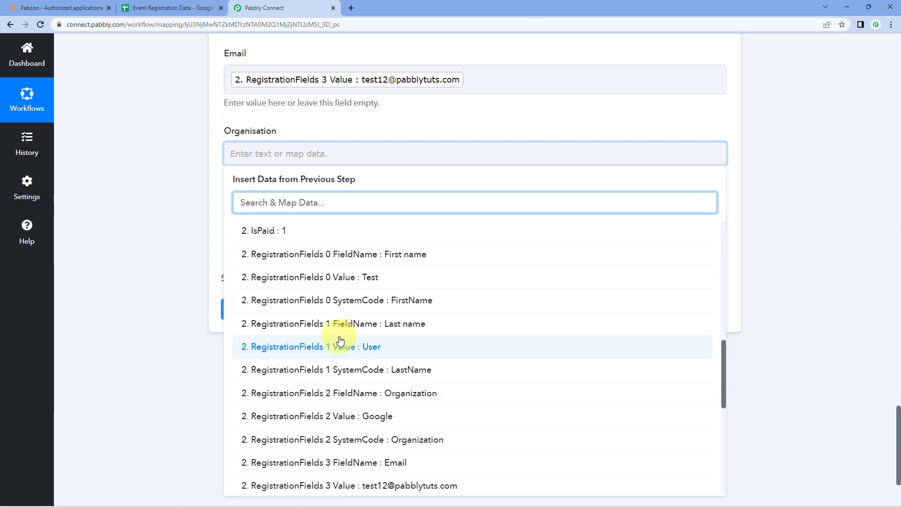
pyautogui.scroll(-2, 341, 339)
pyautogui.click(354, 300)
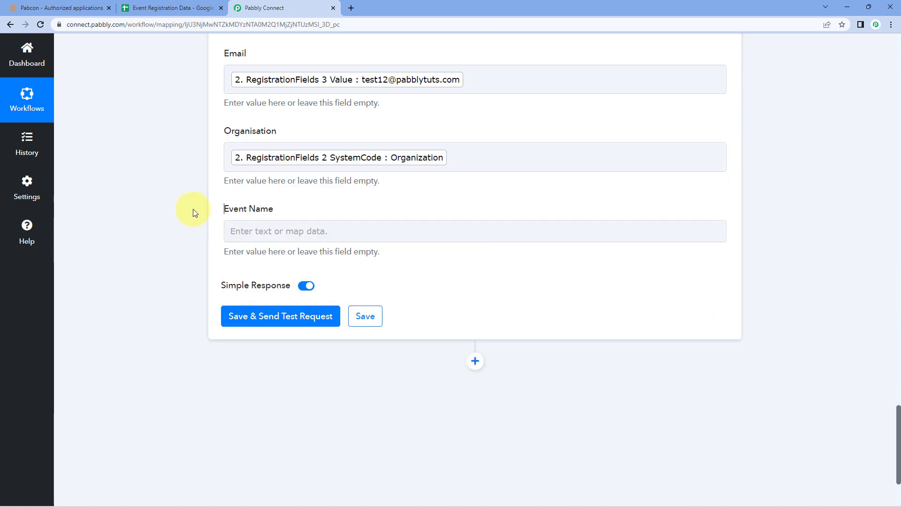
# Map the event name 'Pabbly Connect' into the Event Name field
pyautogui.click(315, 222)
pyautogui.scroll(-1, 192, 225)
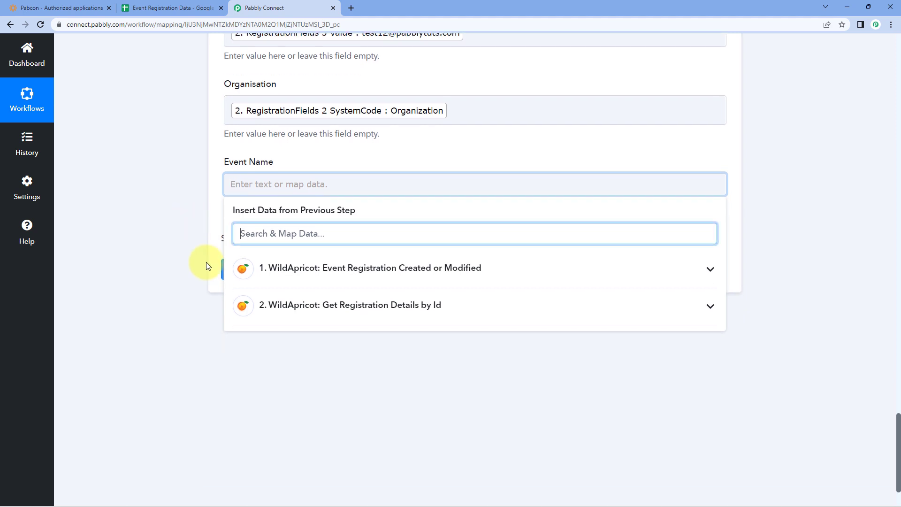
pyautogui.click(318, 306)
pyautogui.scroll(-4, 342, 336)
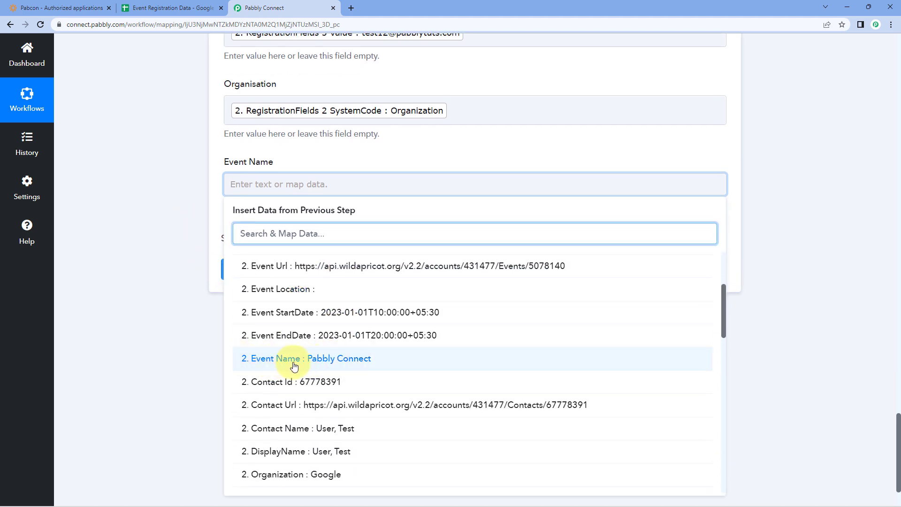
pyautogui.click(294, 359)
pyautogui.click(178, 221)
pyautogui.scroll(5, 208, 243)
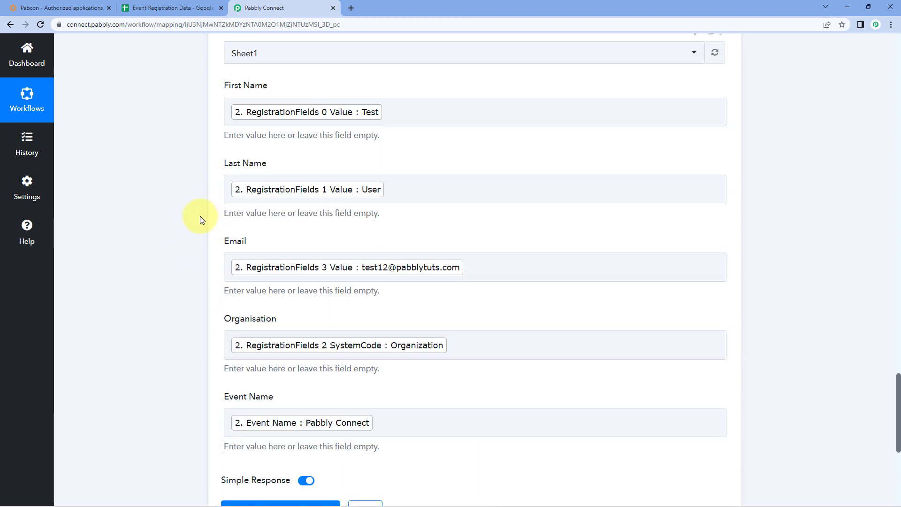
pyautogui.scroll(1, 201, 219)
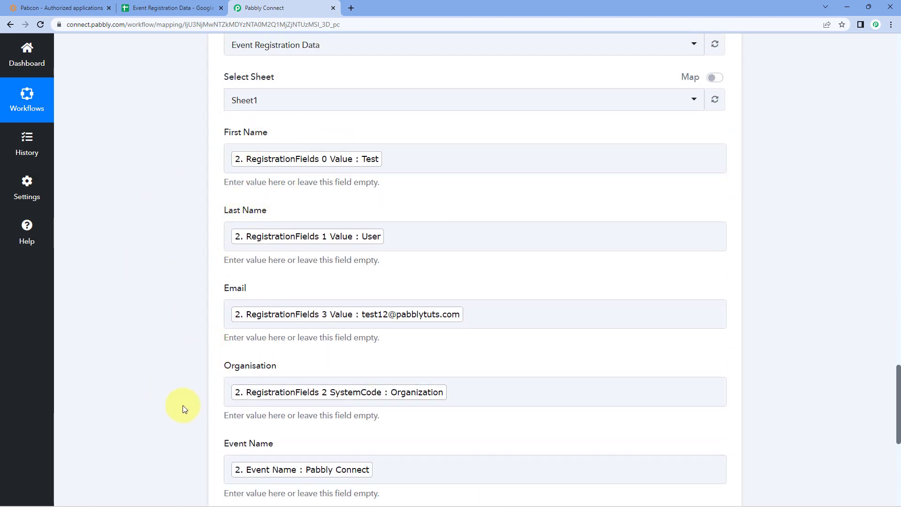
pyautogui.click(158, 8)
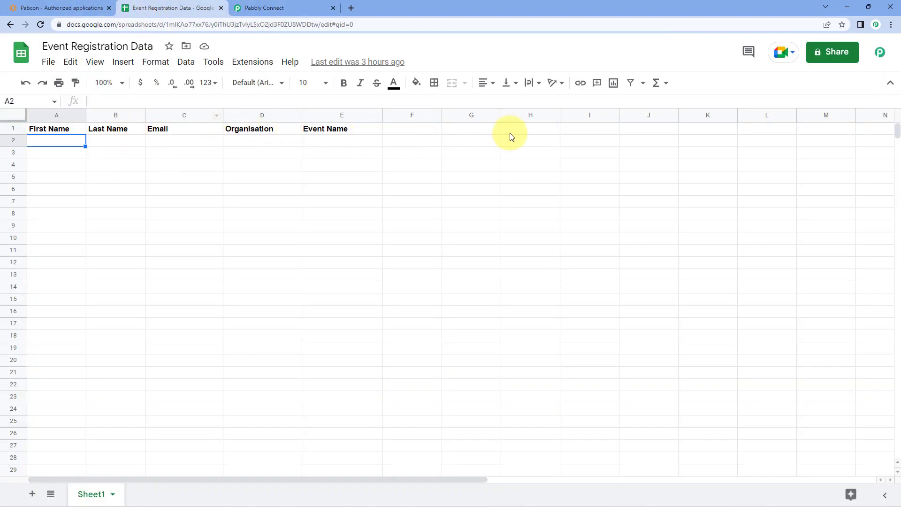
pyautogui.click(302, 6)
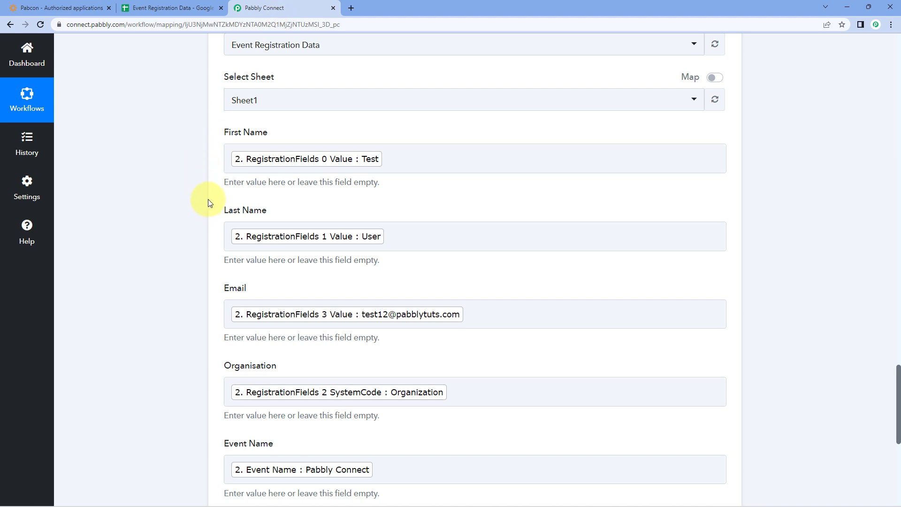
# Save the add-row step and send a test, confirming Sheet1!A2:E2 received one five-column row
pyautogui.scroll(-6, 209, 202)
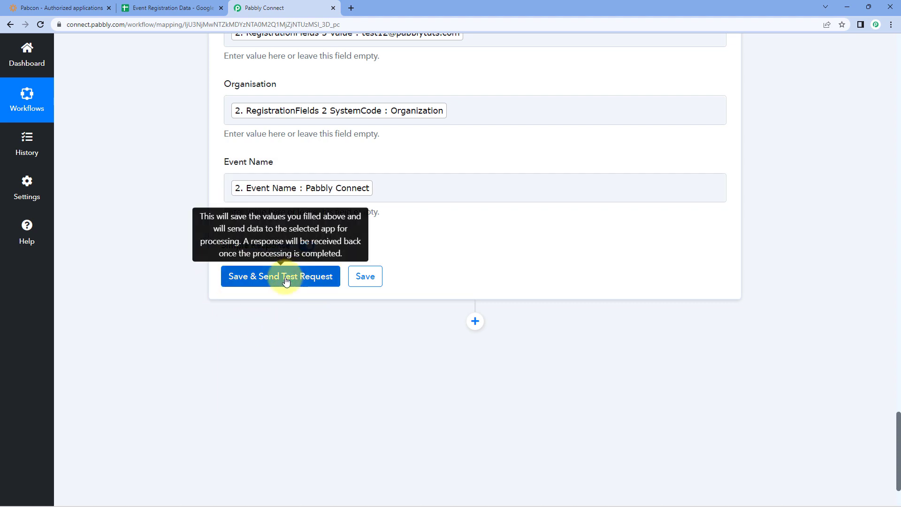
pyautogui.click(286, 280)
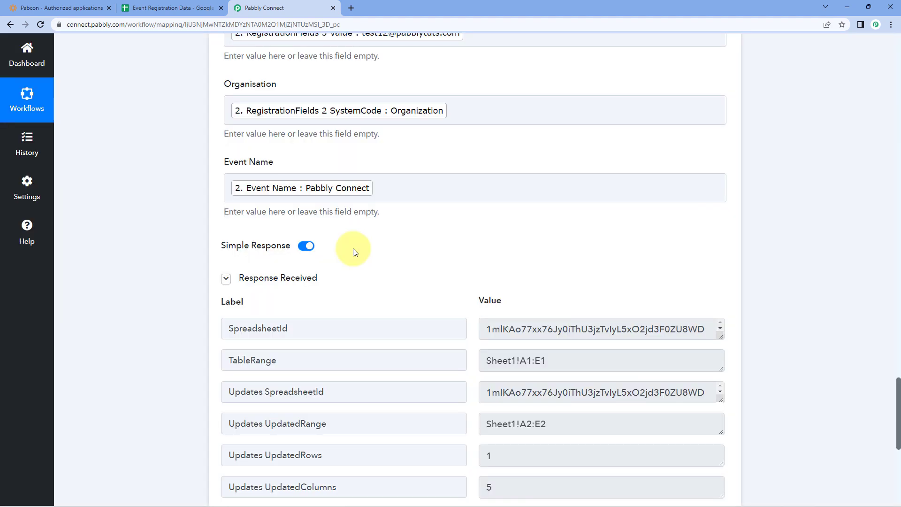
pyautogui.scroll(-1, 353, 252)
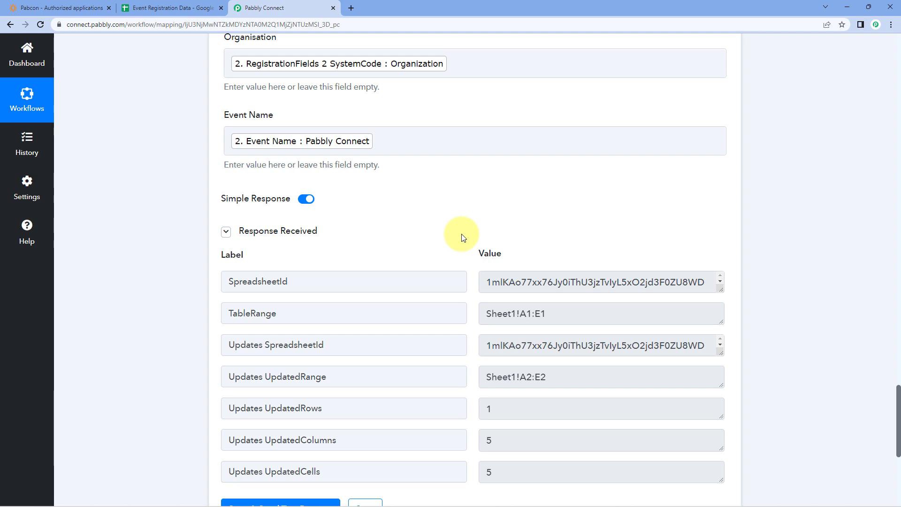
pyautogui.scroll(-1, 463, 238)
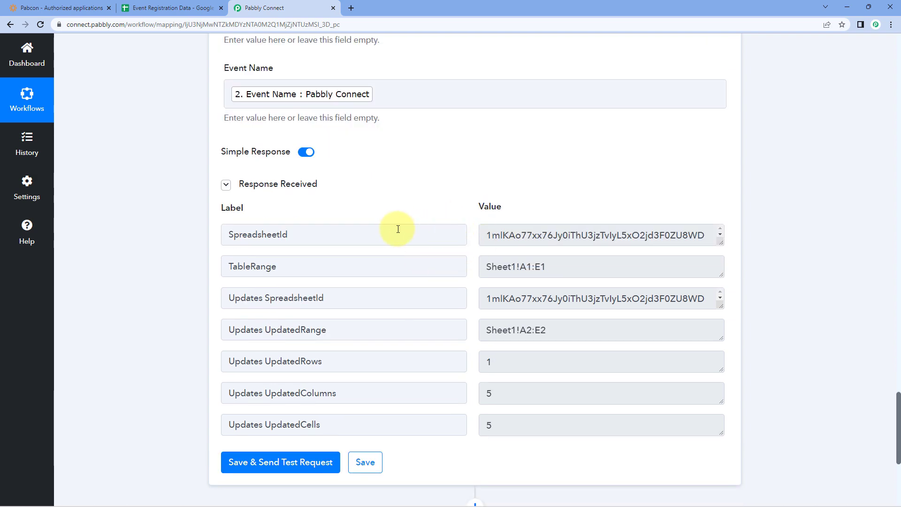
pyautogui.scroll(5, 398, 229)
pyautogui.scroll(2, 378, 152)
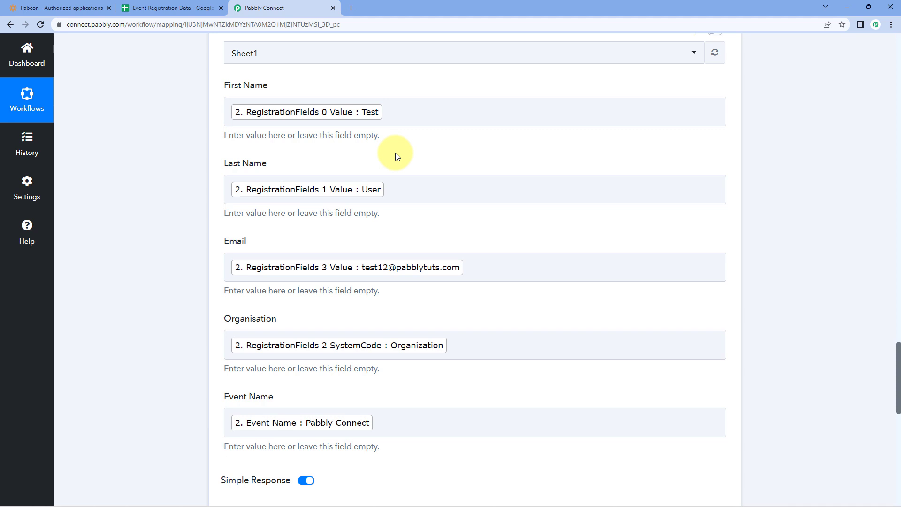
pyautogui.scroll(1, 396, 156)
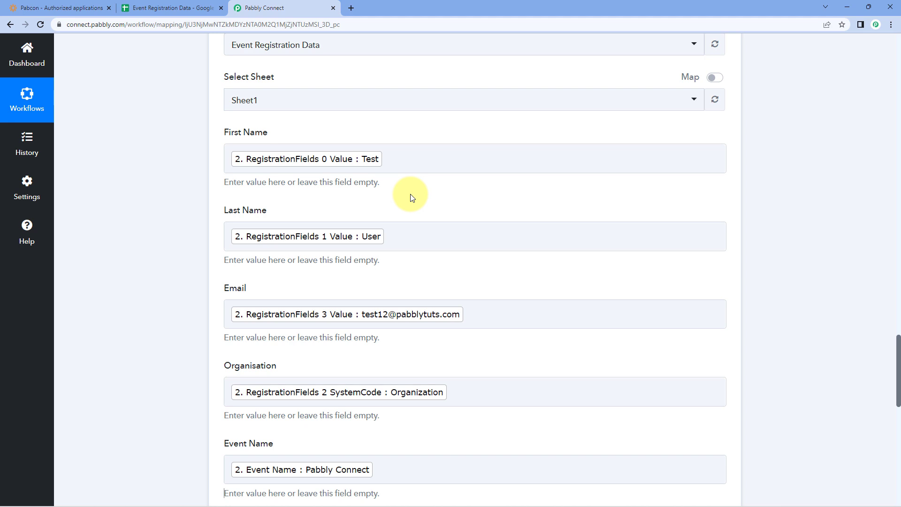
pyautogui.click(178, 7)
# Unbold row 2 and widen the Email column to show the full address
pyautogui.click(13, 141)
pyautogui.hotkey('ctrl', 'b')
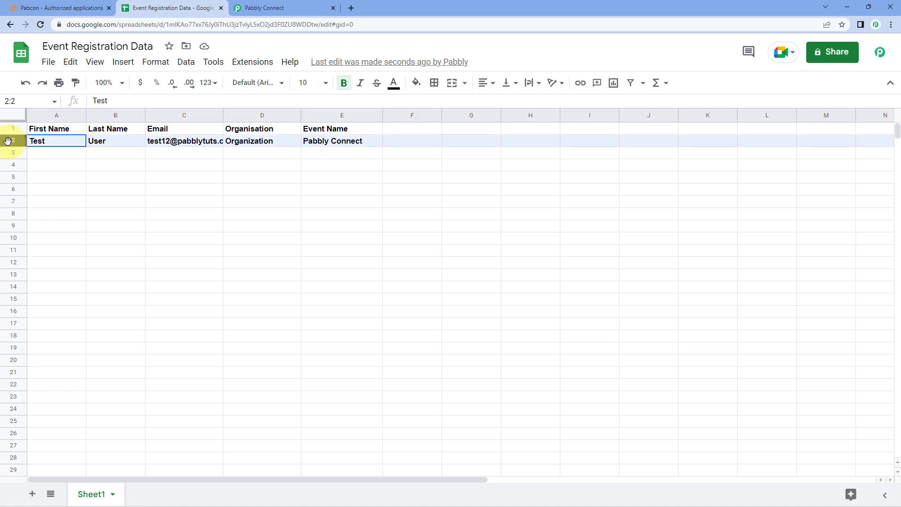
pyautogui.click(236, 164)
pyautogui.moveTo(223, 115); pyautogui.dragTo(248, 120)
# Check the test row values in cells A2 through E2, then return to Pabbly Connect
pyautogui.click(77, 145)
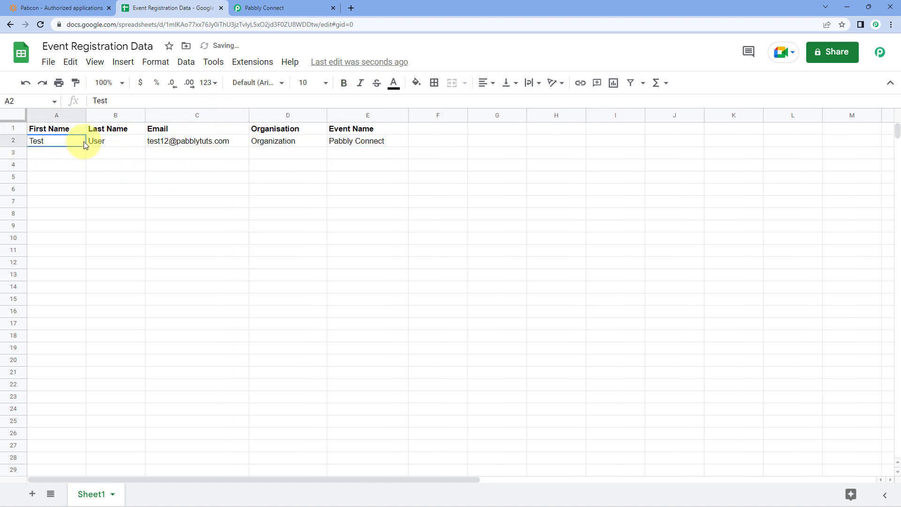
pyautogui.click(118, 145)
pyautogui.moveTo(47, 146); pyautogui.dragTo(118, 145)
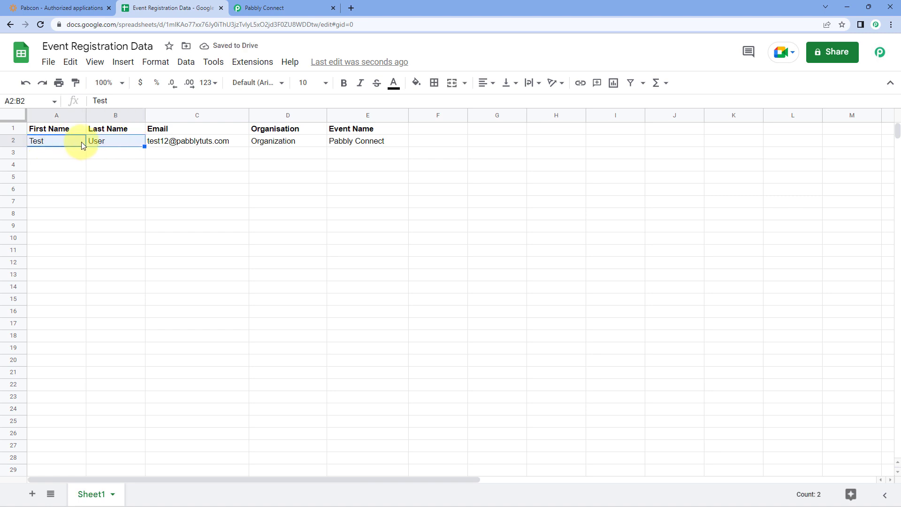
pyautogui.click(193, 143)
pyautogui.click(263, 143)
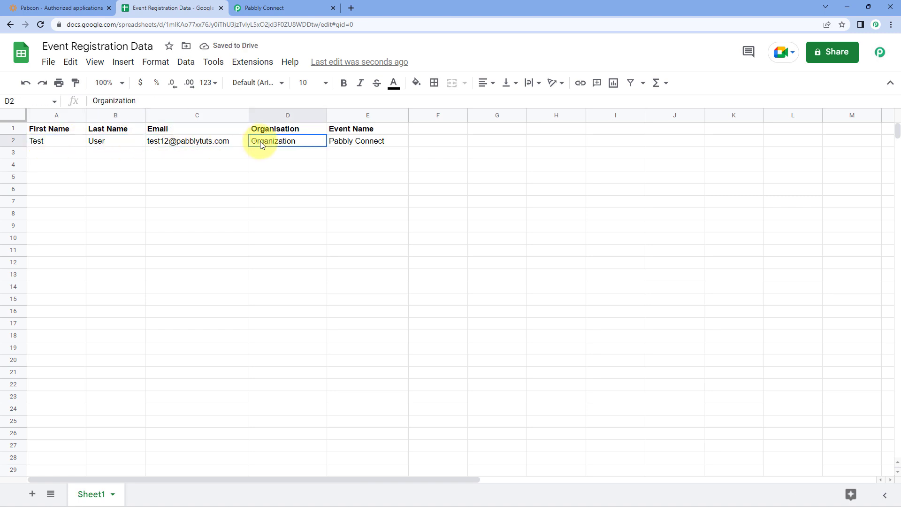
pyautogui.click(371, 142)
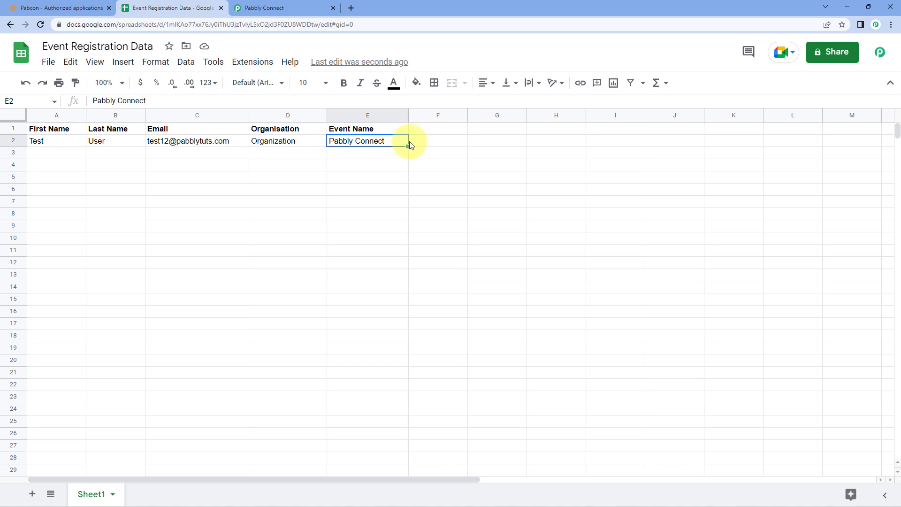
pyautogui.click(302, 8)
pyautogui.scroll(10, 731, 312)
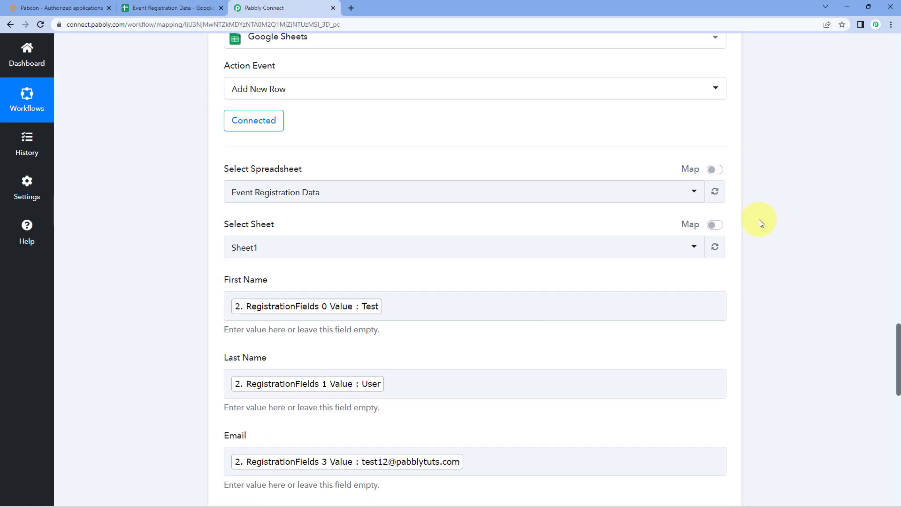
# Collapse the Google Sheets action and trigger cards to show all three steps, then return to WildApricot
pyautogui.click(729, 249)
pyautogui.scroll(15, 734, 256)
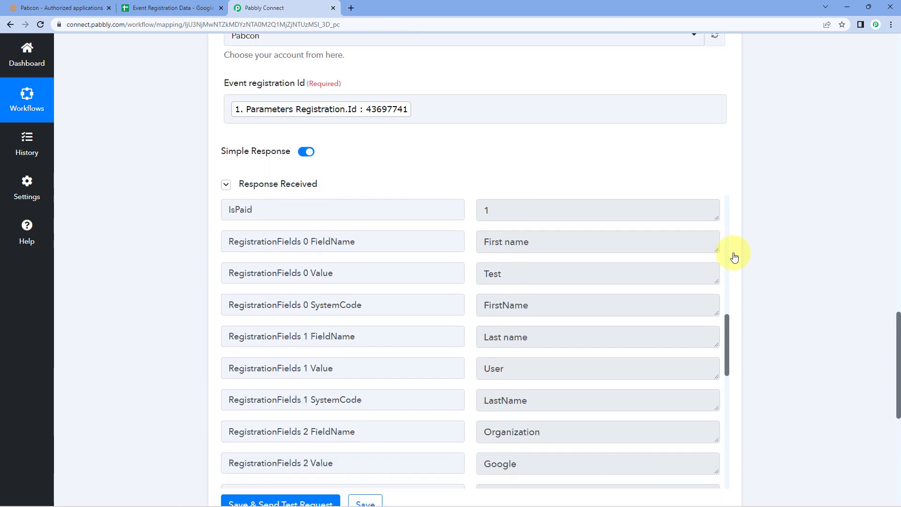
pyautogui.scroll(12, 731, 280)
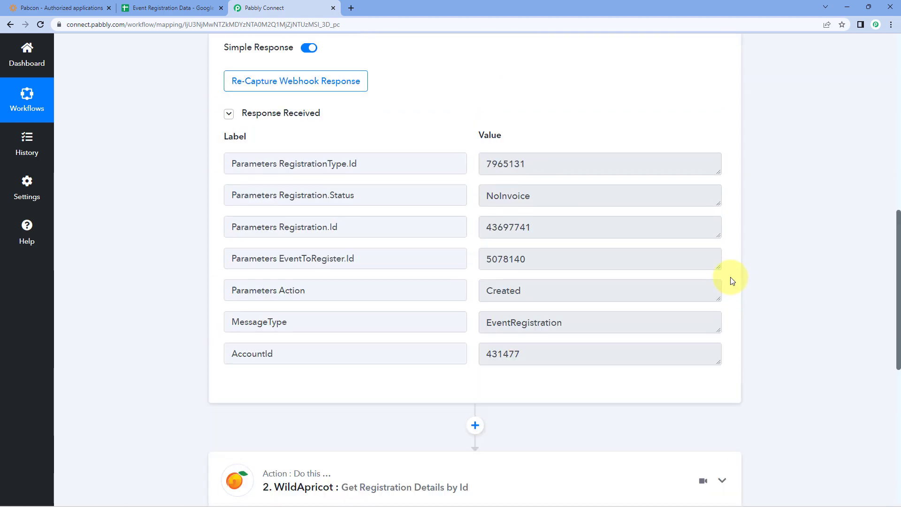
pyautogui.click(721, 201)
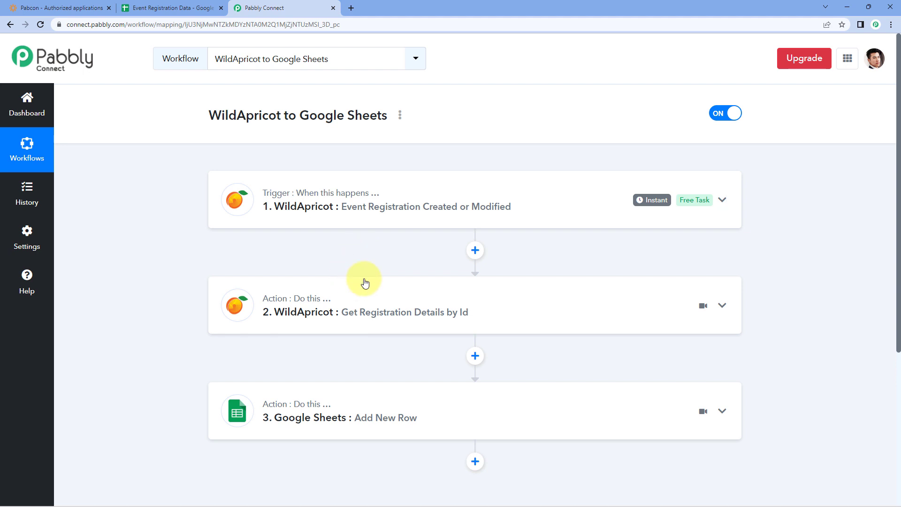
pyautogui.click(43, 5)
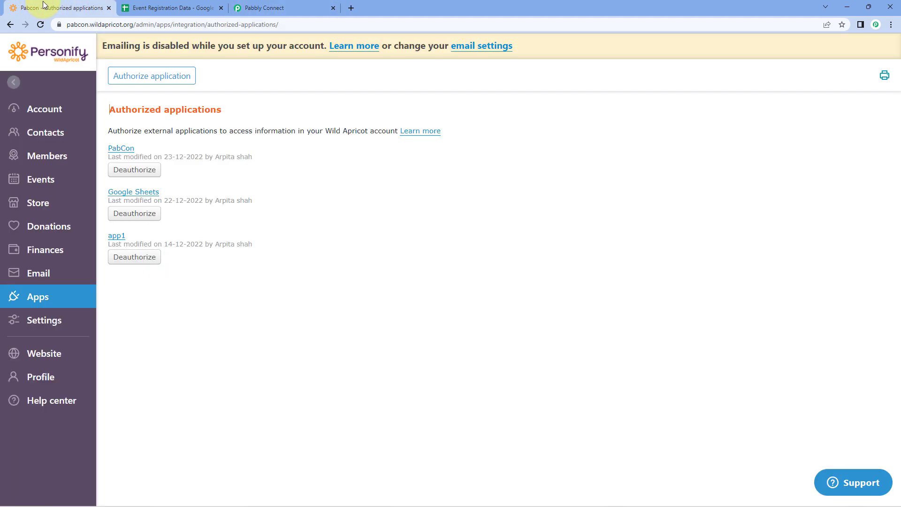
# Copy the public Event URL from the Integration event's details page in the Event list
pyautogui.click(66, 179)
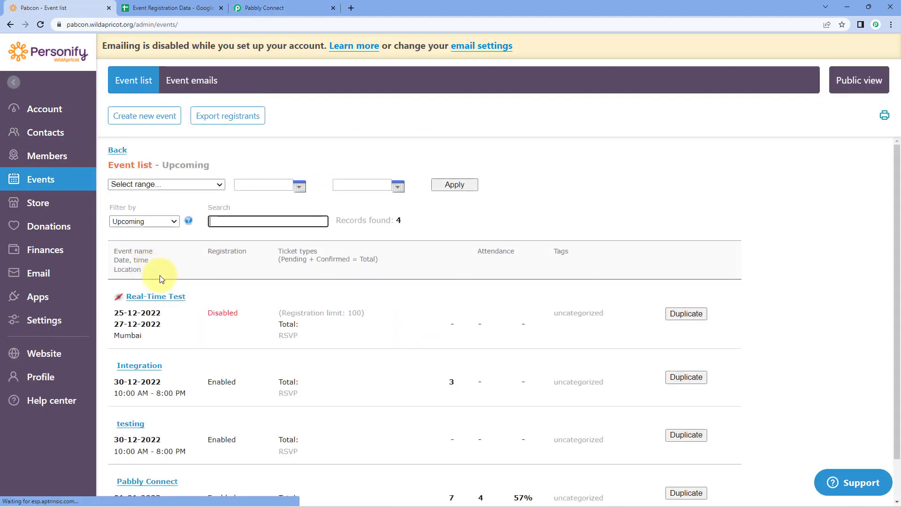
pyautogui.click(149, 366)
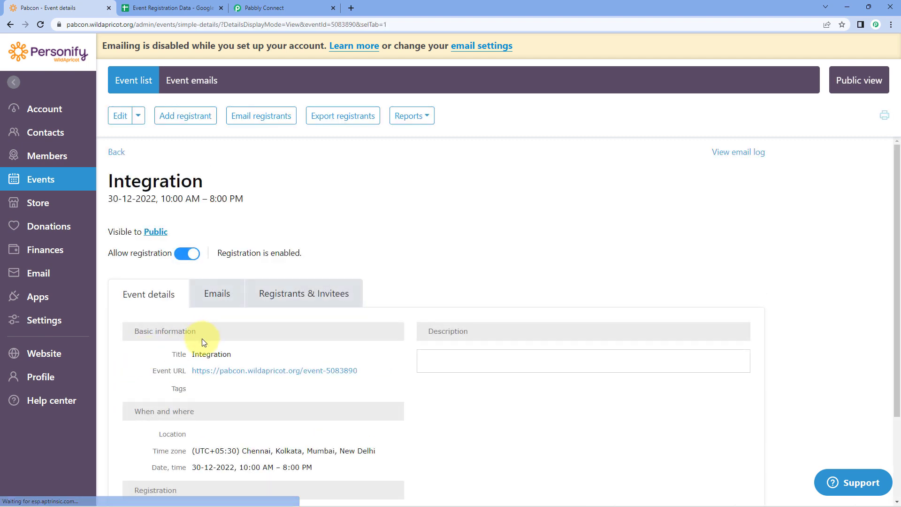
pyautogui.moveTo(370, 374); pyautogui.dragTo(204, 375)
pyautogui.rightClick(205, 375)
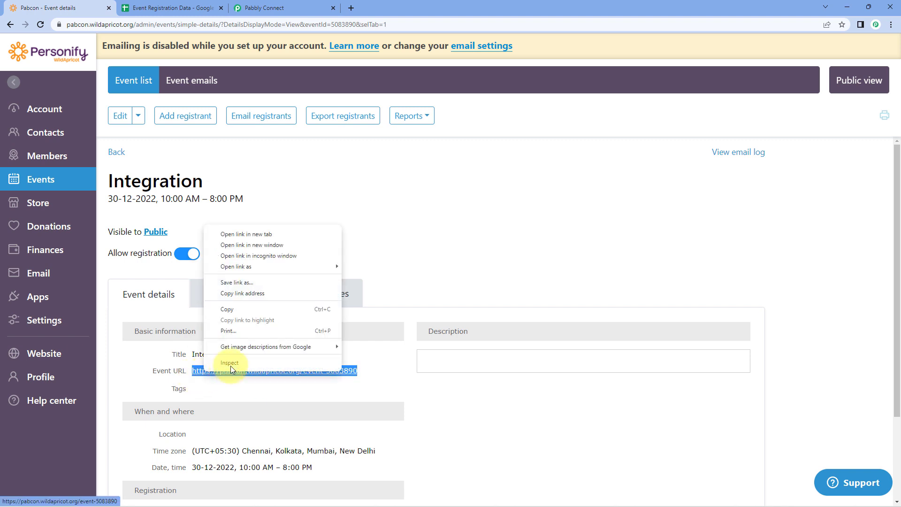
pyautogui.click(246, 312)
# Open the Integration event URL in an Incognito window, log out, and start registering with the registrant's e-mail
pyautogui.hotkey('ctrl', 'shift', 'n')
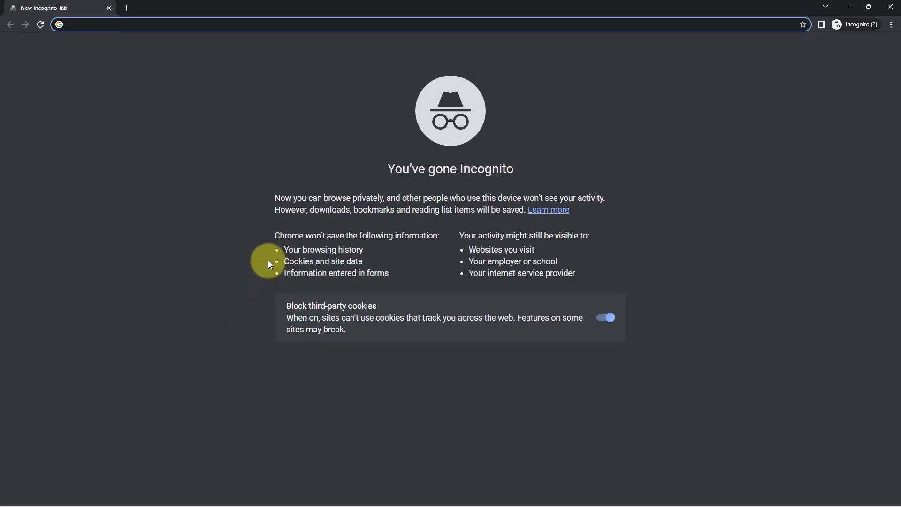
pyautogui.hotkey('ctrl', 'v')
pyautogui.press('Return')
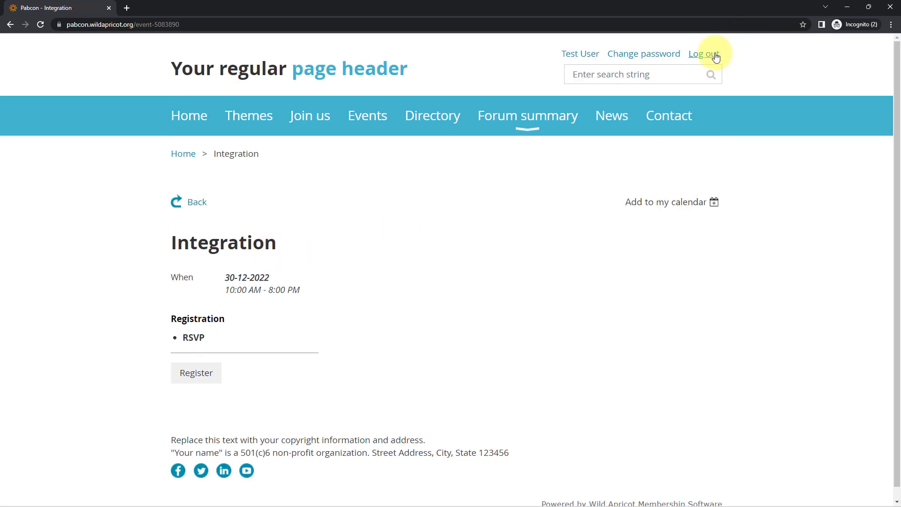
pyautogui.click(708, 54)
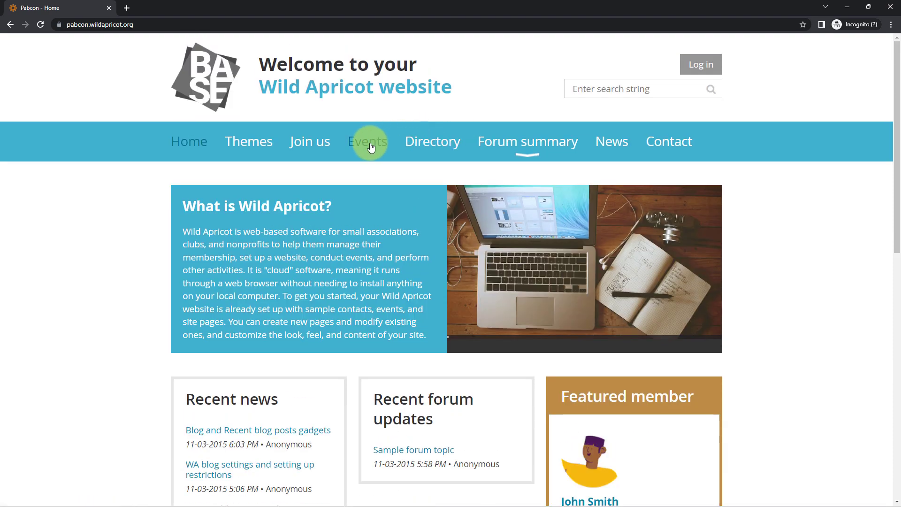
pyautogui.click(367, 141)
pyautogui.scroll(-3, 252, 288)
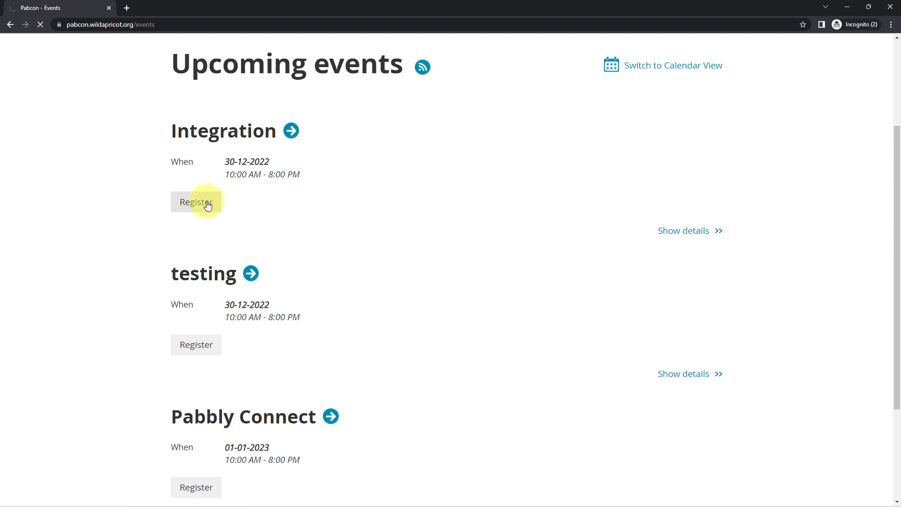
pyautogui.scroll(-1, 274, 216)
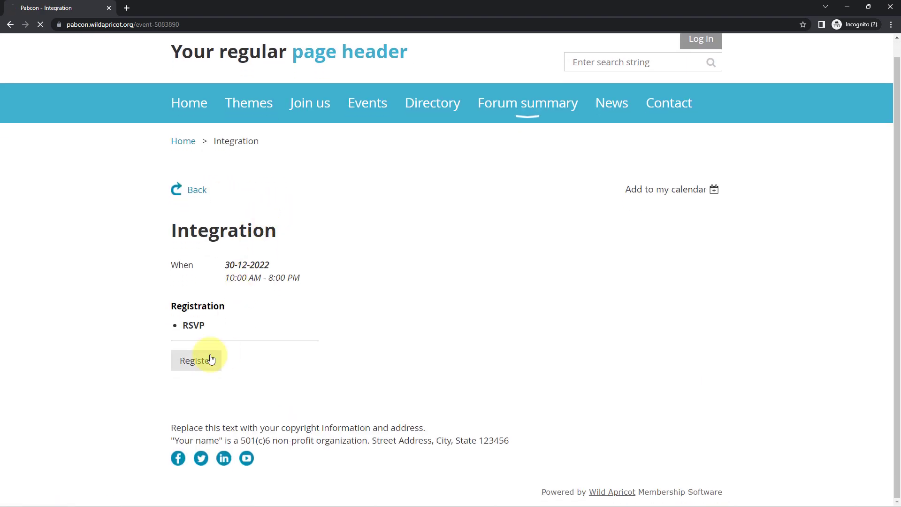
pyautogui.scroll(-2, 396, 282)
pyautogui.click(395, 269)
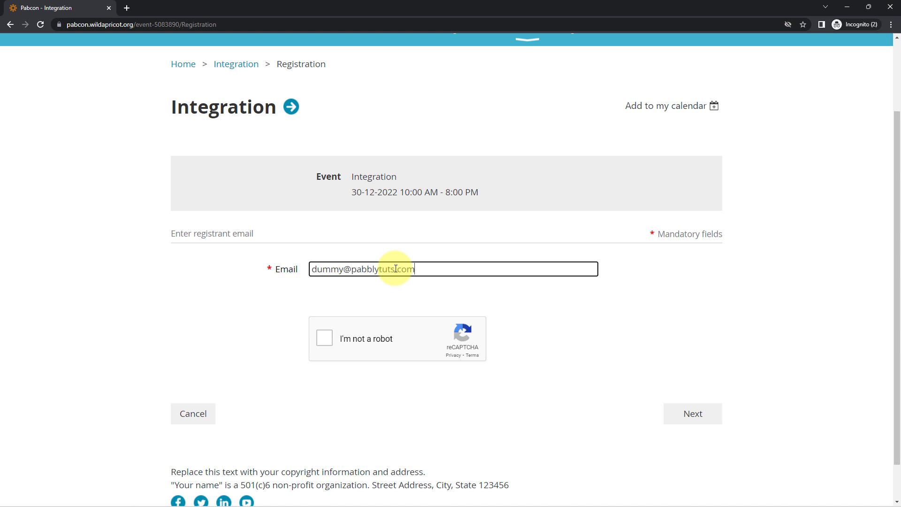
# Pass the reCAPTCHA traffic-light image check and continue to the registration details form
pyautogui.click(325, 336)
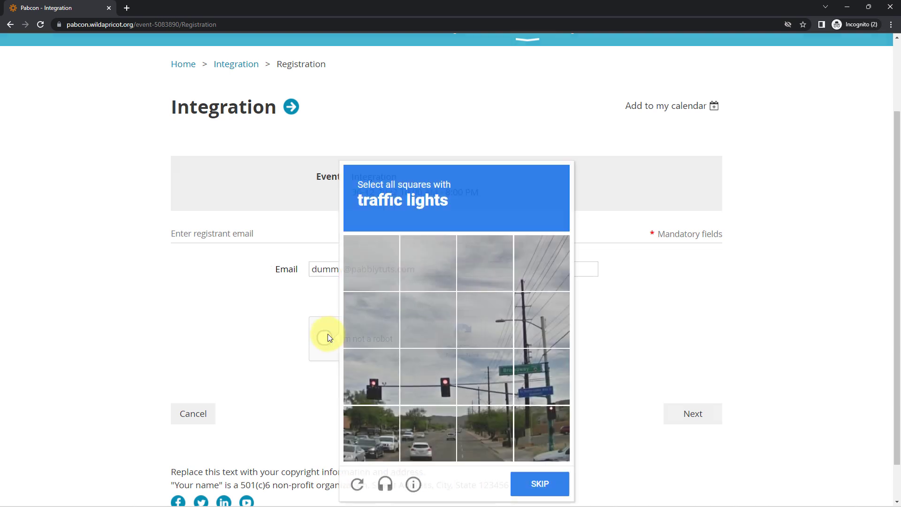
pyautogui.click(395, 381)
pyautogui.click(428, 382)
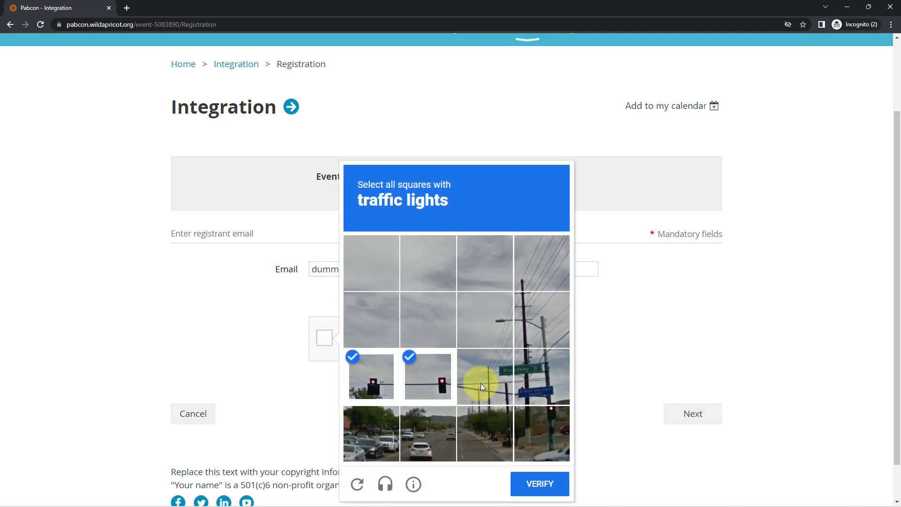
pyautogui.click(544, 399)
pyautogui.click(543, 422)
pyautogui.click(539, 484)
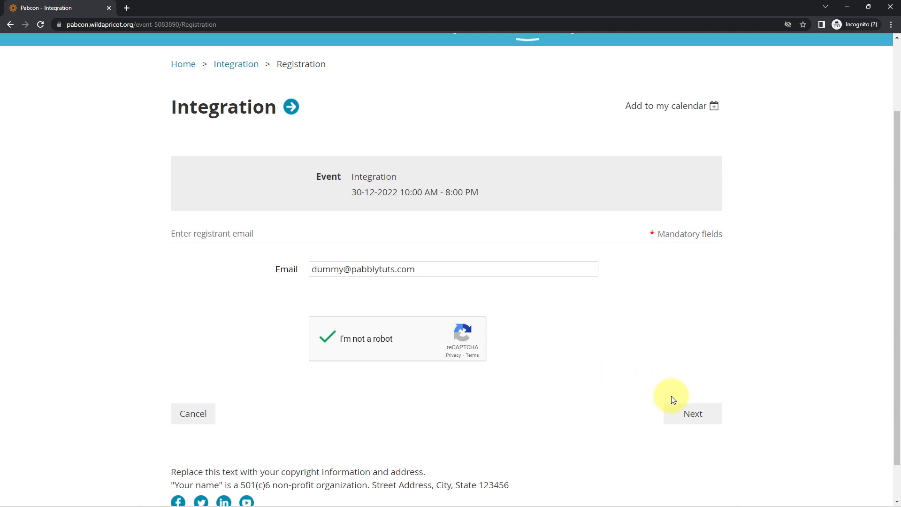
pyautogui.click(685, 408)
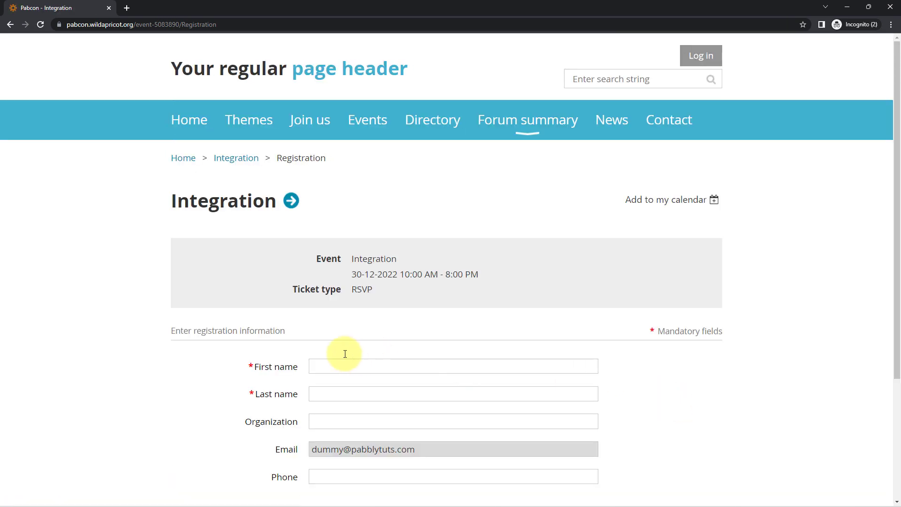
# Fill in the registrant's first name, last name, organization Facebook and phone number
pyautogui.scroll(-2, 344, 352)
pyautogui.click(333, 273)
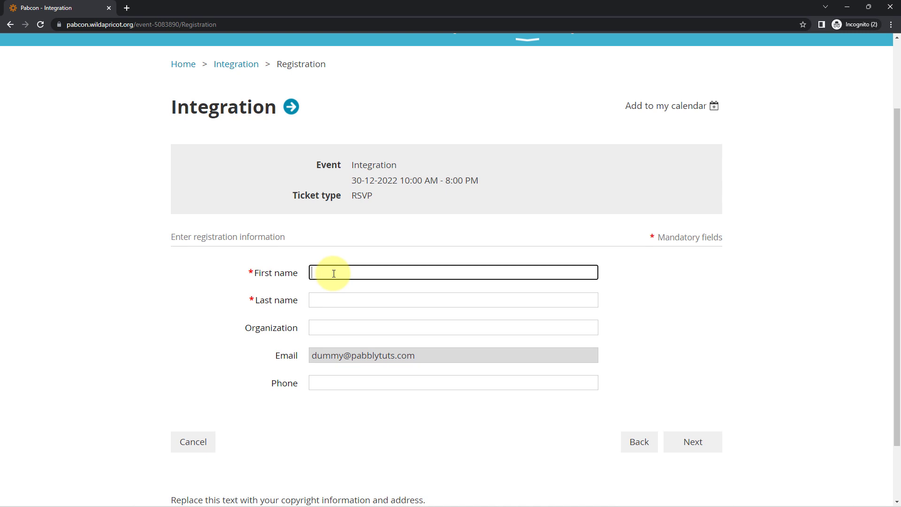
pyautogui.write('Dummy')
pyautogui.press('Tab')
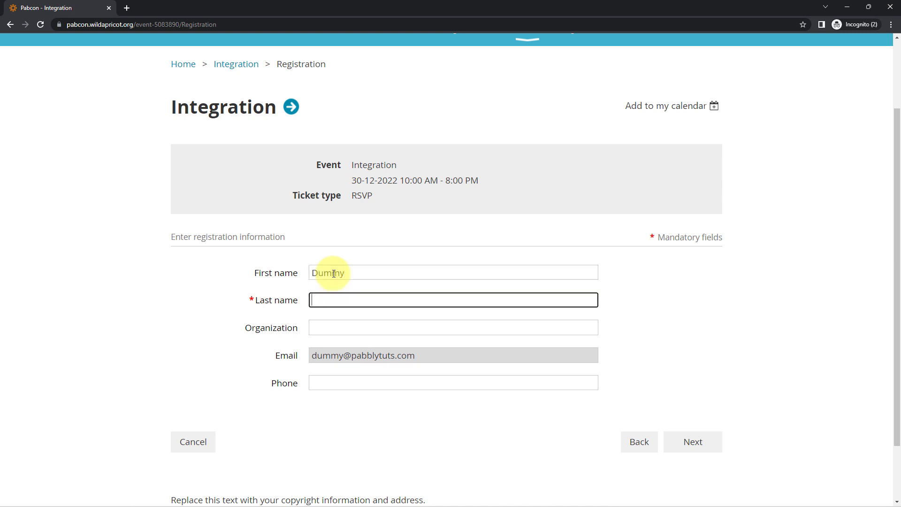
pyautogui.press('Tab')
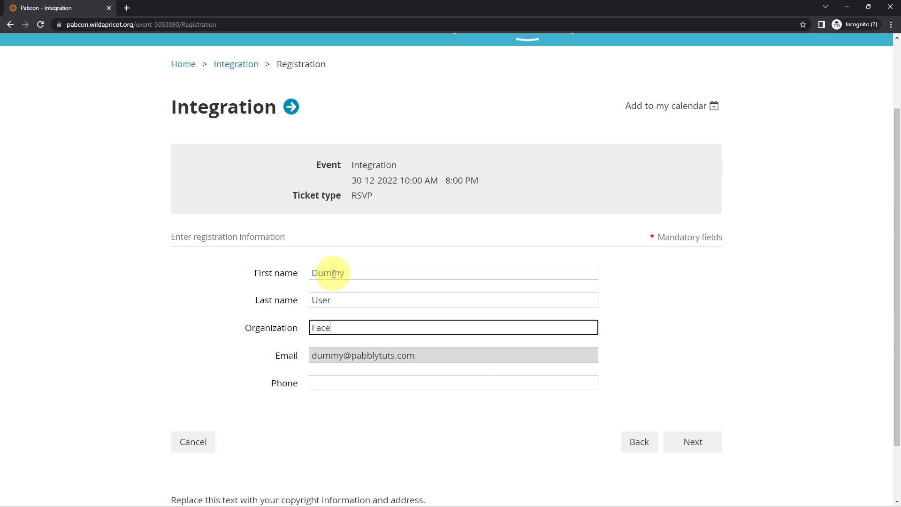
pyautogui.click(317, 382)
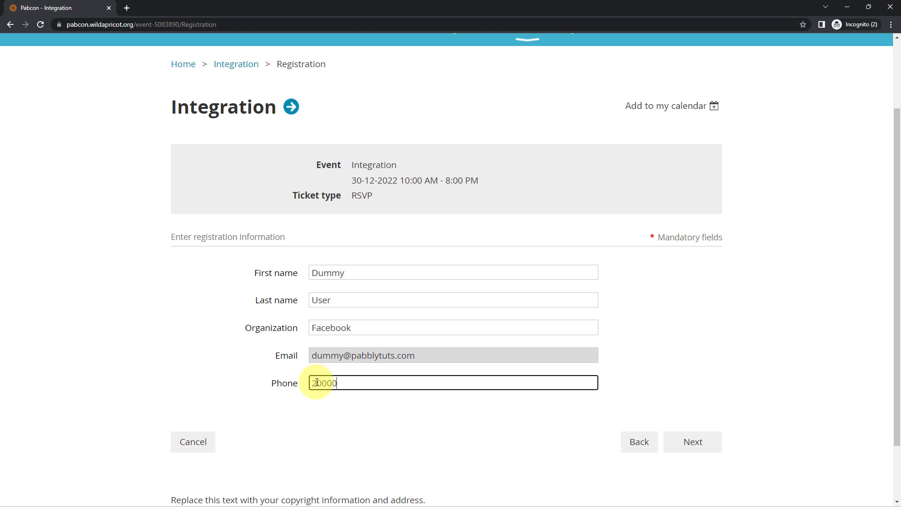
pyautogui.write('00003')
# Review and confirm the Integration registration so the receipt appears
pyautogui.click(703, 452)
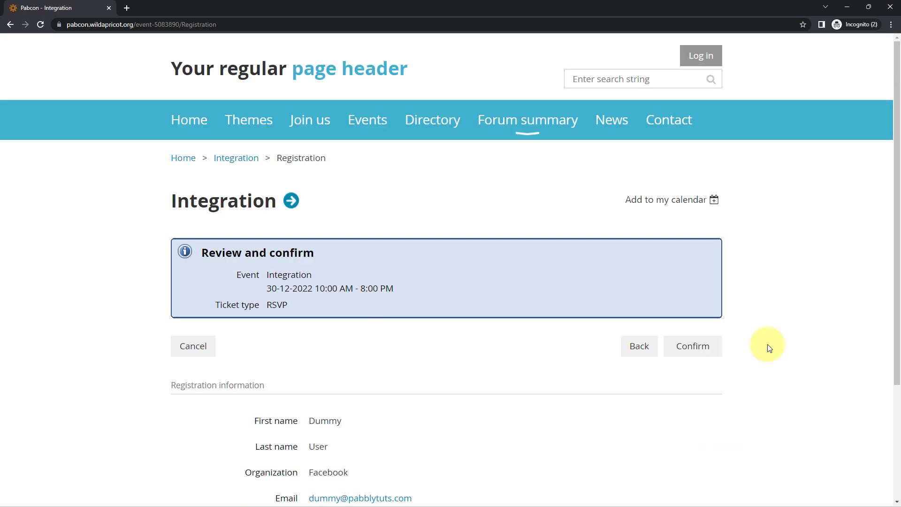
pyautogui.click(701, 355)
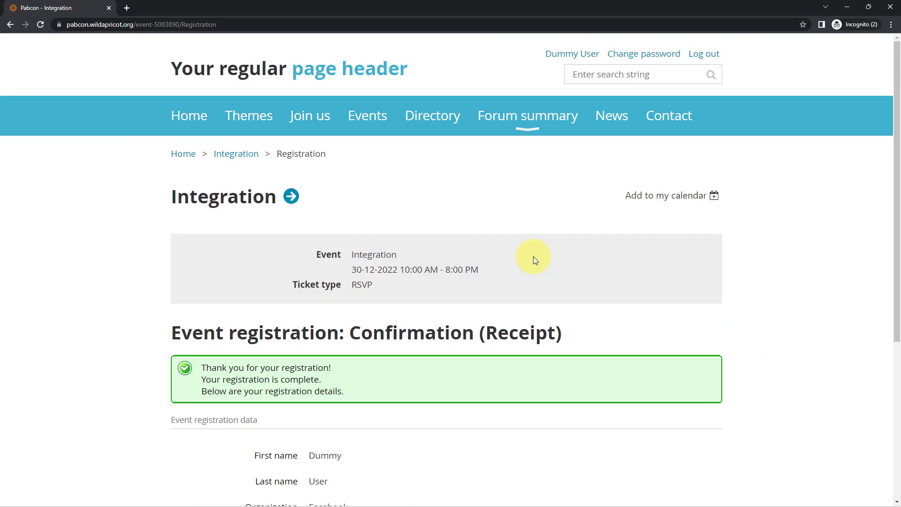
pyautogui.click(417, 200)
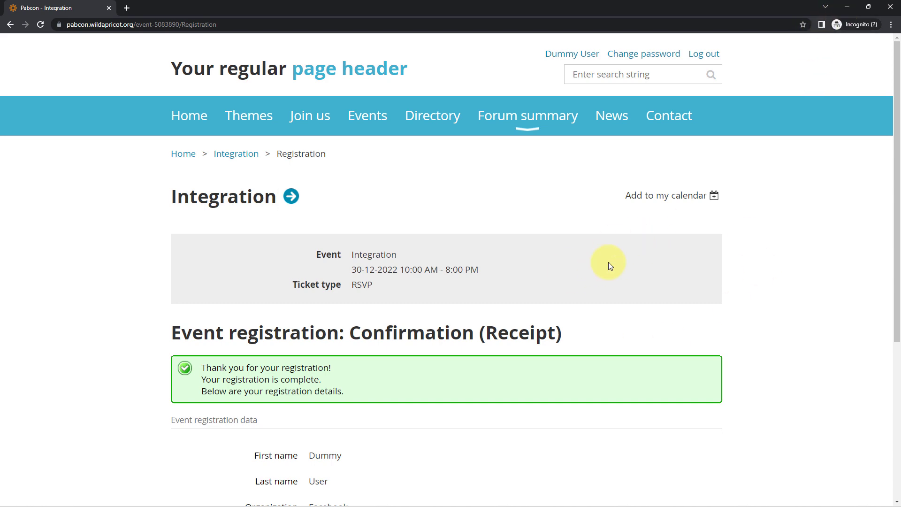
# Verify row 3 cells A3 to E3 show the new Integration registrant, then return to Pabbly Connect
pyautogui.click(849, 7)
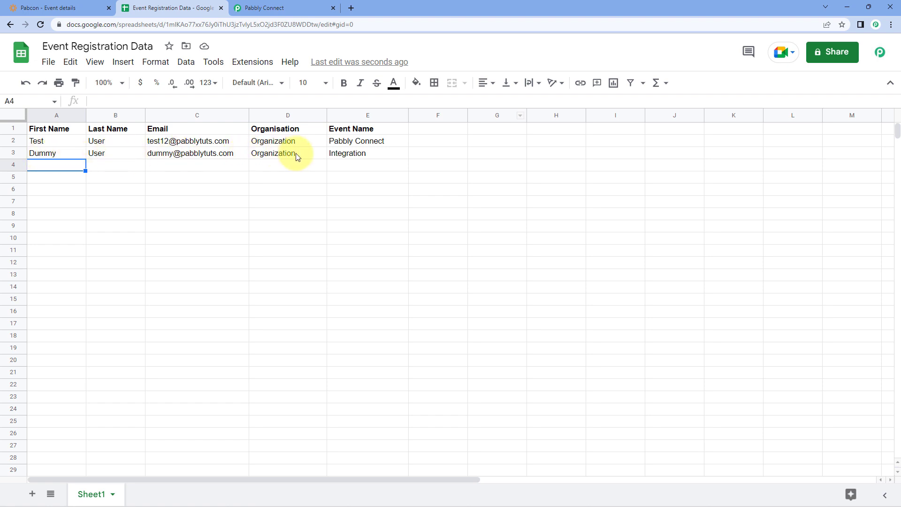
pyautogui.moveTo(69, 154); pyautogui.dragTo(138, 155)
pyautogui.click(181, 157)
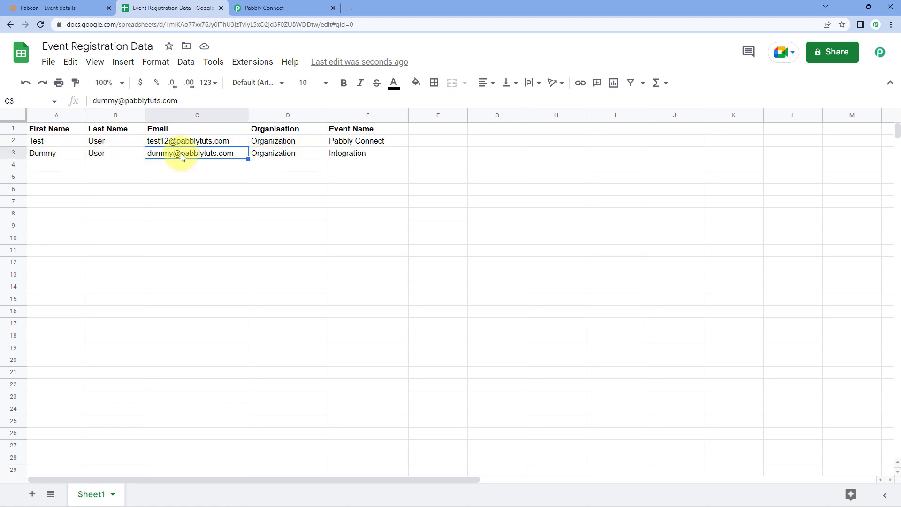
pyautogui.click(302, 155)
pyautogui.click(363, 151)
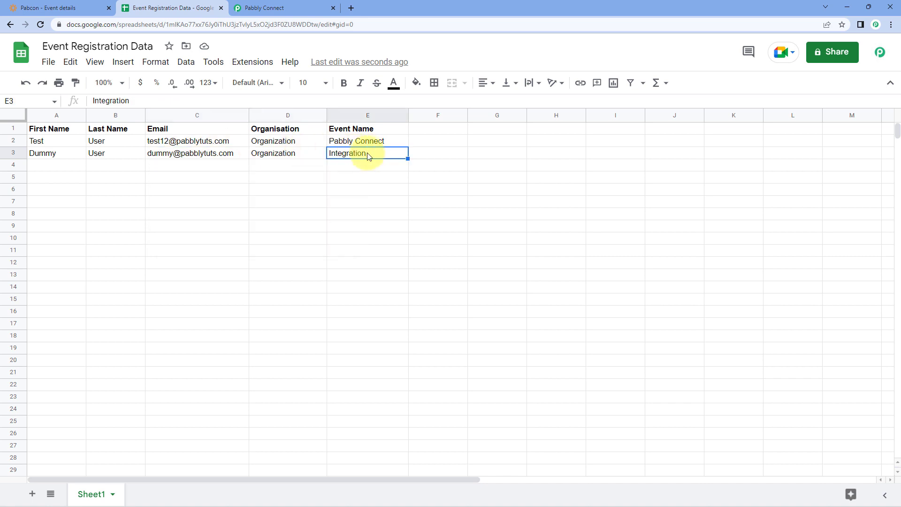
pyautogui.click(310, 8)
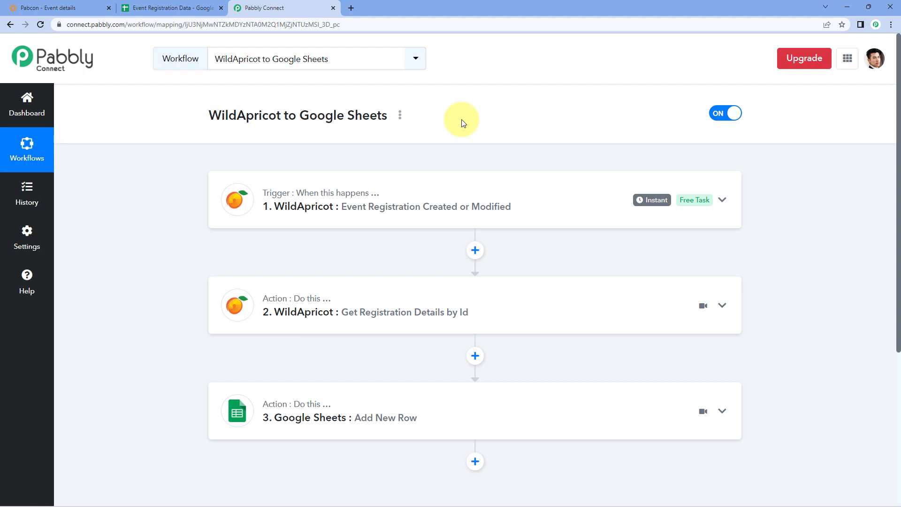